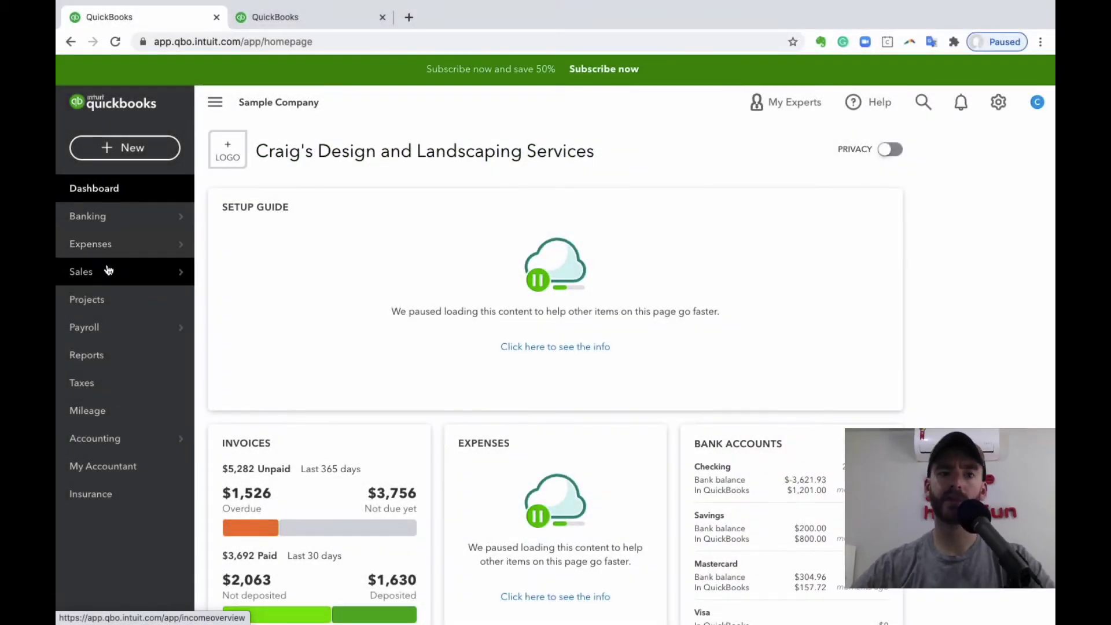
# Open the Customers list in the sales area and look through its customers
pyautogui.moveTo(108, 269)
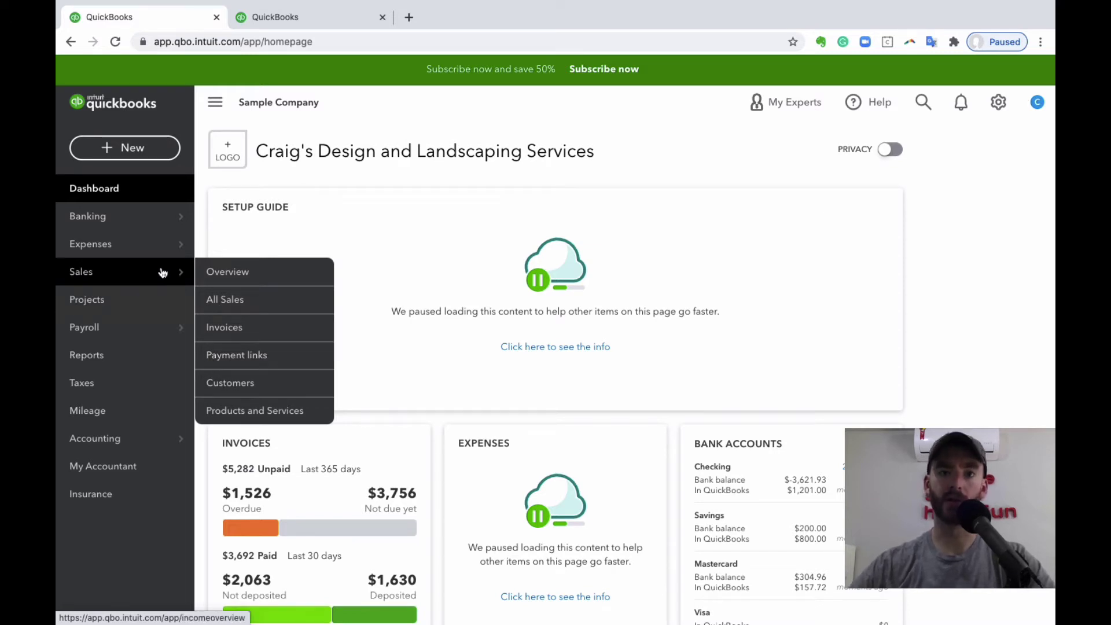
pyautogui.click(247, 383)
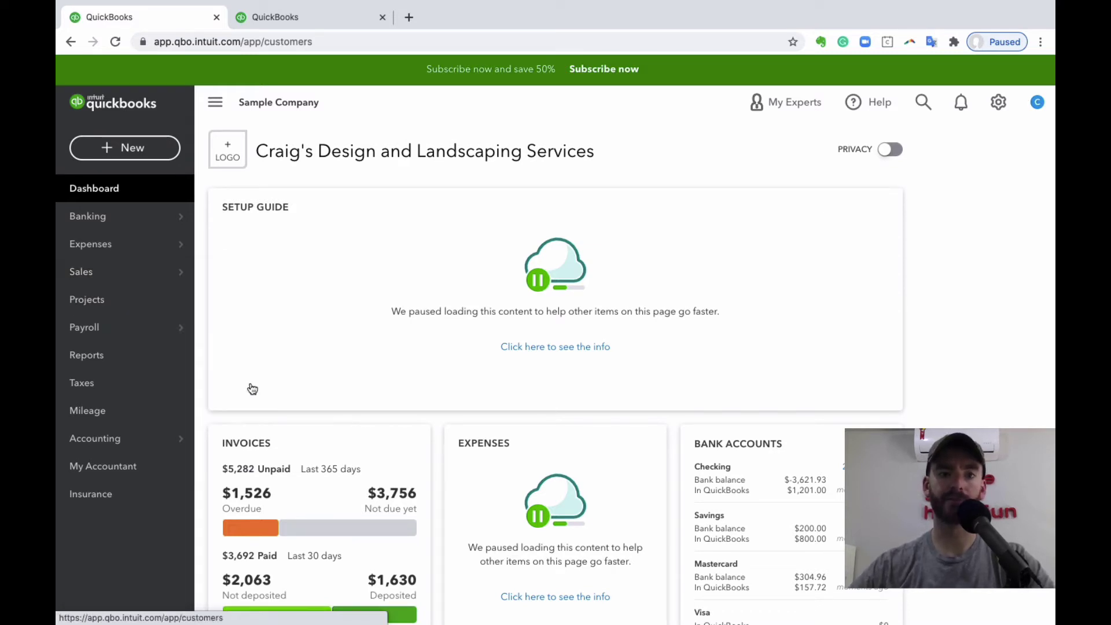
pyautogui.click(134, 276)
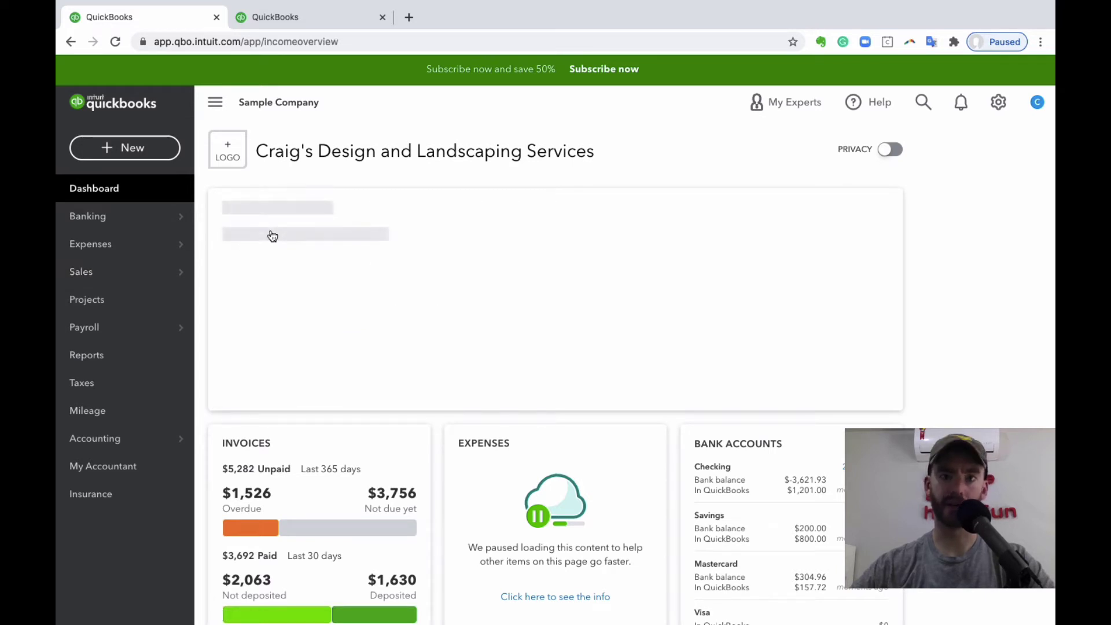
pyautogui.moveTo(119, 282)
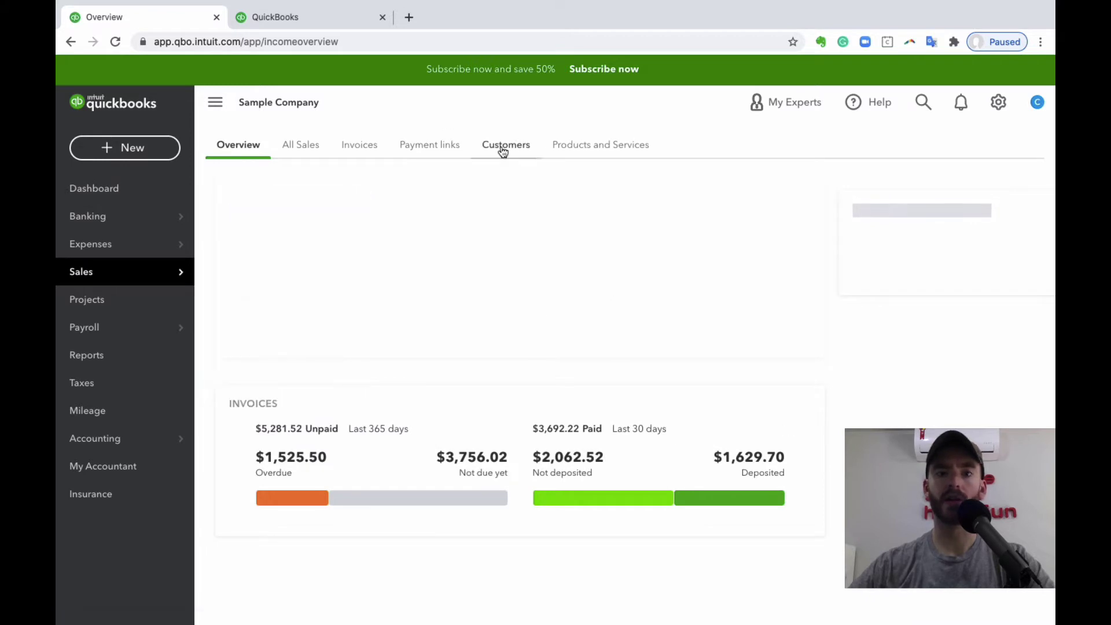
pyautogui.click(504, 146)
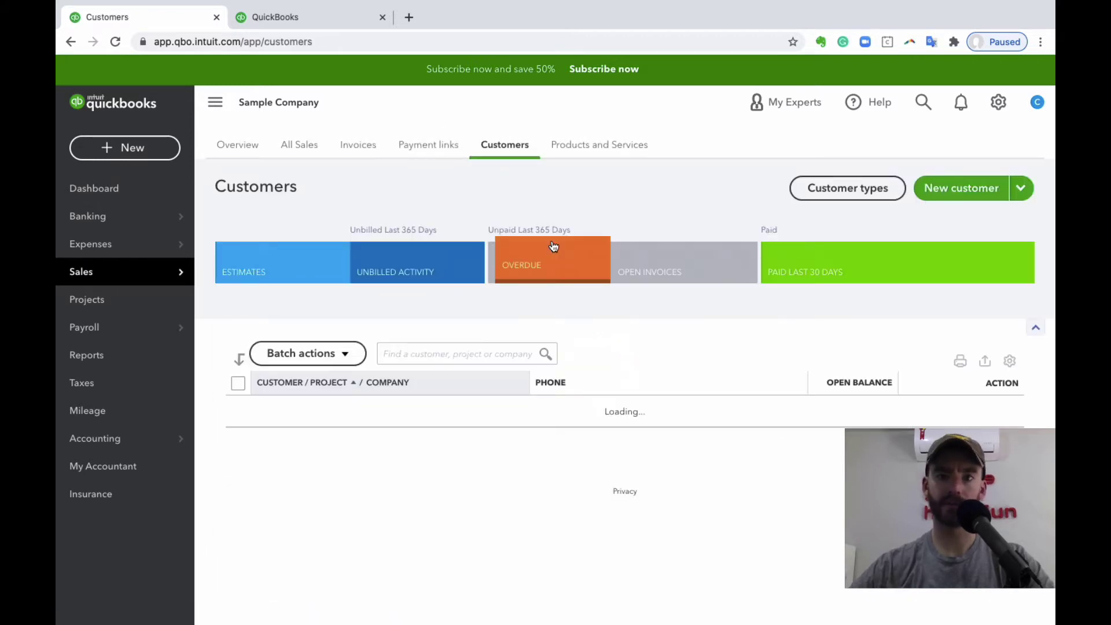
pyautogui.scroll(-3, 578, 298)
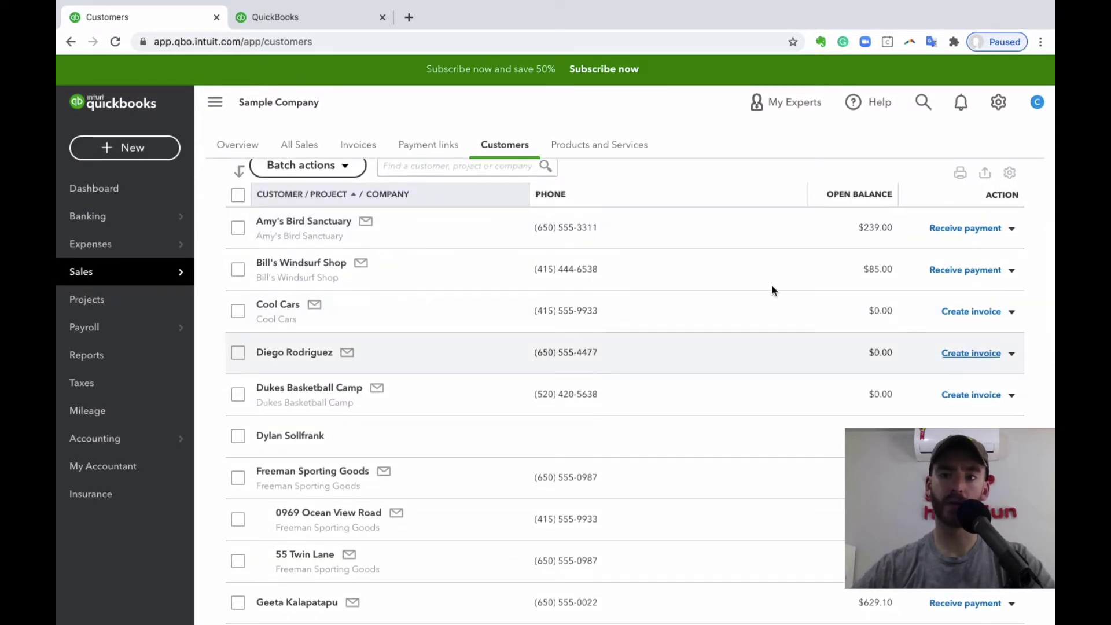
pyautogui.scroll(4, 752, 281)
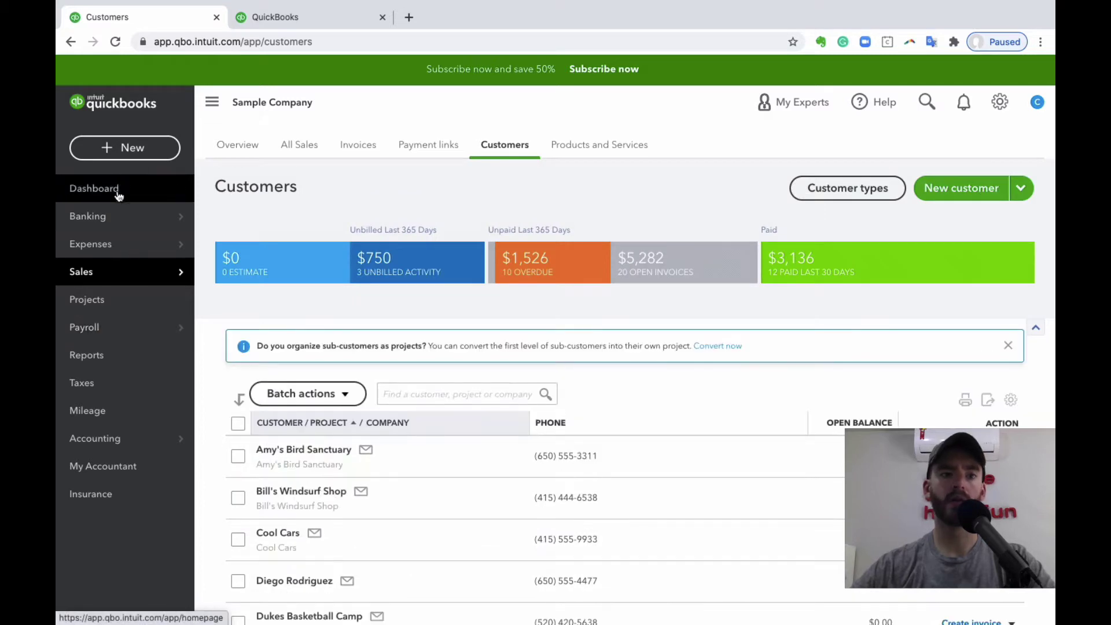
# Return to the company dashboard and create a new blank customer invoice
pyautogui.click(121, 184)
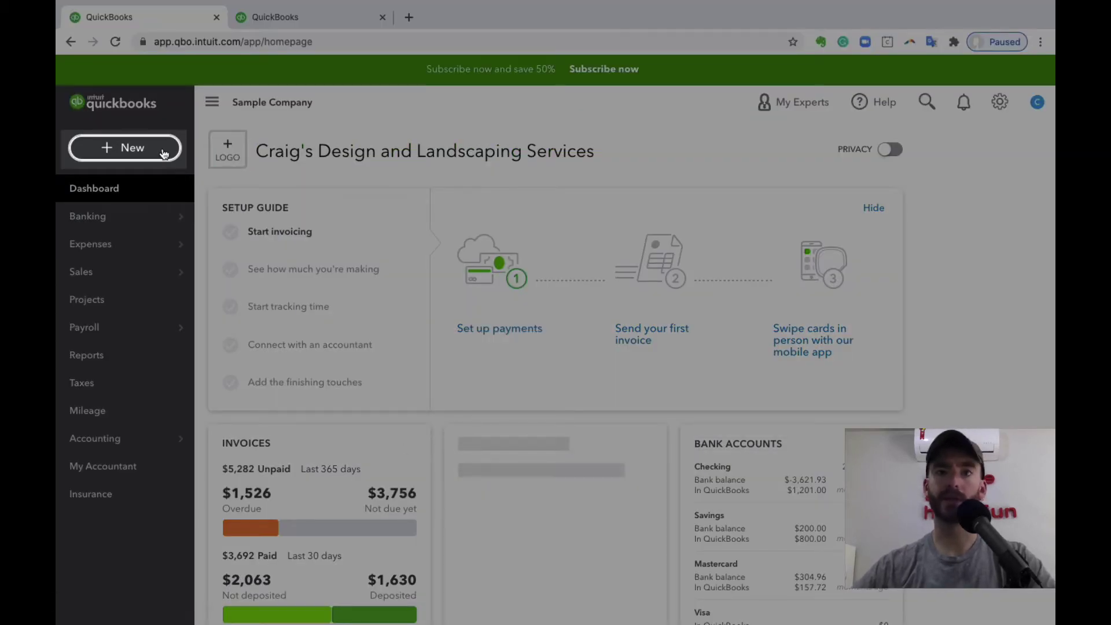
pyautogui.click(165, 154)
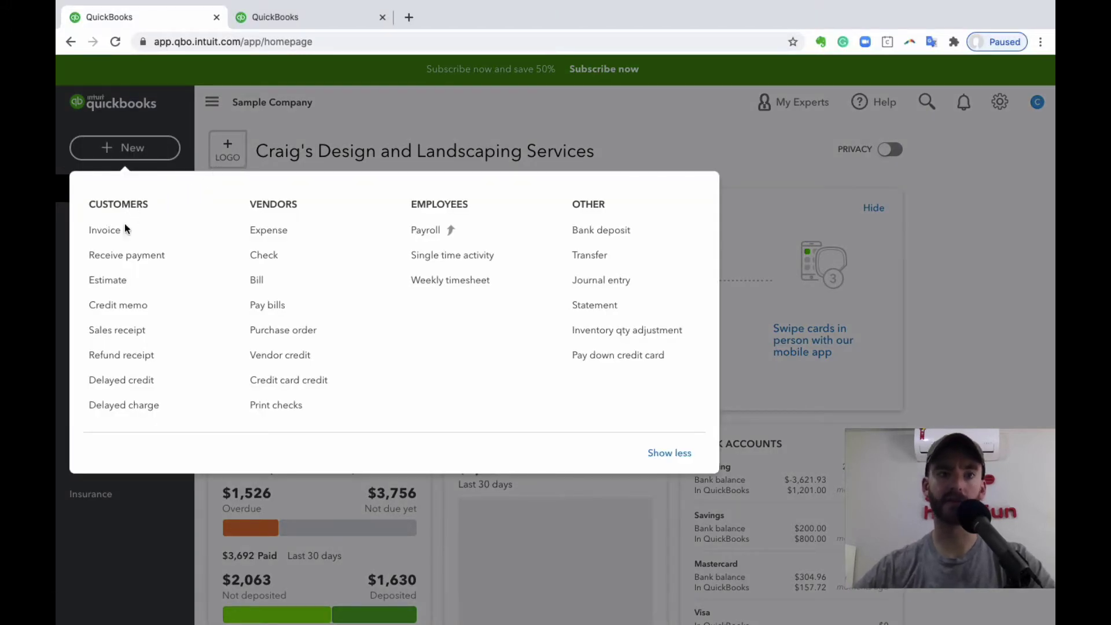
pyautogui.click(144, 159)
pyautogui.click(138, 151)
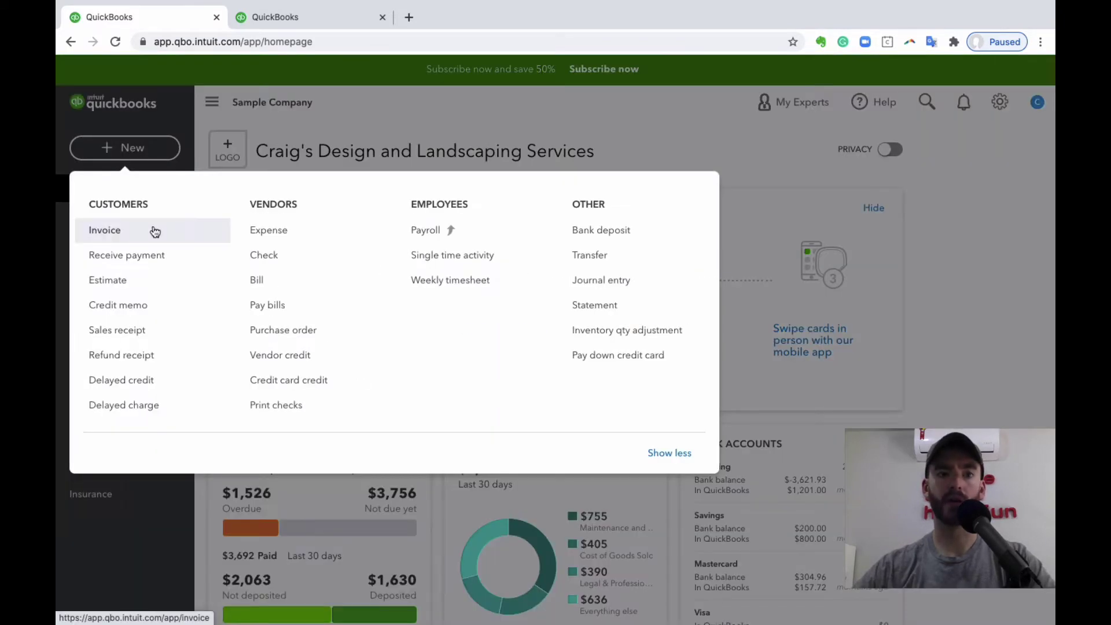
pyautogui.click(155, 231)
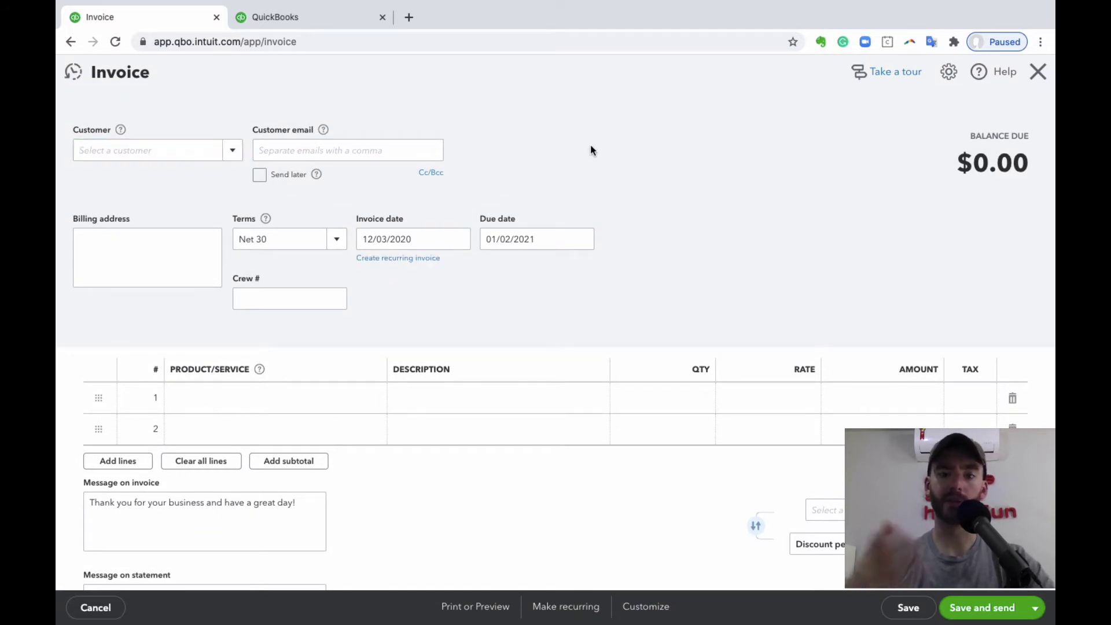
pyautogui.click(308, 20)
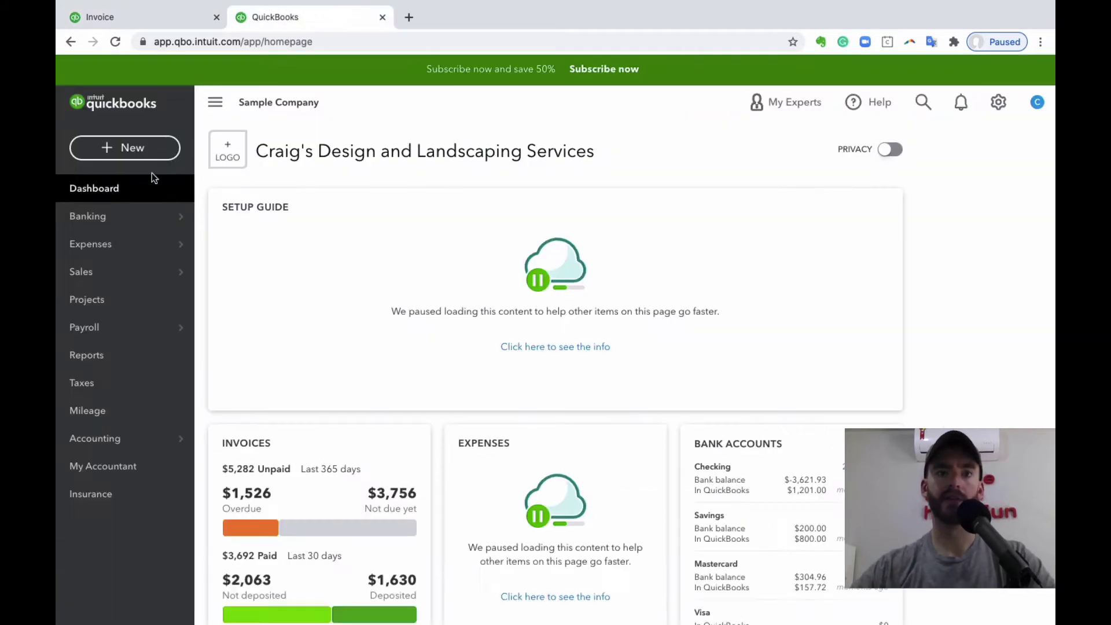
pyautogui.click(124, 151)
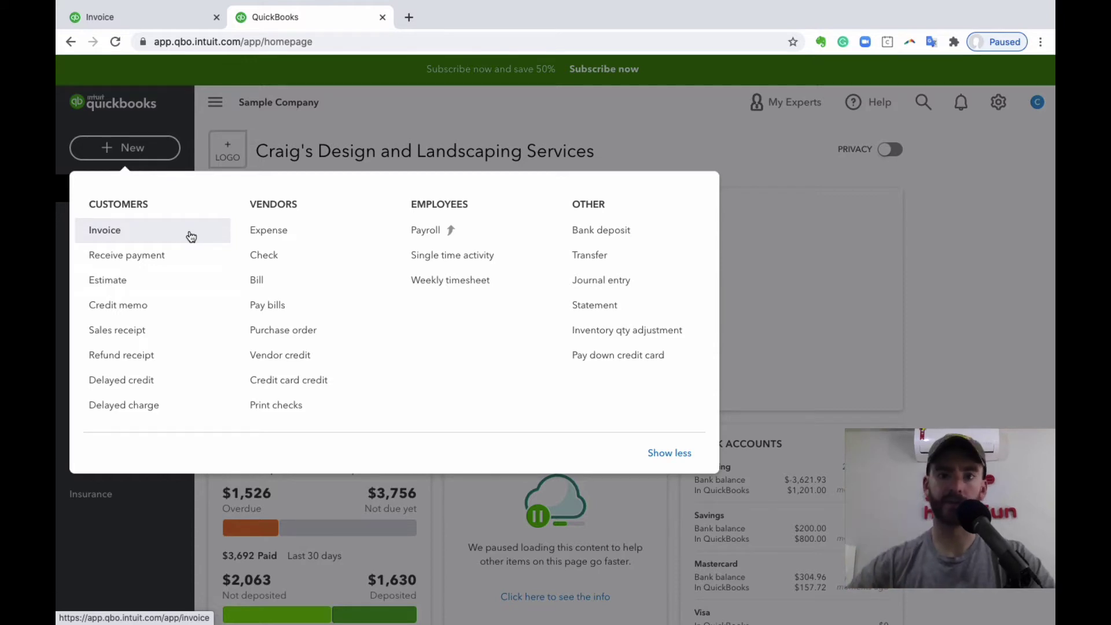
pyautogui.press('Escape')
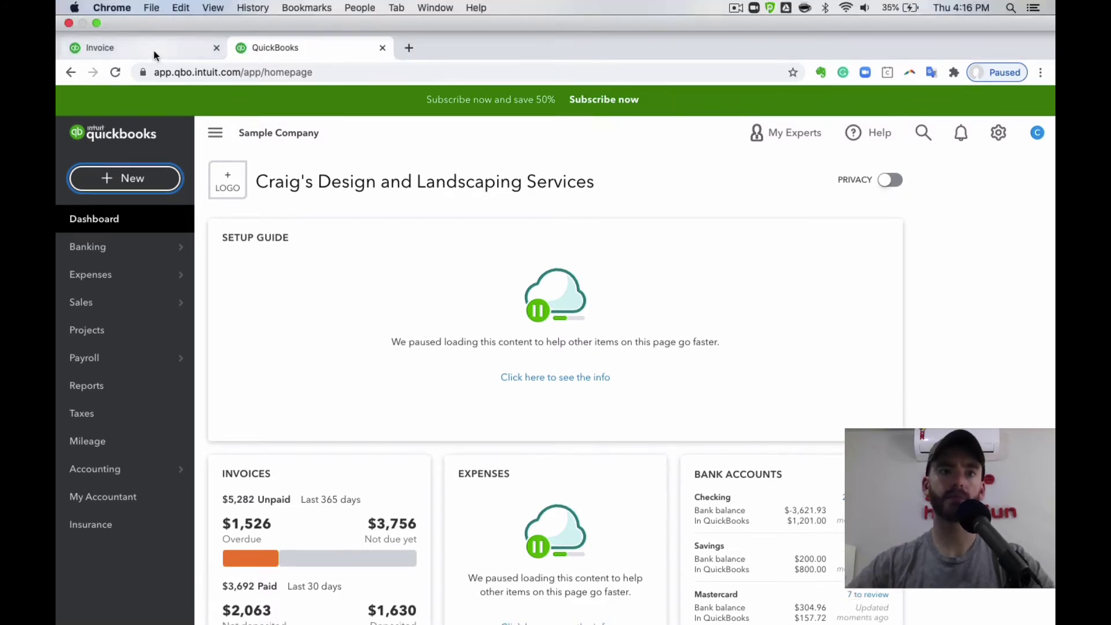
pyautogui.click(154, 49)
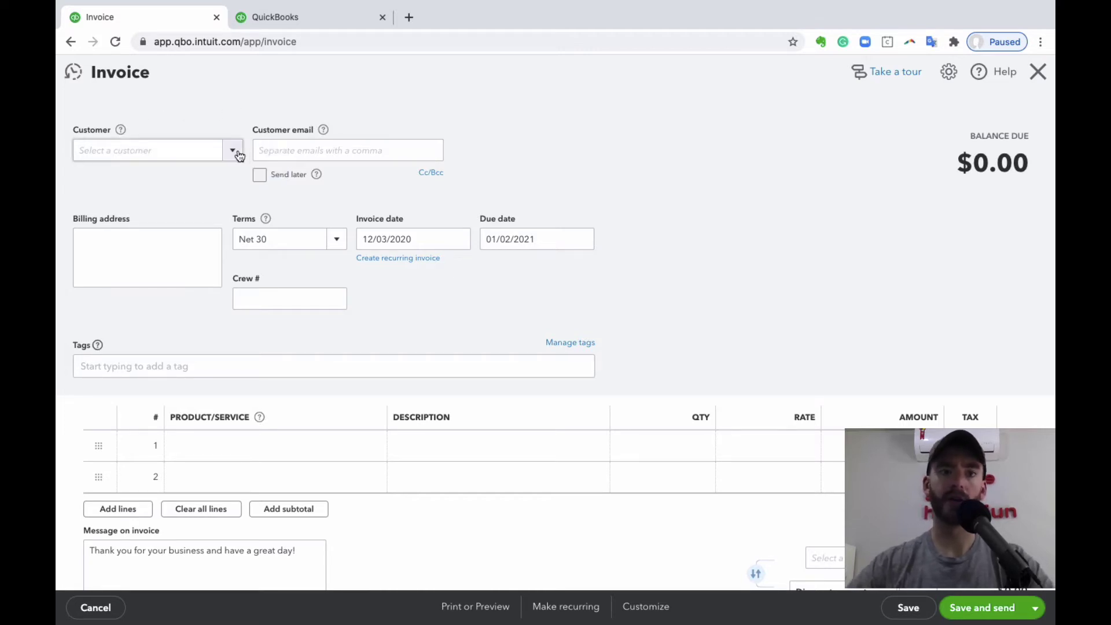
pyautogui.click(204, 146)
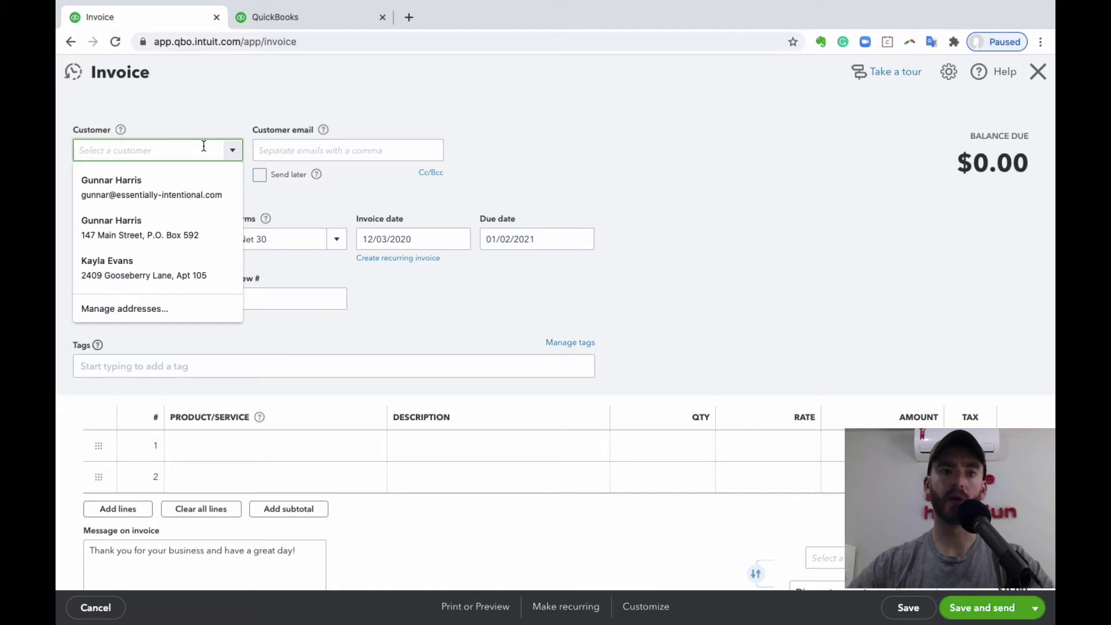
pyautogui.click(227, 99)
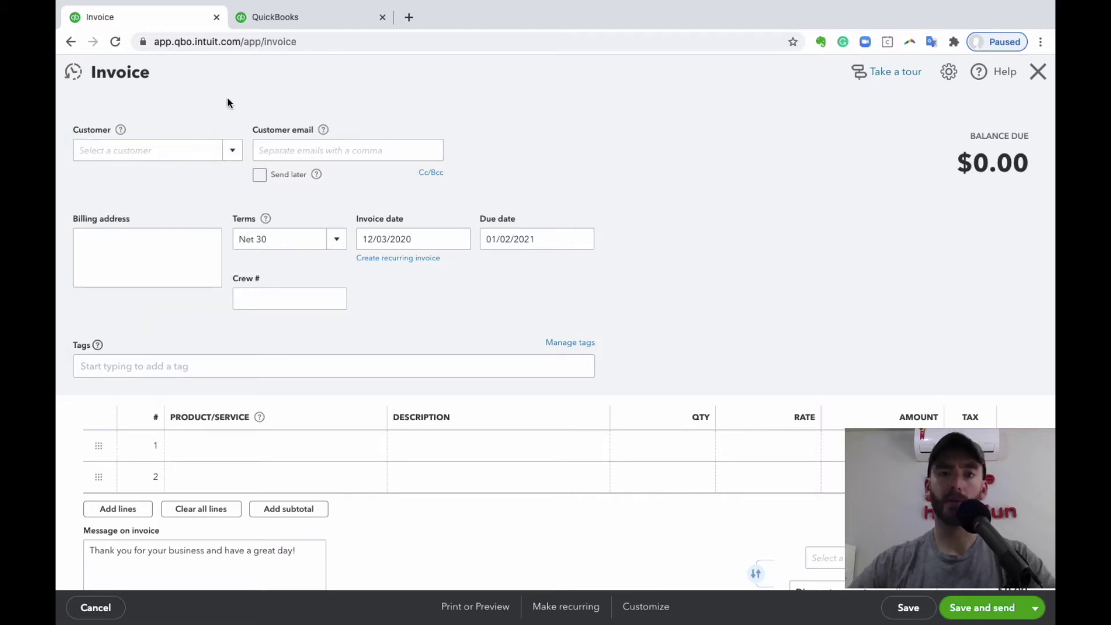
pyautogui.click(174, 151)
pyautogui.write('h')
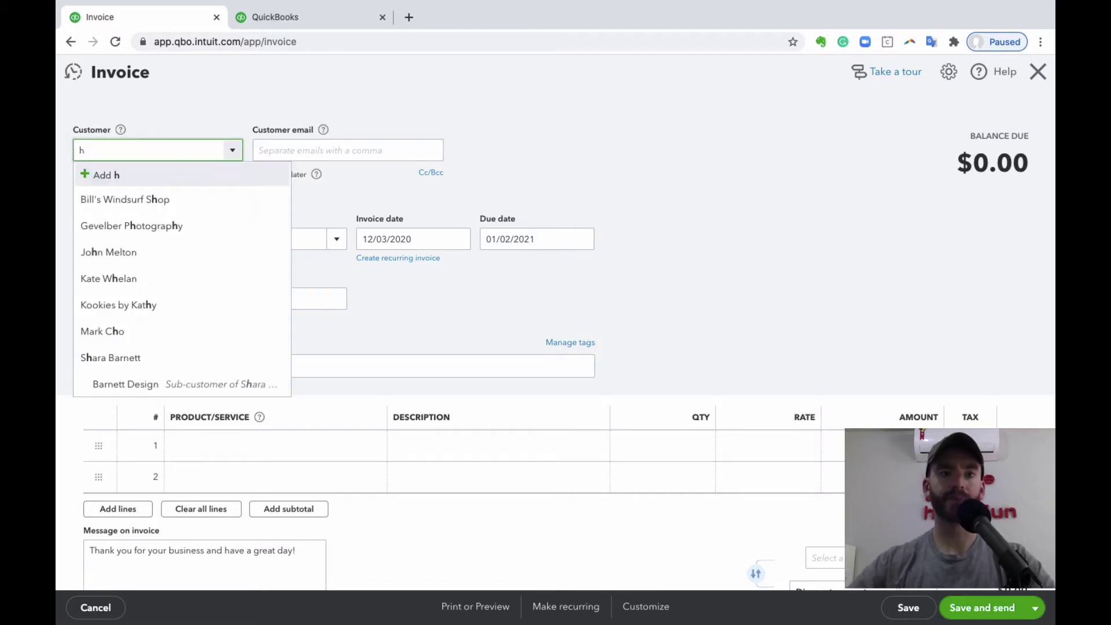
pyautogui.scroll(-2, 172, 241)
pyautogui.click(538, 121)
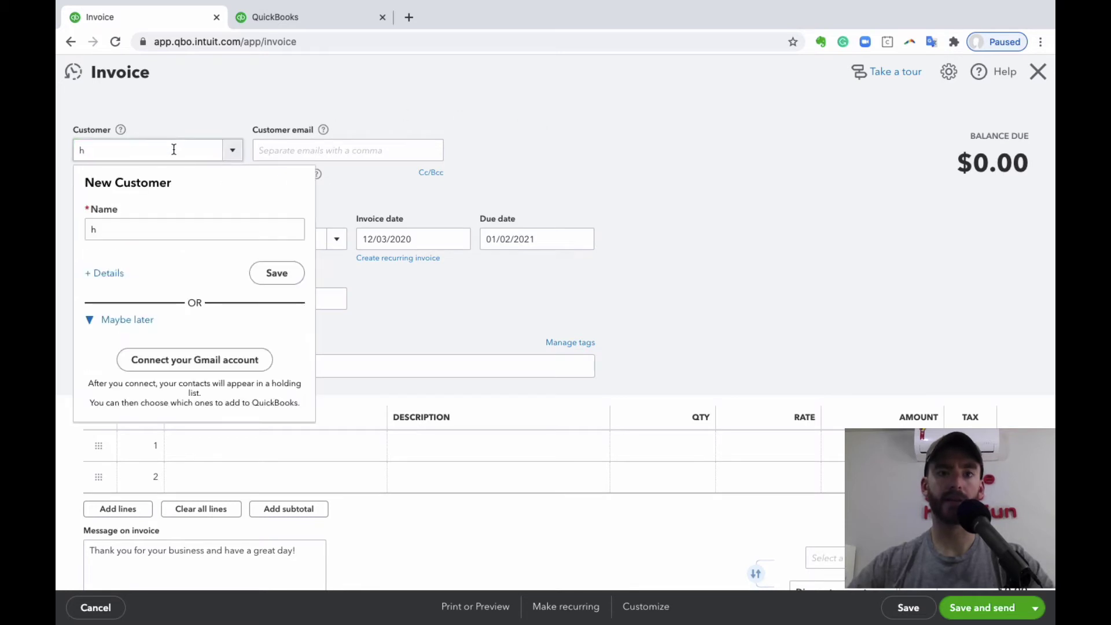
pyautogui.click(580, 133)
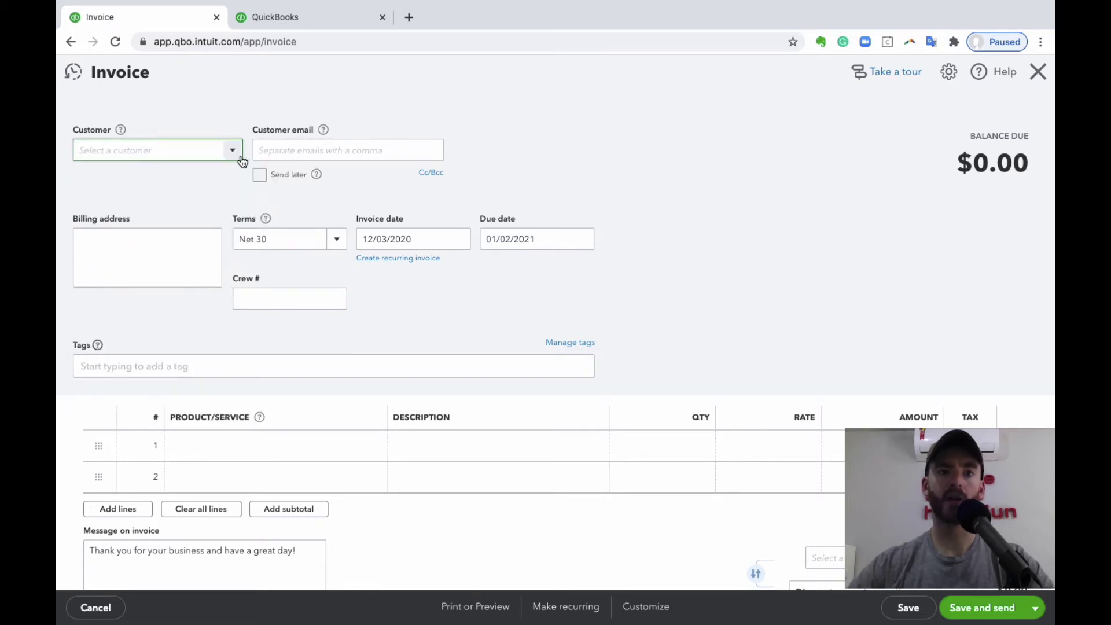
pyautogui.scroll(-6, 196, 214)
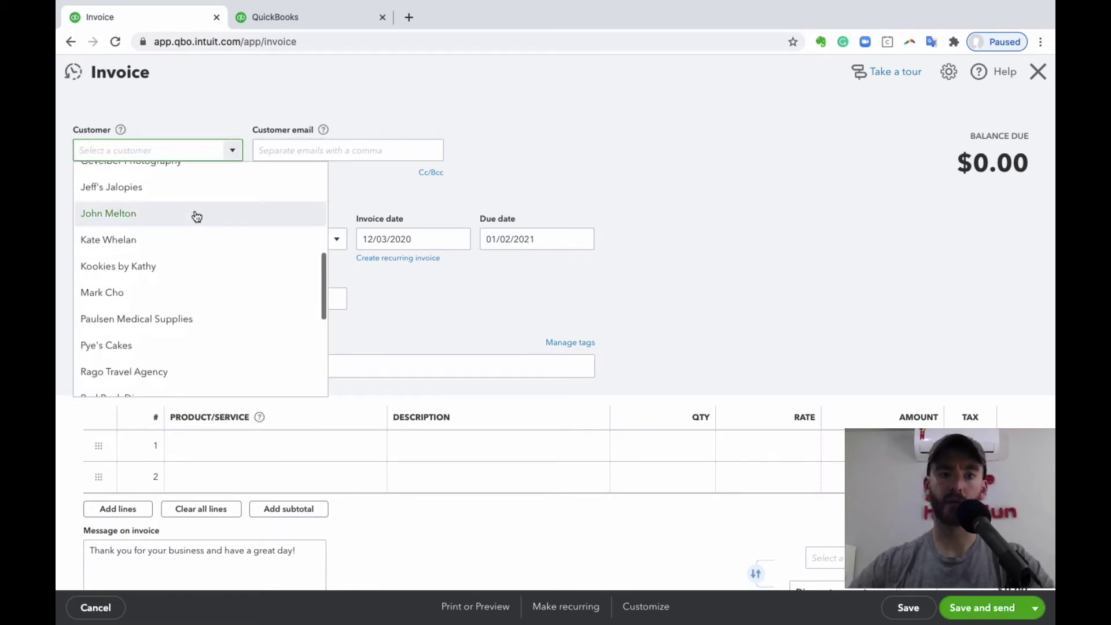
pyautogui.click(275, 85)
# Start adding a new customer named test from the invoice, open its full customer information form, and close it without saving
pyautogui.click(232, 151)
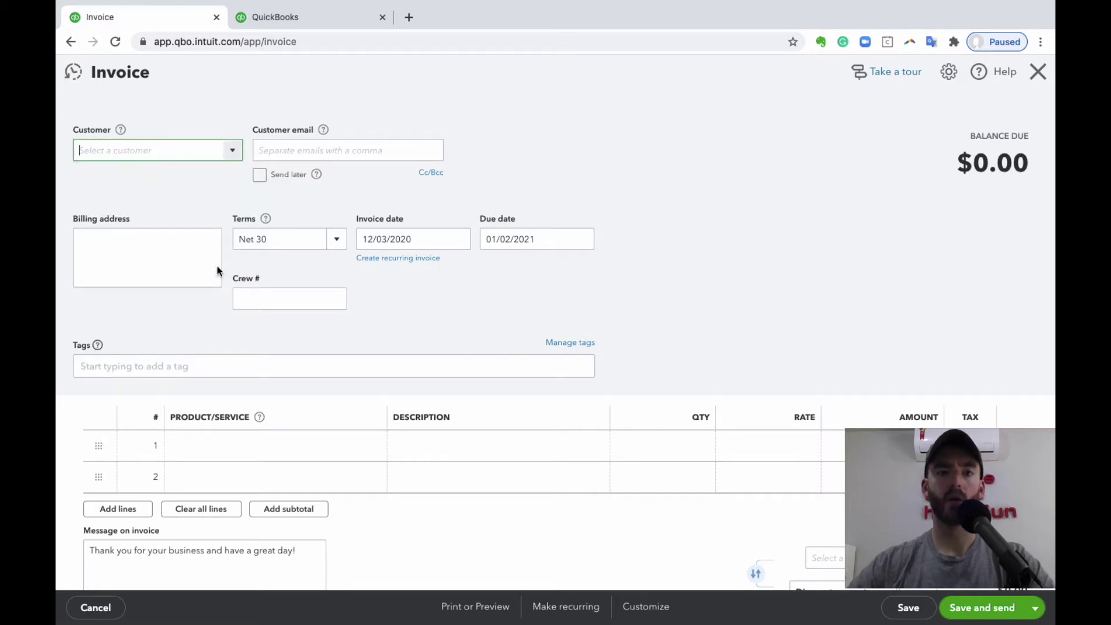
pyautogui.scroll(10, 213, 288)
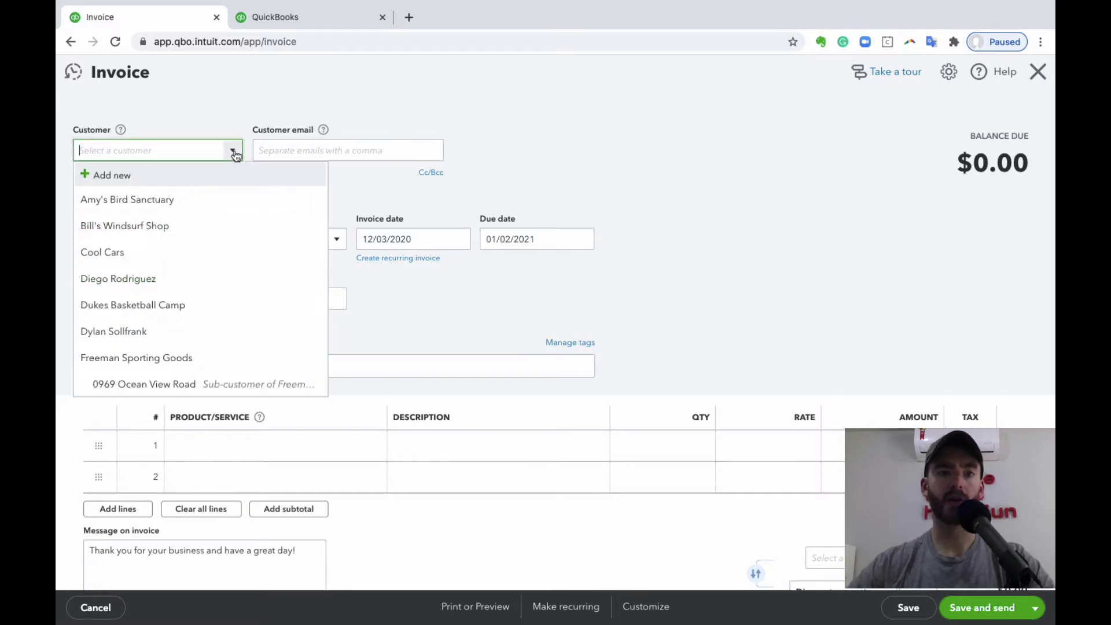
pyautogui.click(220, 177)
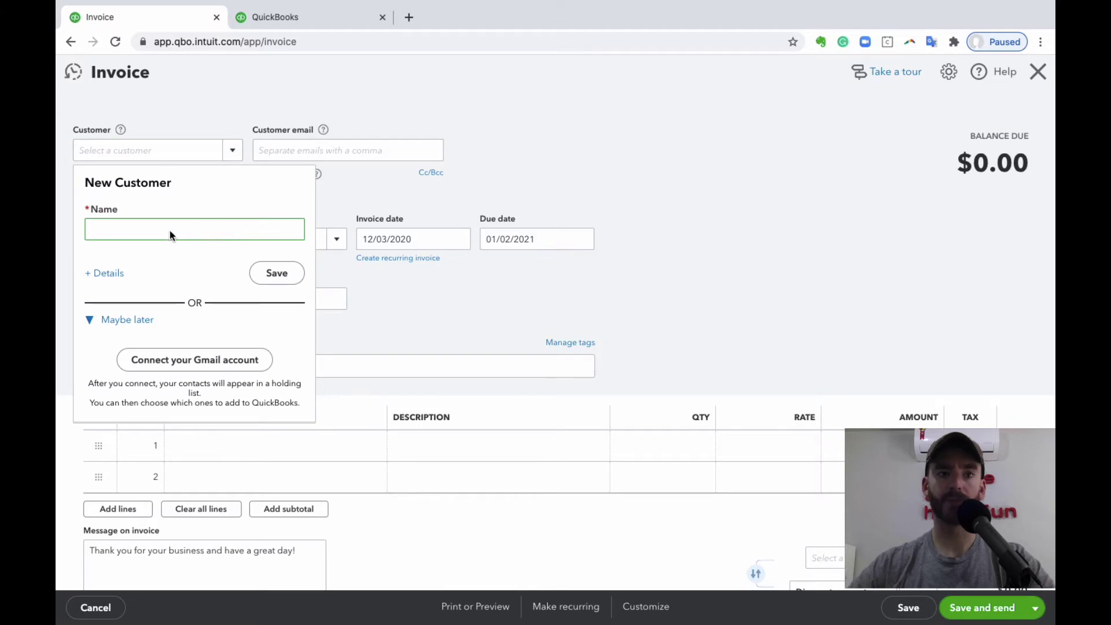
pyautogui.write('tets')
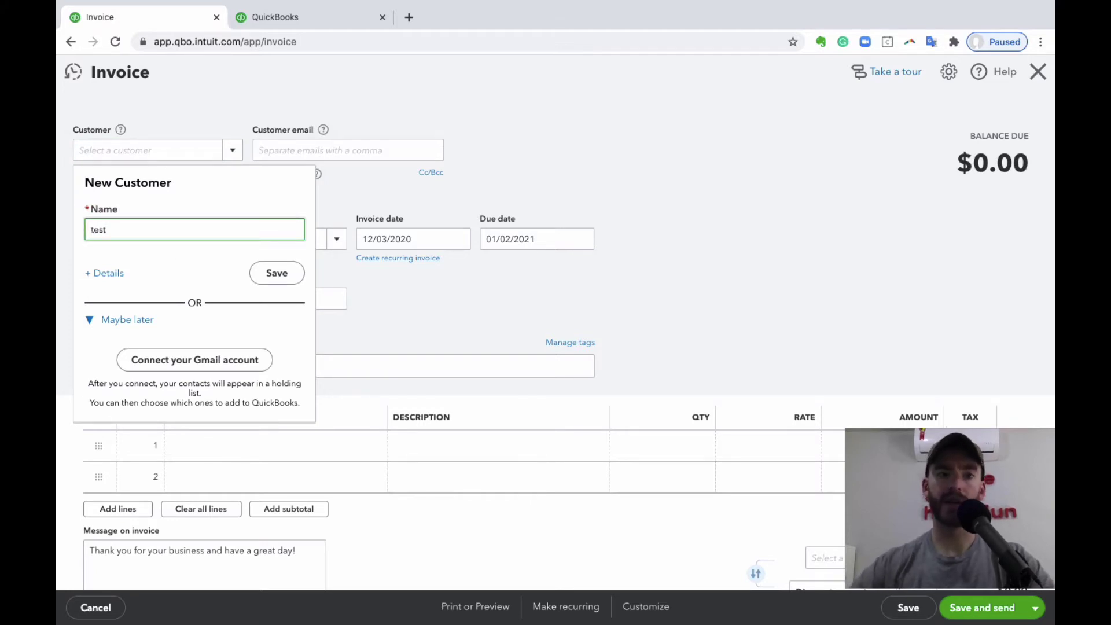
pyautogui.press('BackSpace')
pyautogui.press('BackSpace')
pyautogui.write('st')
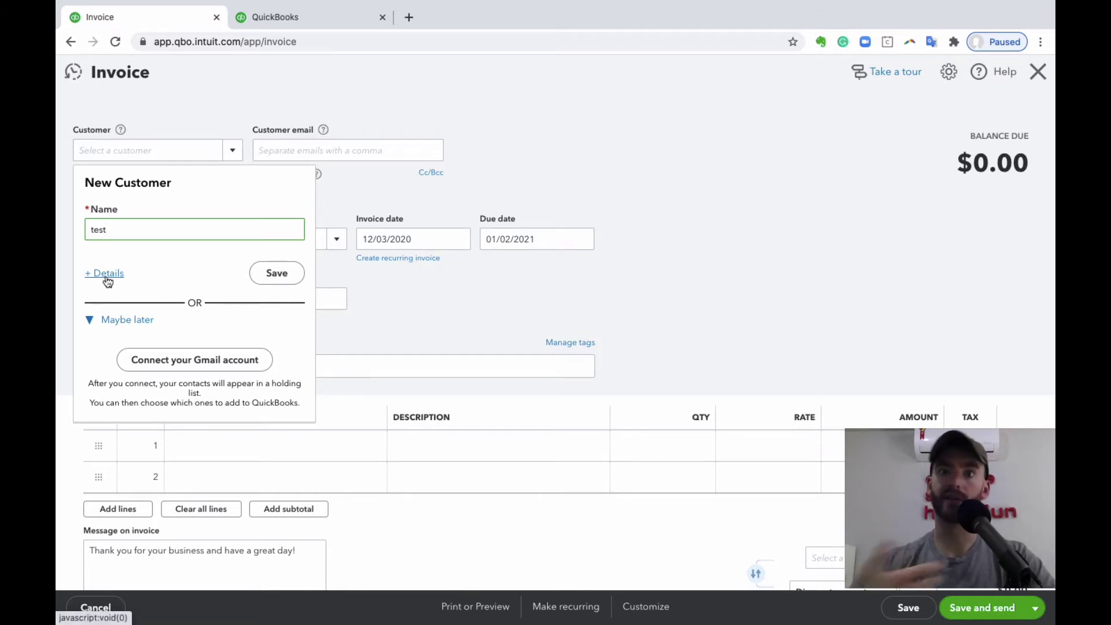
pyautogui.click(106, 274)
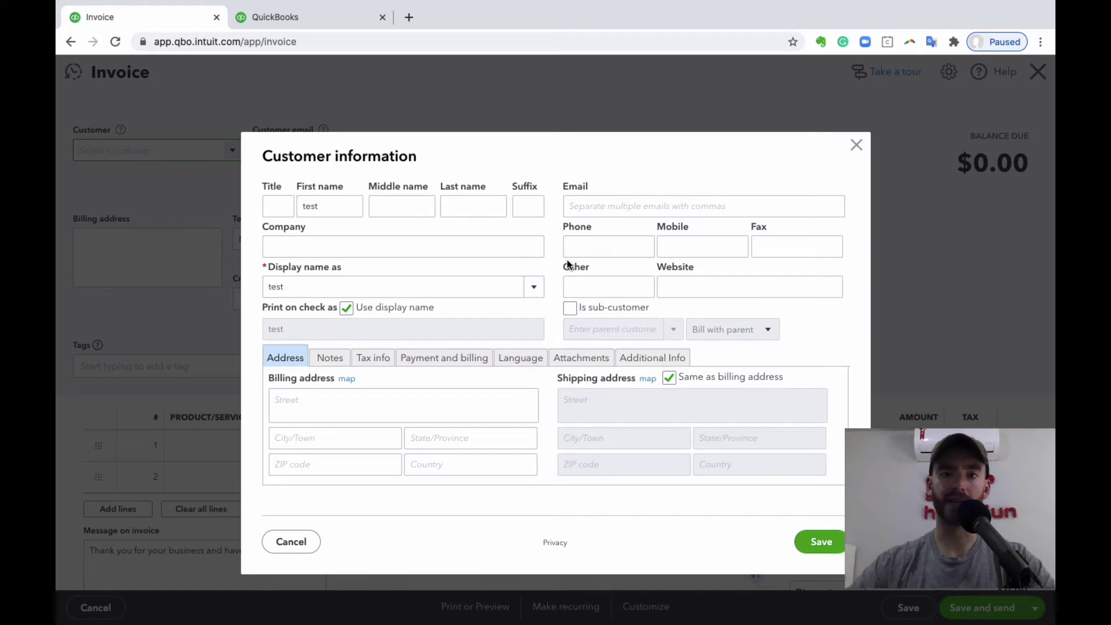
pyautogui.click(856, 144)
# Try several existing customers on the invoice in turn, including Jeff's Jalopies and Pye's Cakes
pyautogui.click(233, 149)
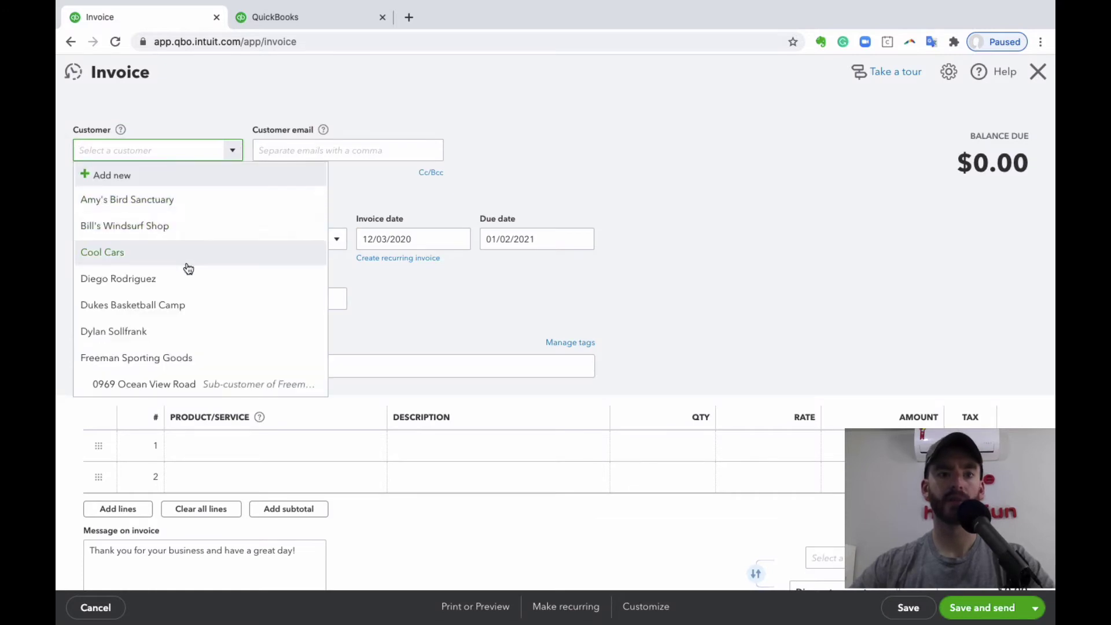
pyautogui.click(184, 322)
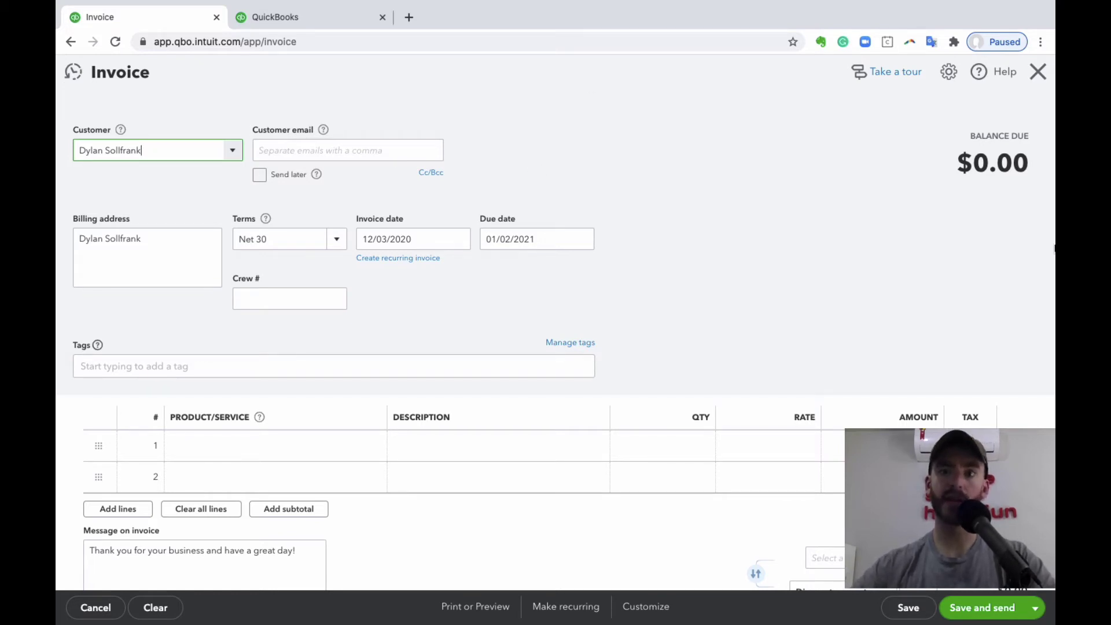
pyautogui.click(232, 151)
pyautogui.click(176, 330)
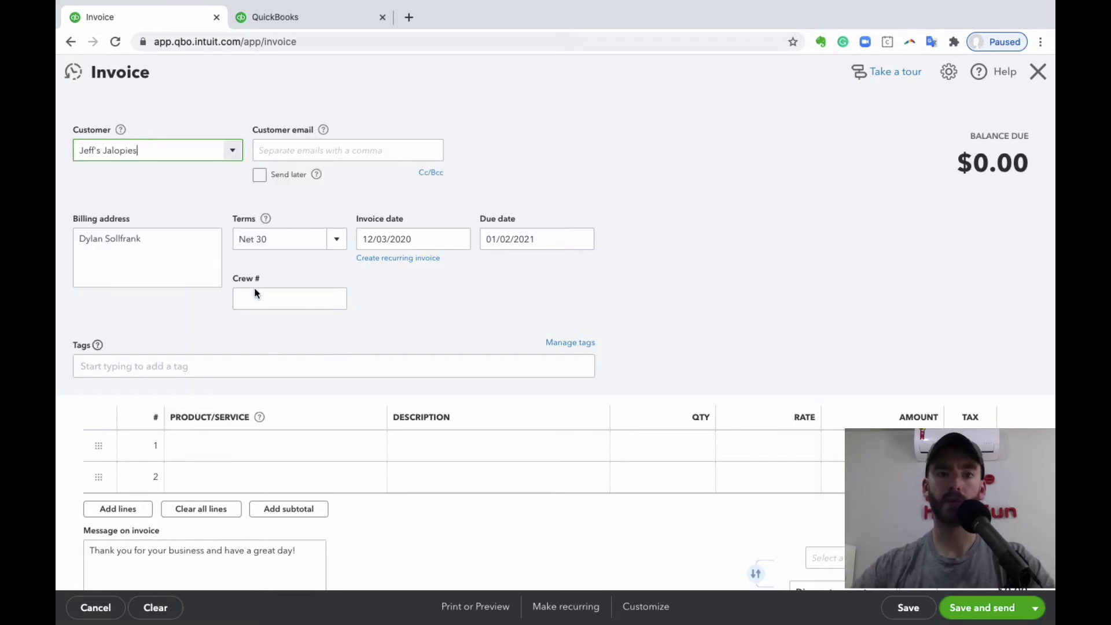
pyautogui.click(232, 150)
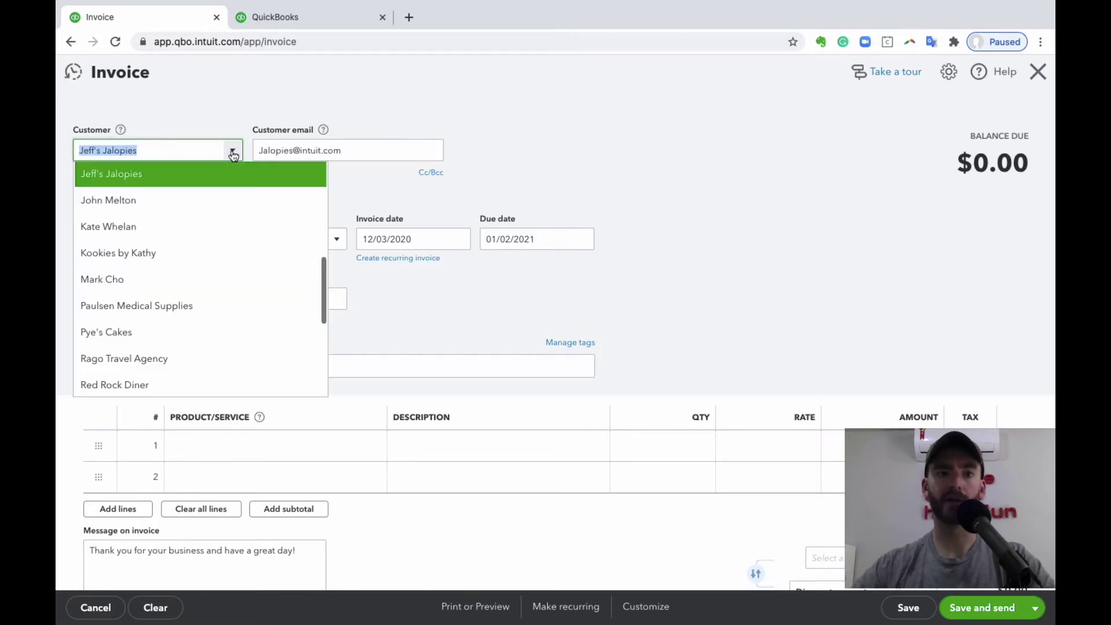
pyautogui.click(203, 339)
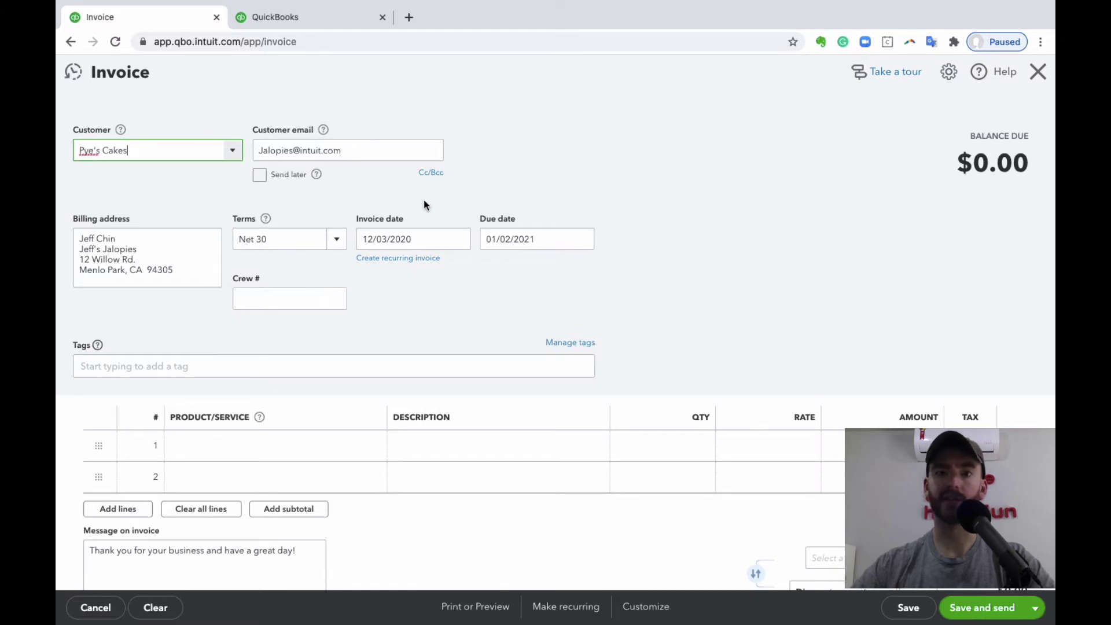
pyautogui.click(232, 150)
pyautogui.scroll(-2, 189, 277)
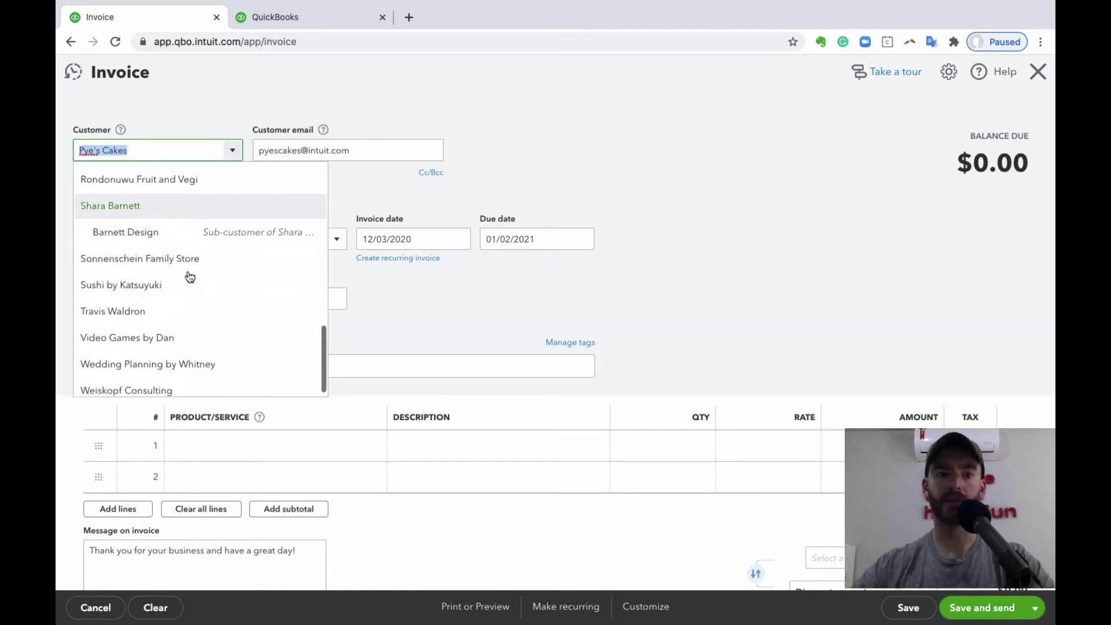
pyautogui.click(178, 303)
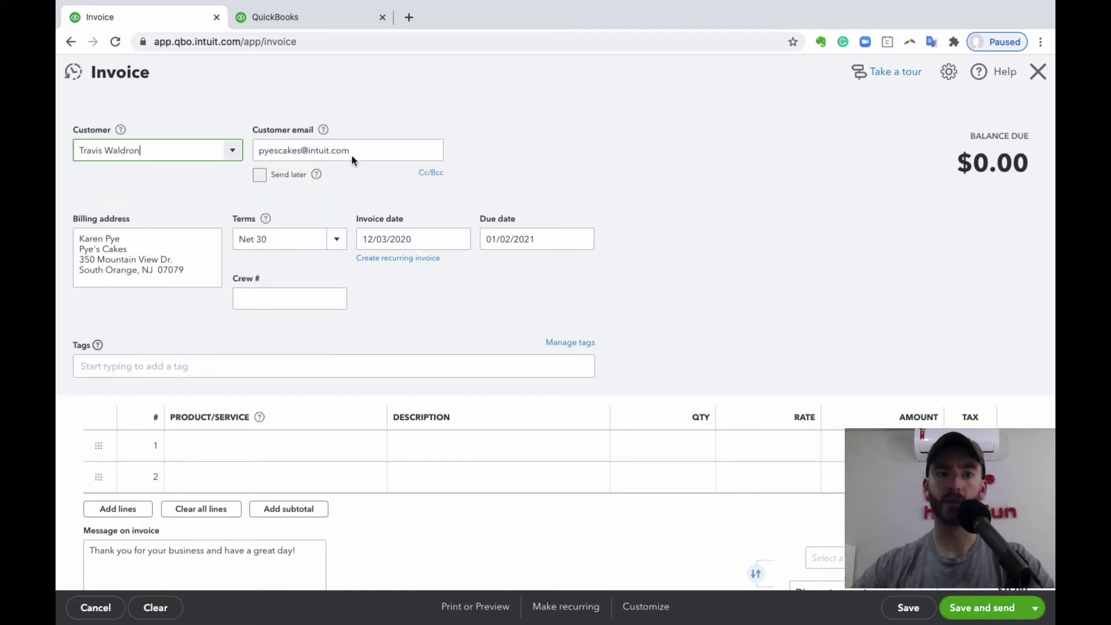
# Set the invoice's customer to Wedding Planning by Whitney
pyautogui.click(233, 151)
pyautogui.click(191, 355)
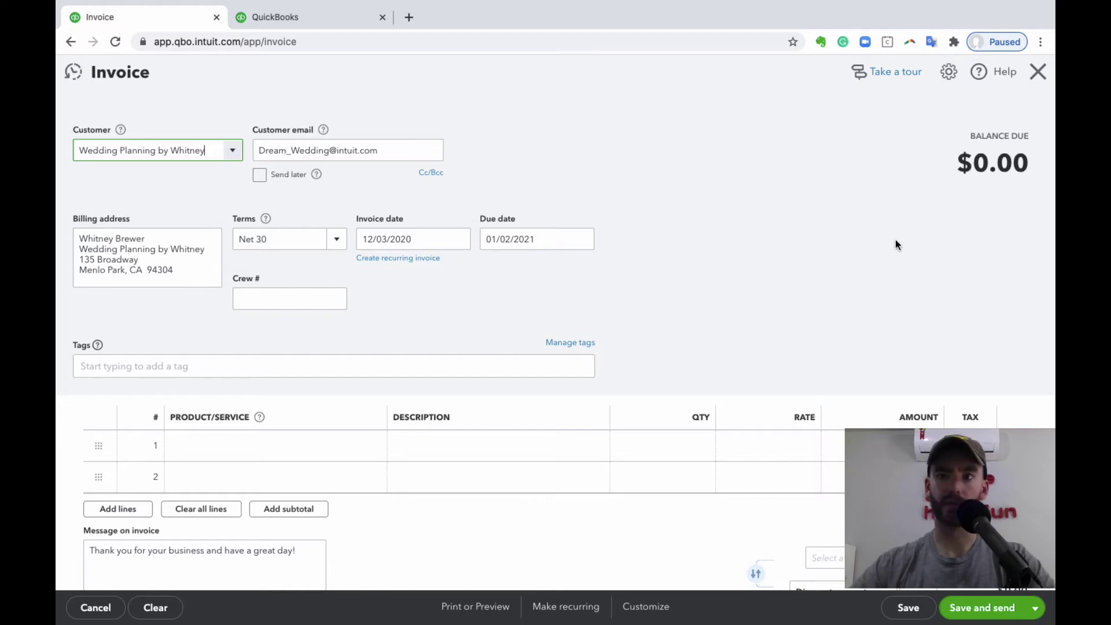
# Check the customer email on the invoice and mark the invoice to send later
pyautogui.click(801, 155)
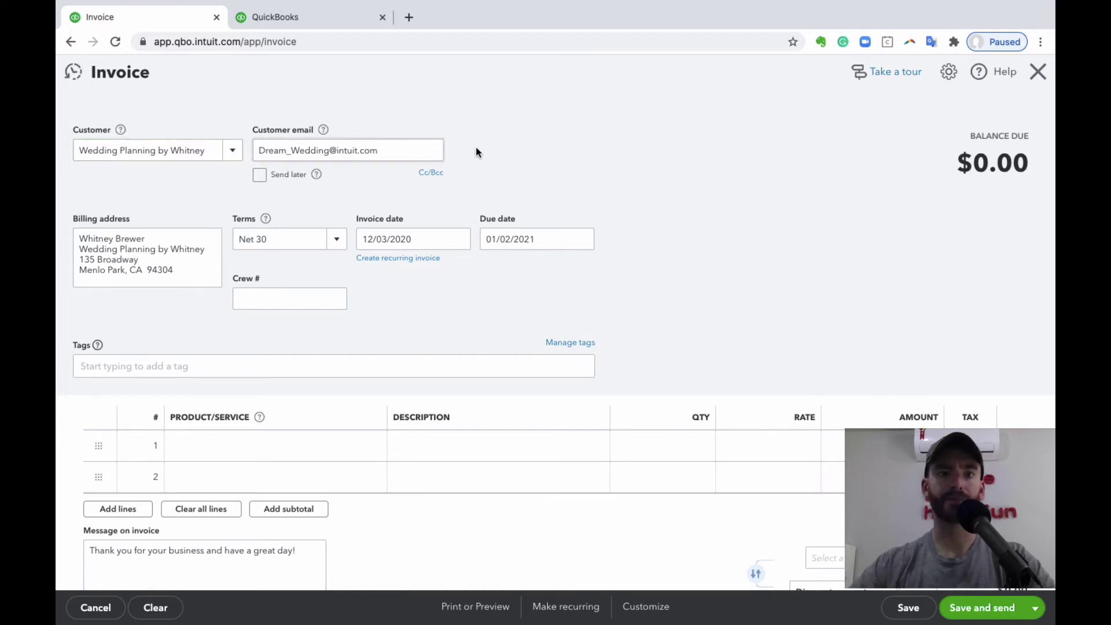
pyautogui.click(383, 147)
pyautogui.click(383, 147)
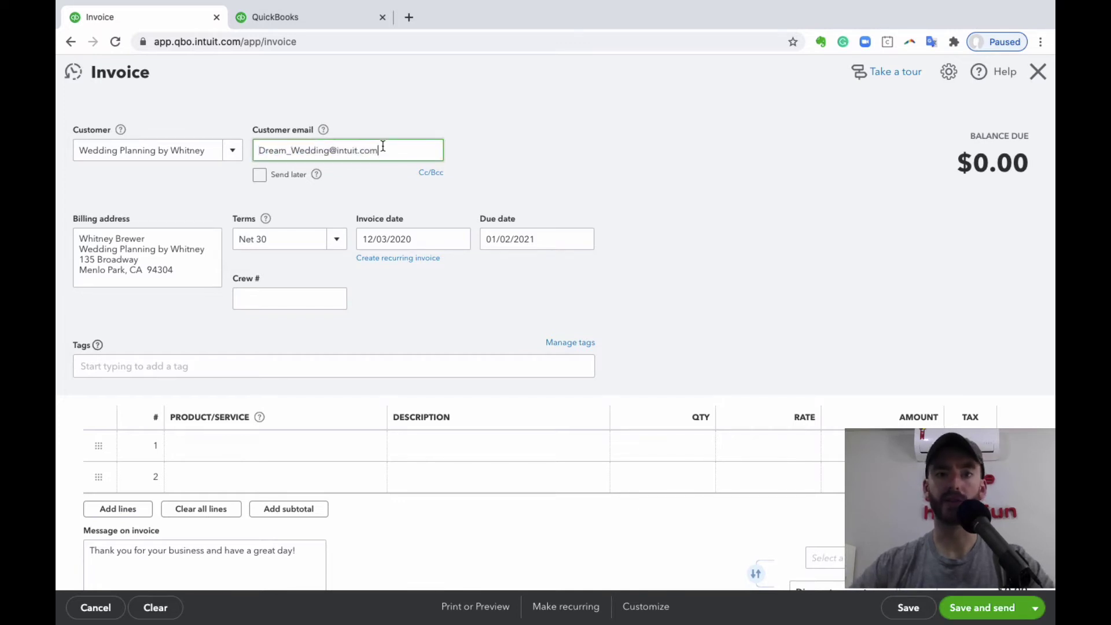
pyautogui.click(261, 176)
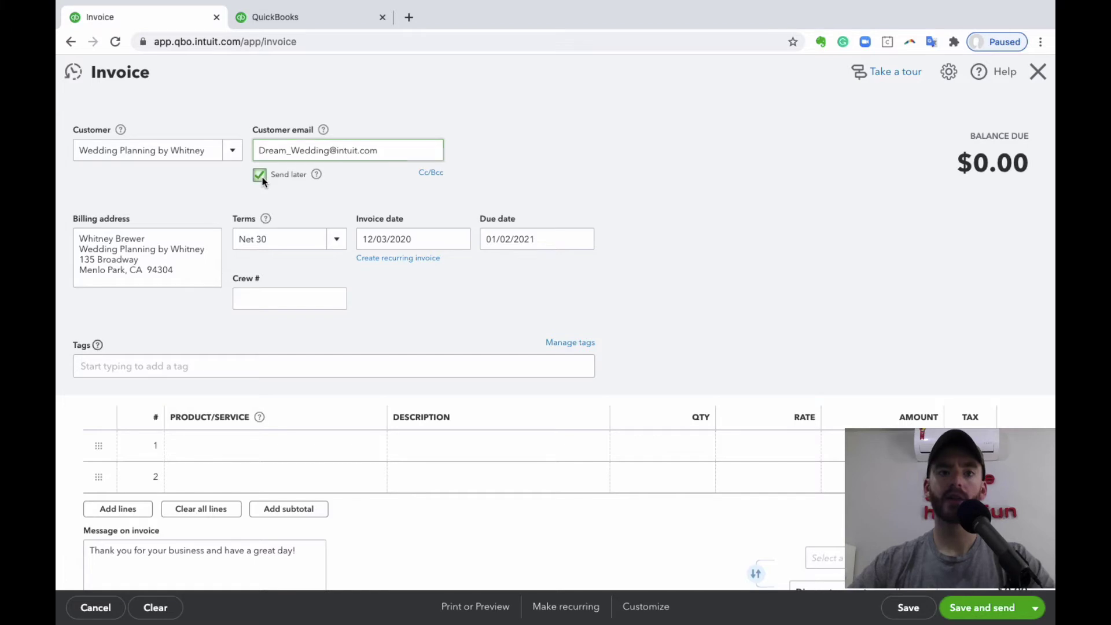
# Switch to the other QuickBooks browser tab and look through the All Sales transactions list
pyautogui.click(318, 17)
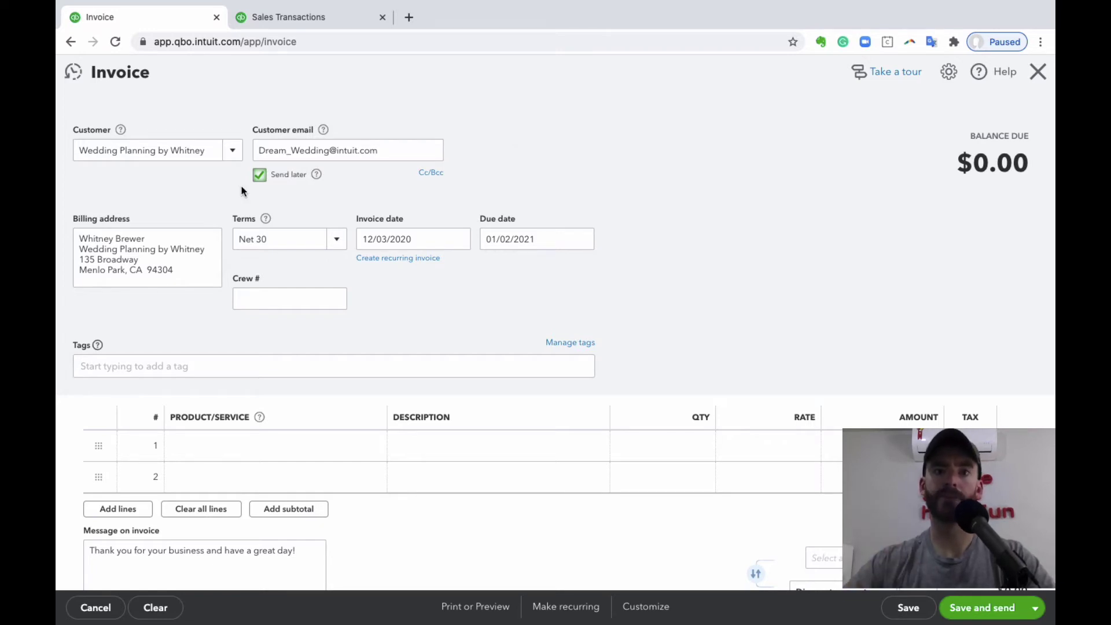
pyautogui.click(316, 19)
pyautogui.scroll(-1, 538, 230)
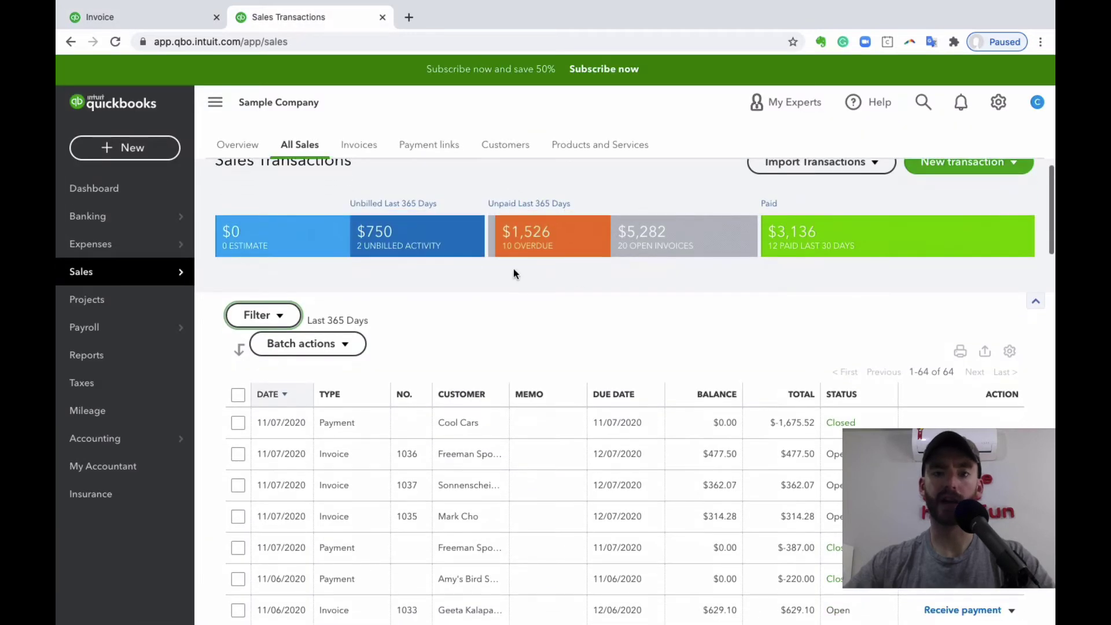
pyautogui.scroll(-1, 512, 269)
pyautogui.scroll(1, 514, 270)
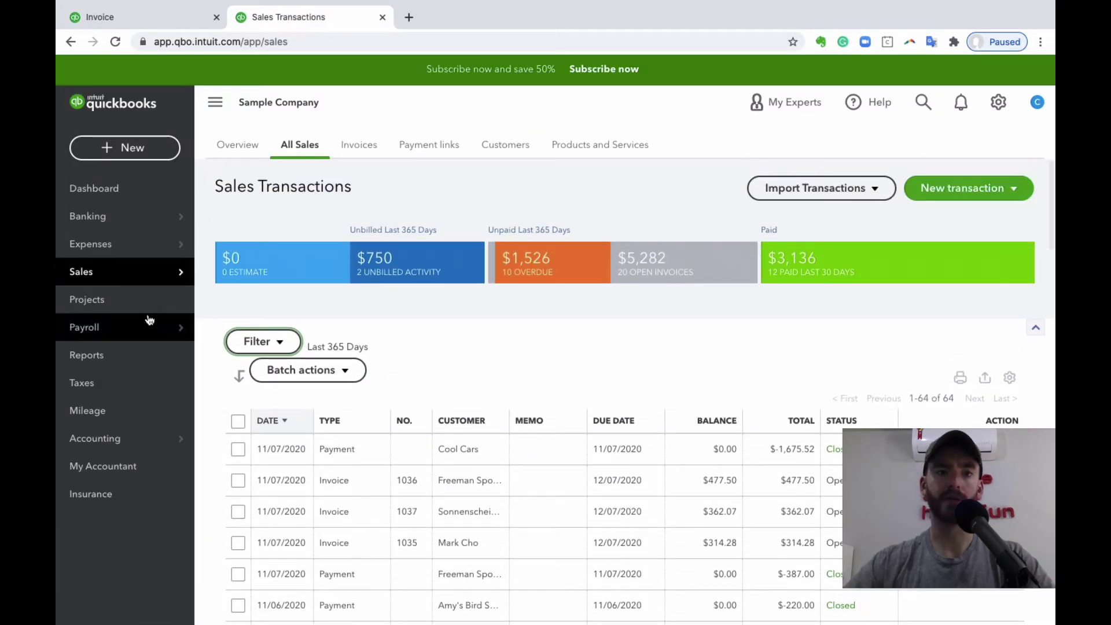
pyautogui.scroll(-2, 284, 231)
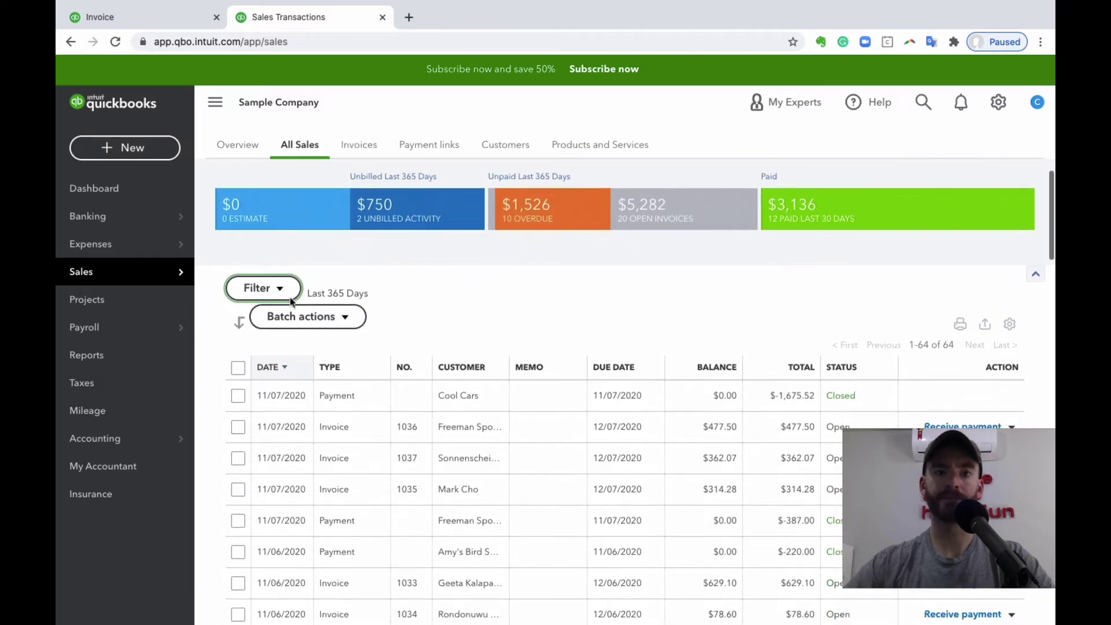
# Filter the sales transactions by the Send later delivery method and look through the filtered list
pyautogui.click(263, 287)
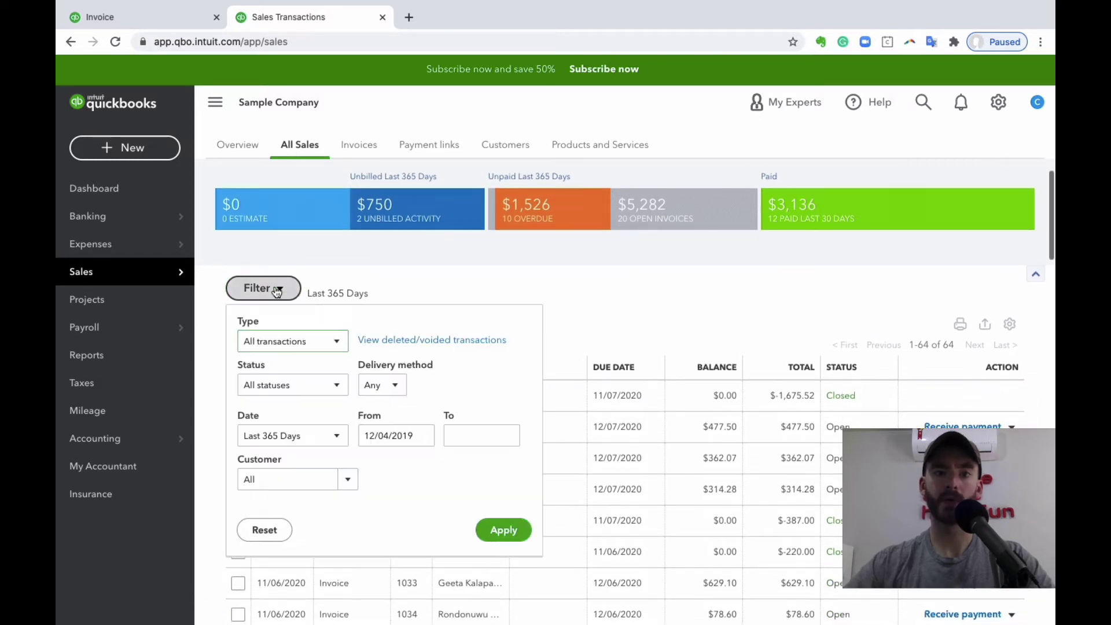
pyautogui.click(388, 387)
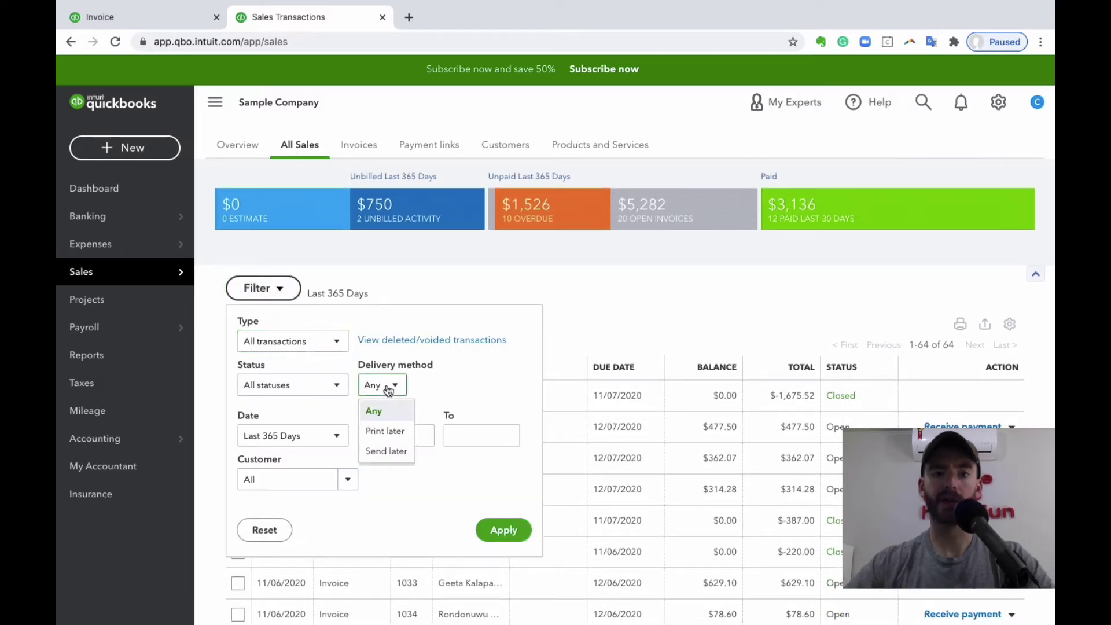
pyautogui.click(394, 452)
pyautogui.click(426, 383)
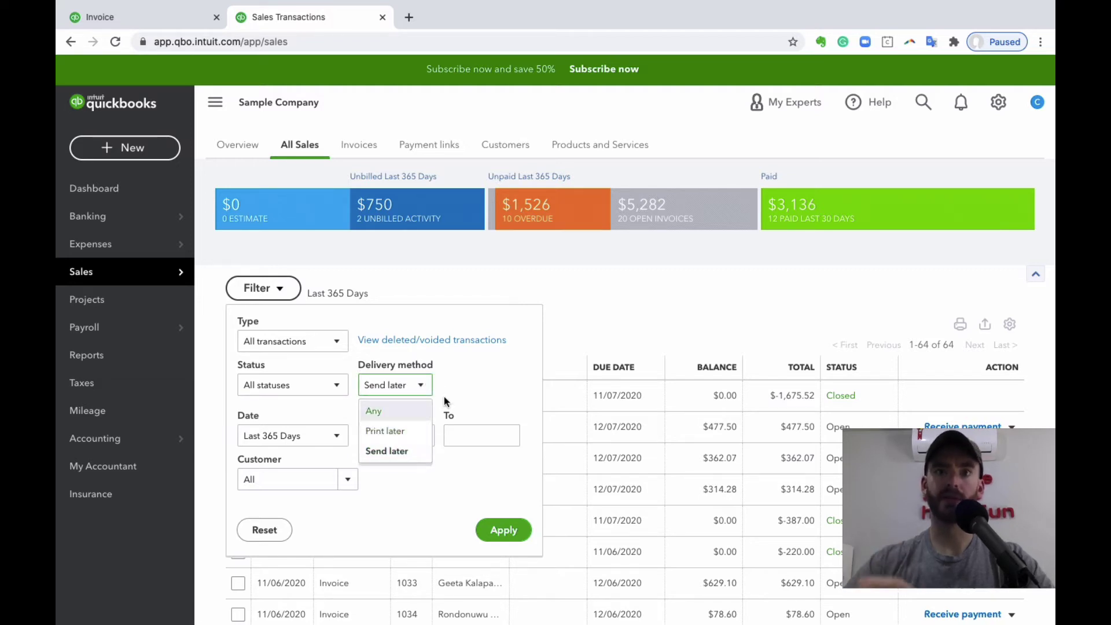
pyautogui.click(463, 385)
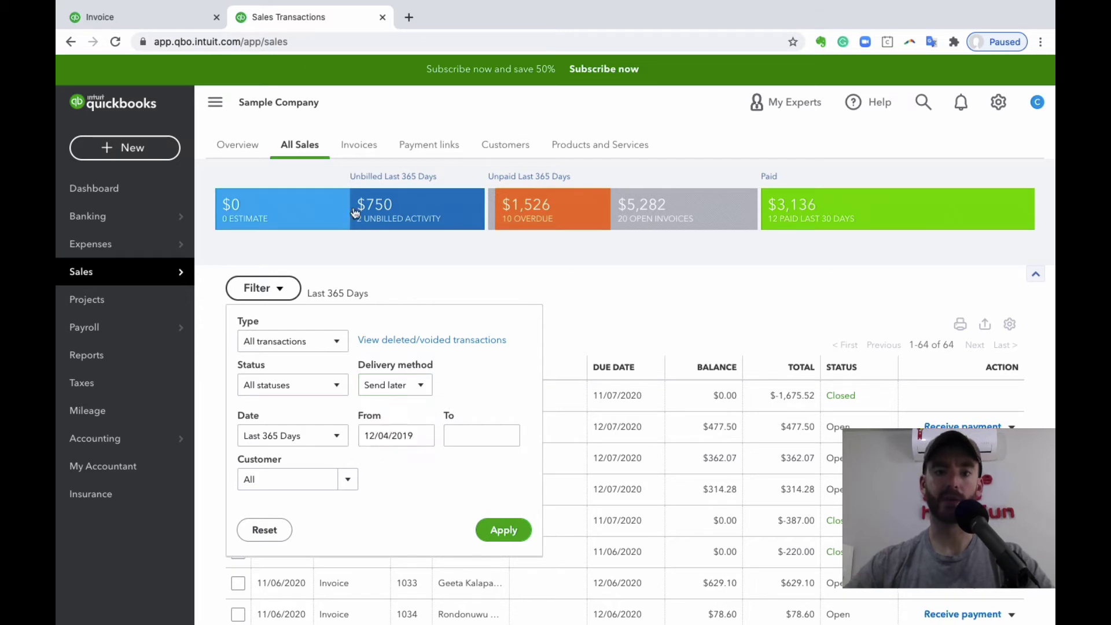
pyautogui.click(503, 530)
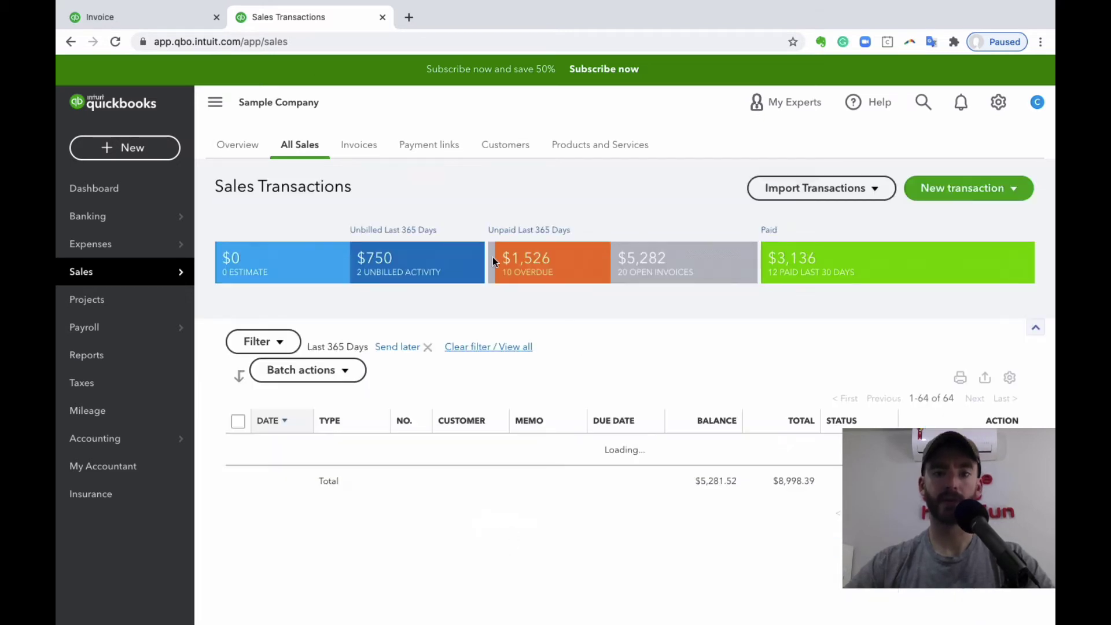
pyautogui.scroll(-3, 604, 336)
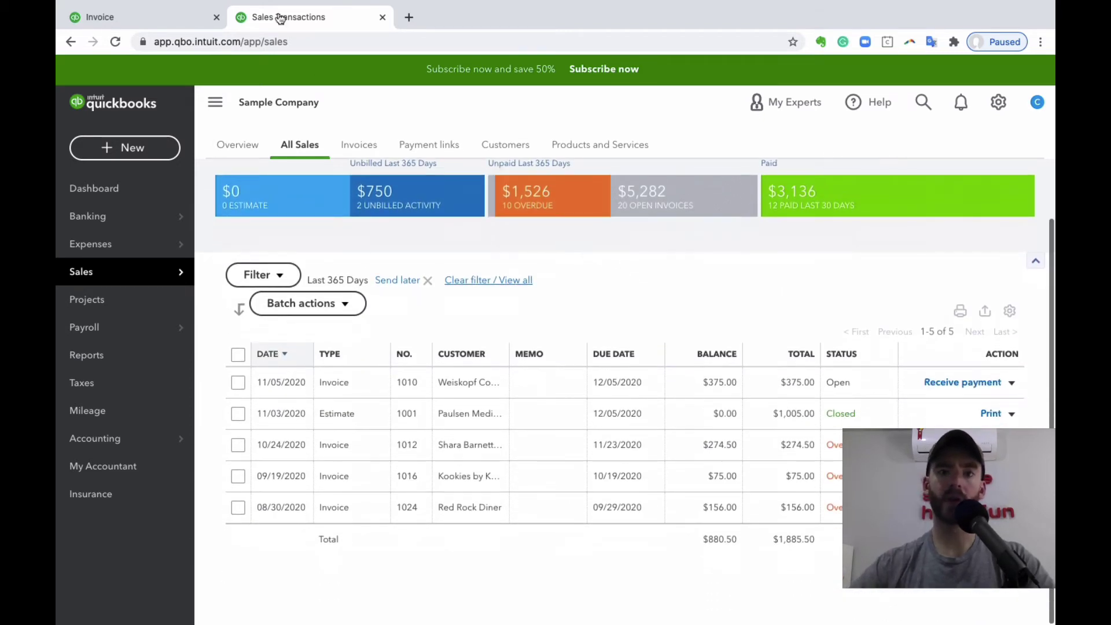
# Check the invoice's Send later option again, then select all filtered sales transactions and view the available batch actions
pyautogui.click(142, 17)
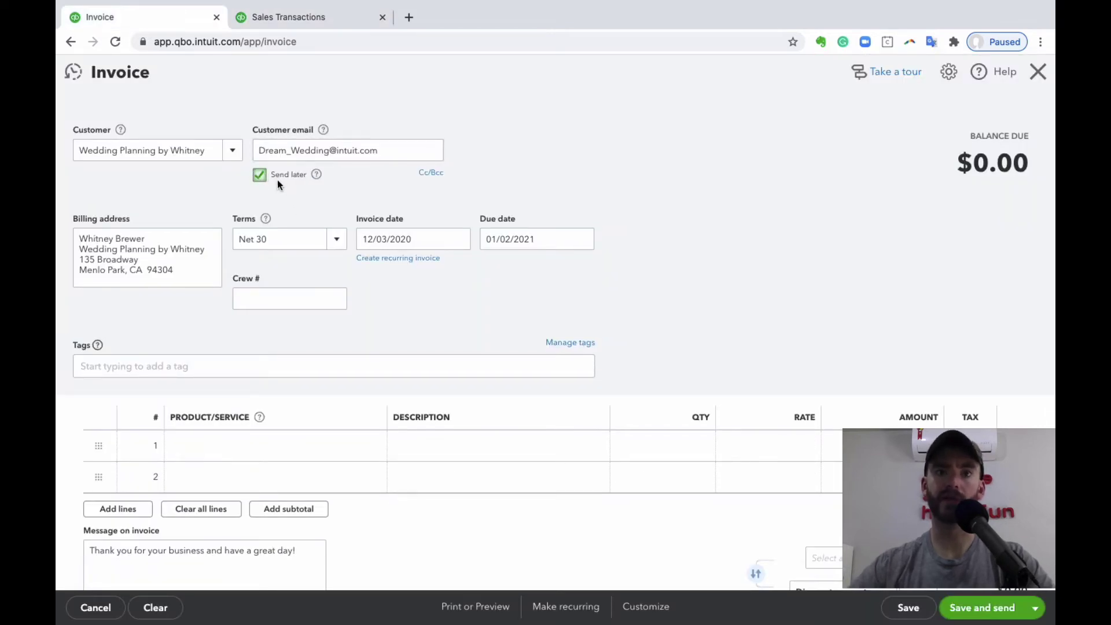
pyautogui.click(301, 17)
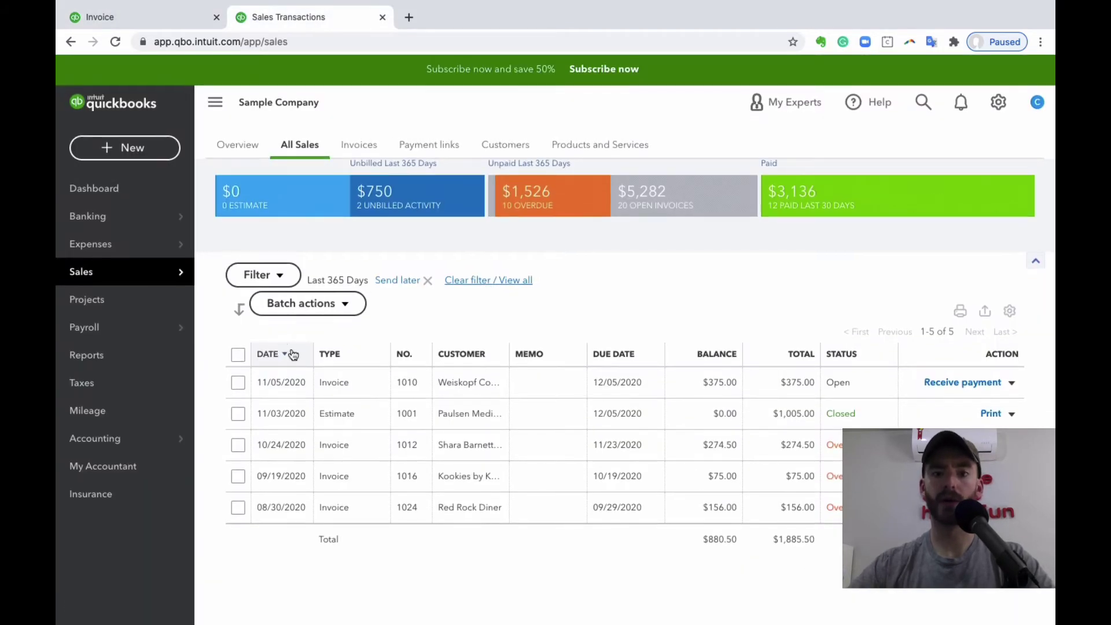
pyautogui.click(238, 354)
pyautogui.click(360, 303)
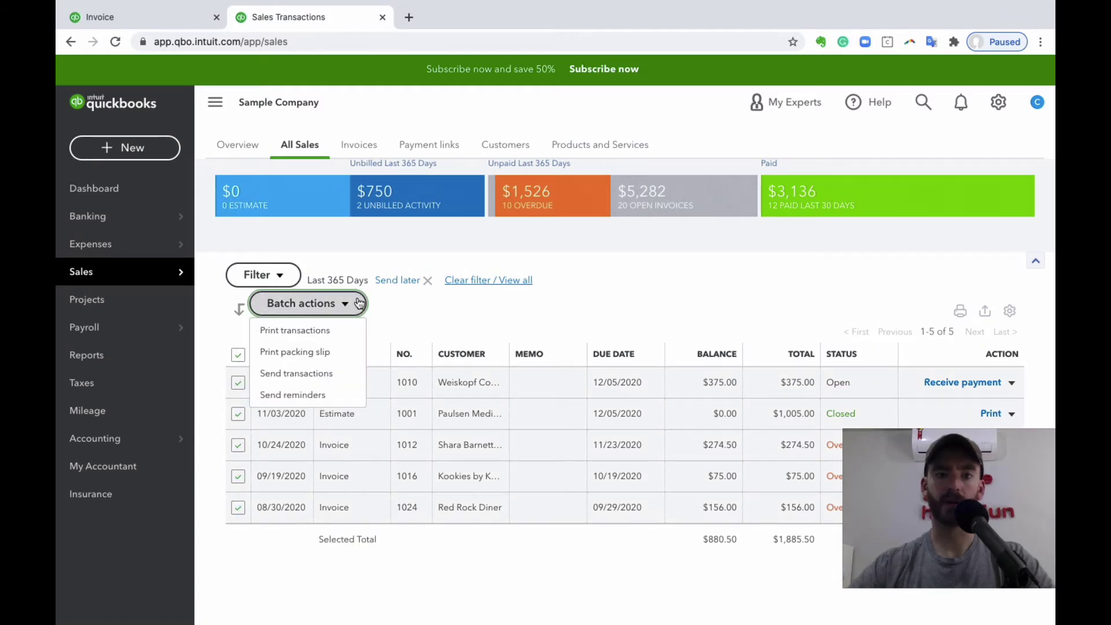
pyautogui.click(360, 303)
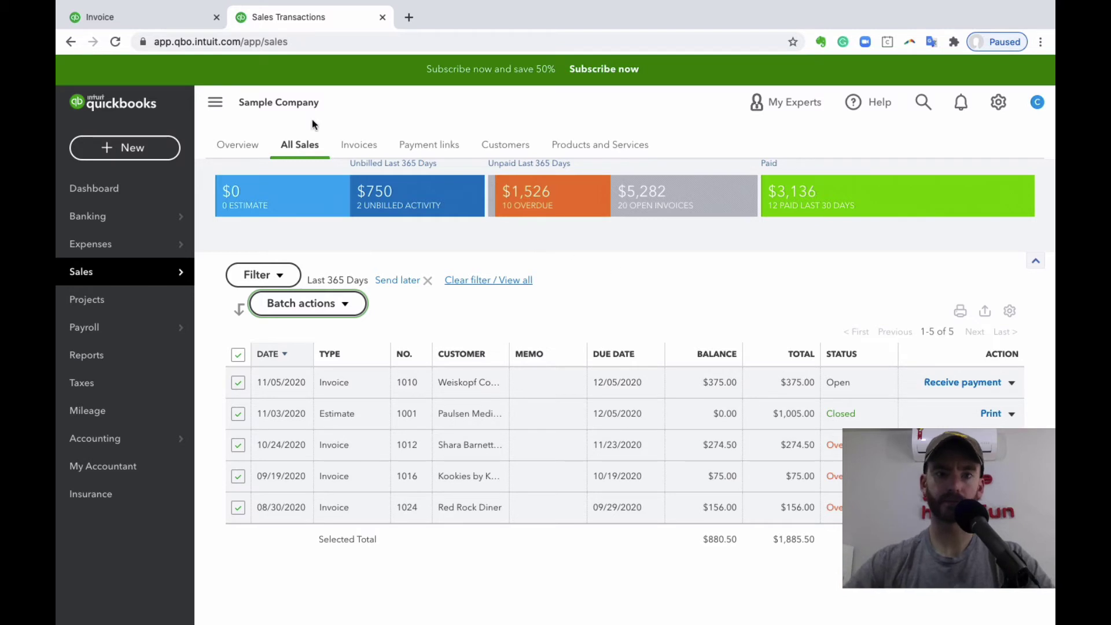
# Return to the invoice, clear its Send later option, and check the billing address and invoice date fields
pyautogui.click(133, 19)
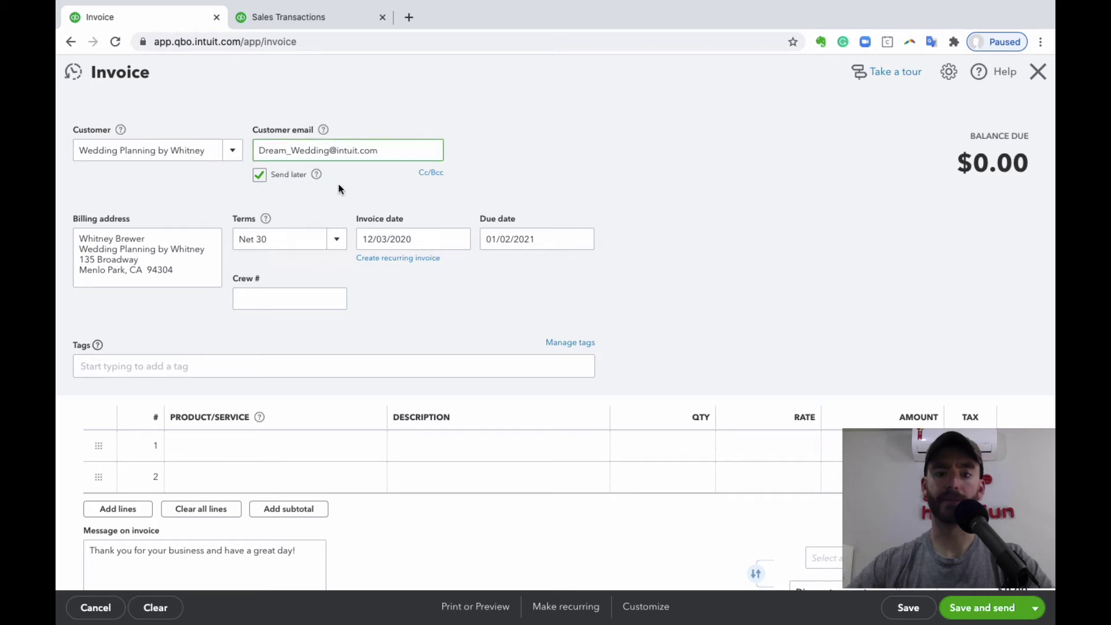
pyautogui.click(173, 270)
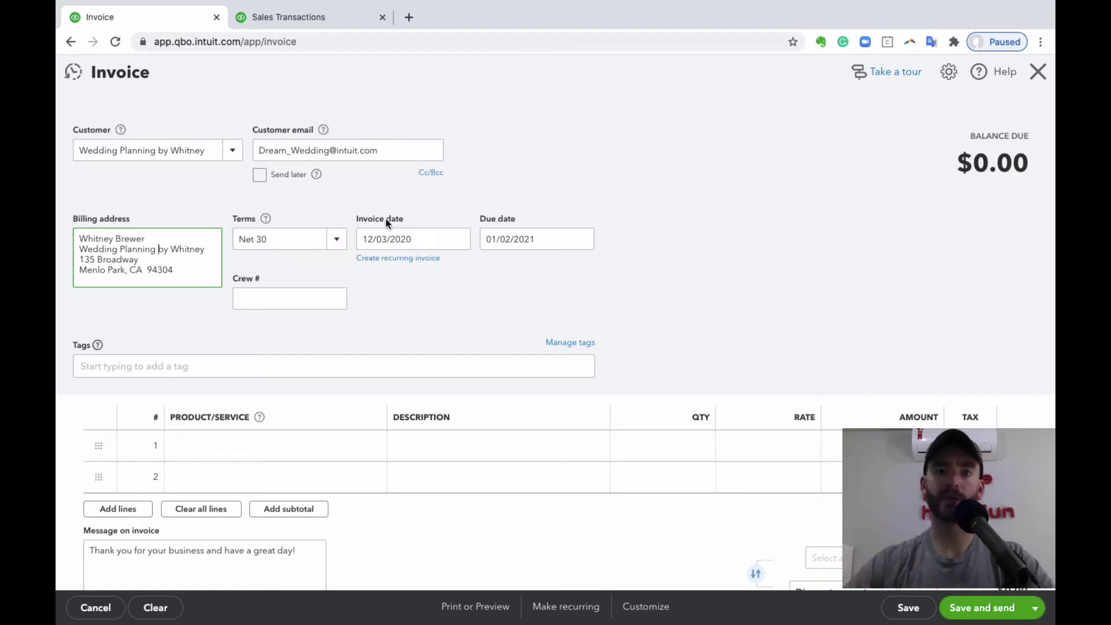
pyautogui.click(437, 245)
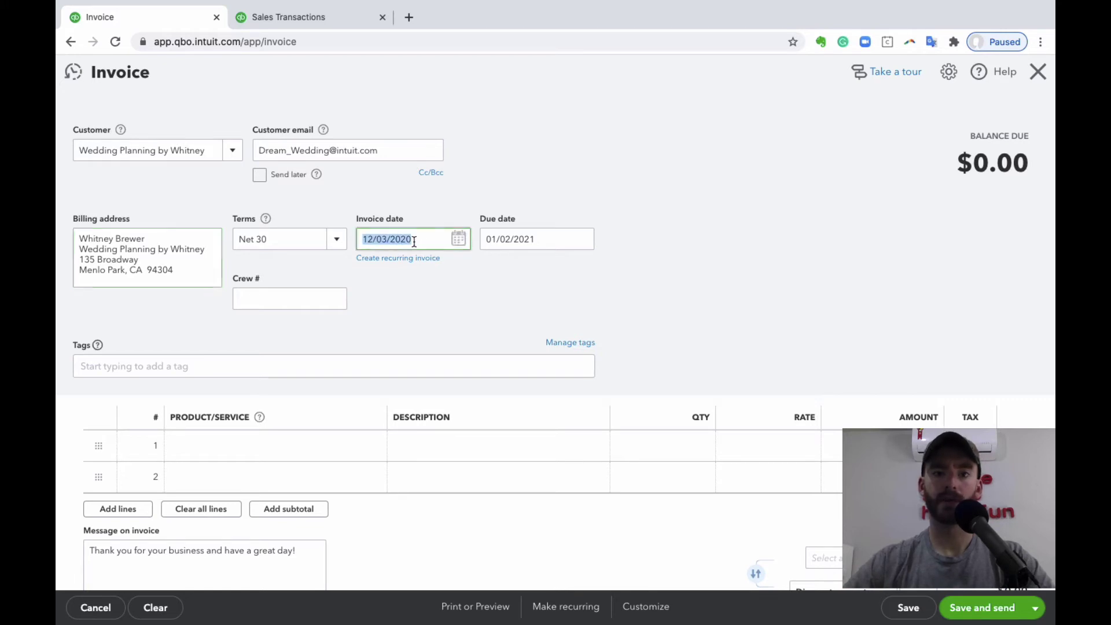
pyautogui.click(493, 215)
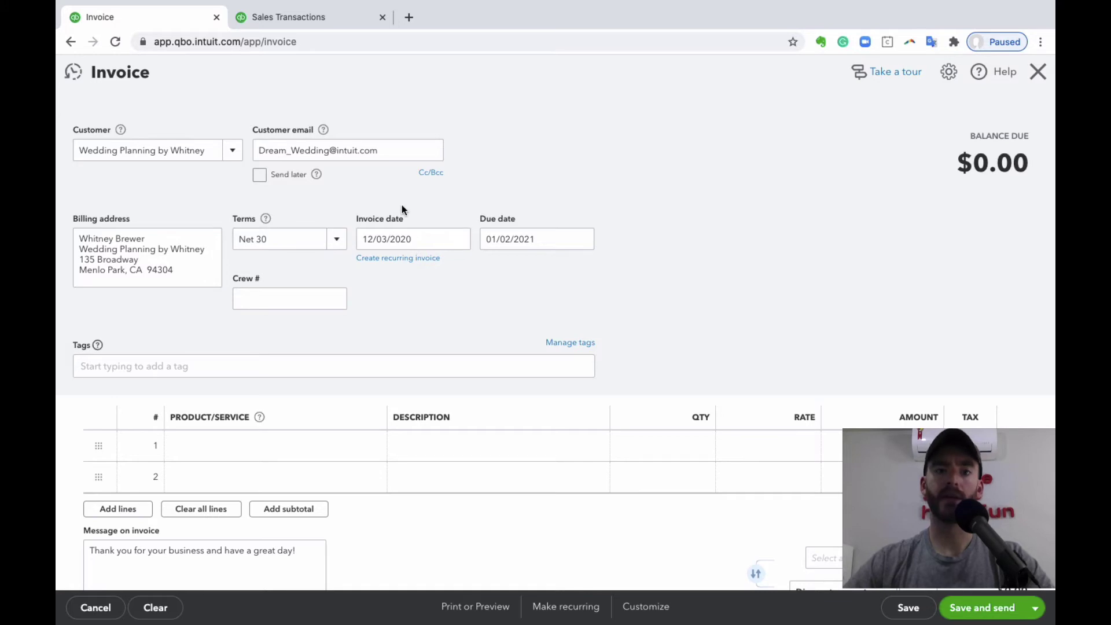
# Try Due on receipt as the invoice's payment terms, then set the terms back to Net 30
pyautogui.click(339, 242)
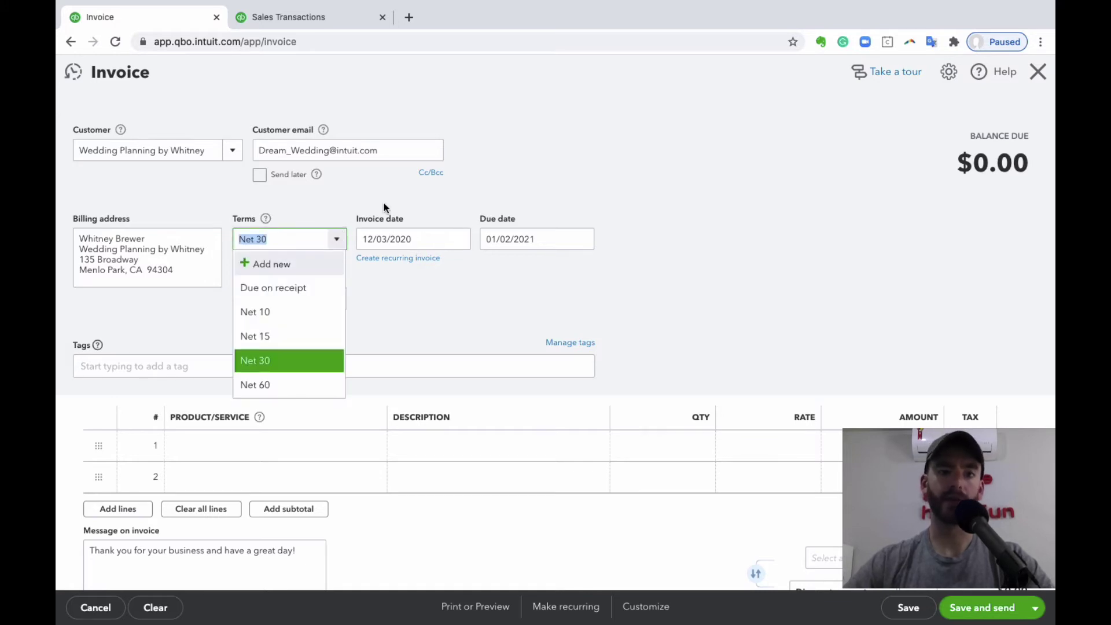
pyautogui.click(340, 242)
pyautogui.click(341, 243)
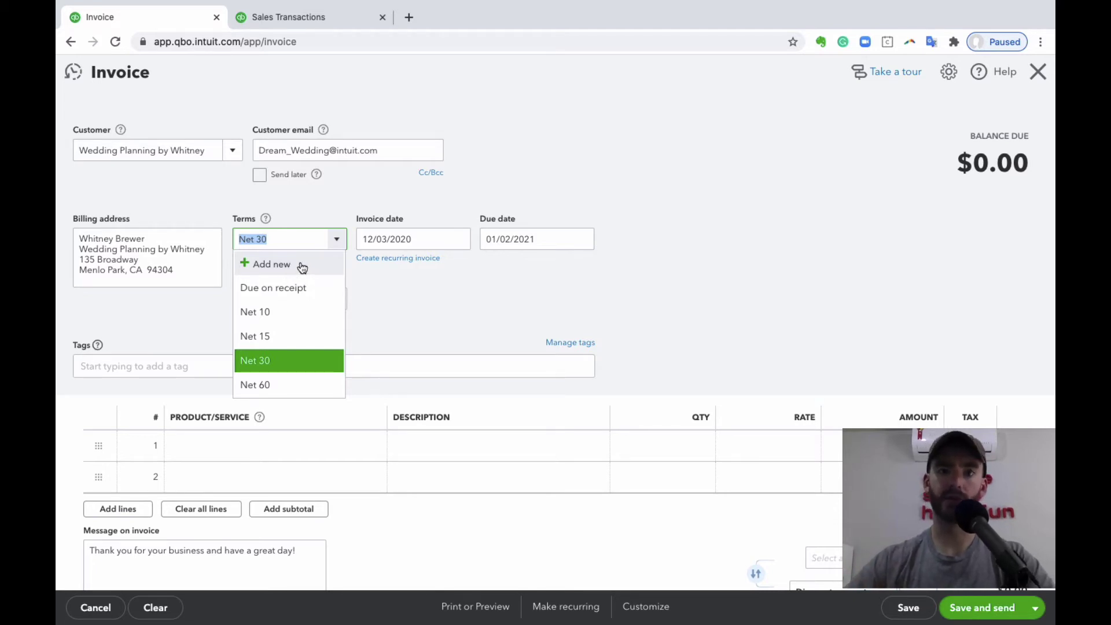
pyautogui.click(310, 288)
pyautogui.click(337, 242)
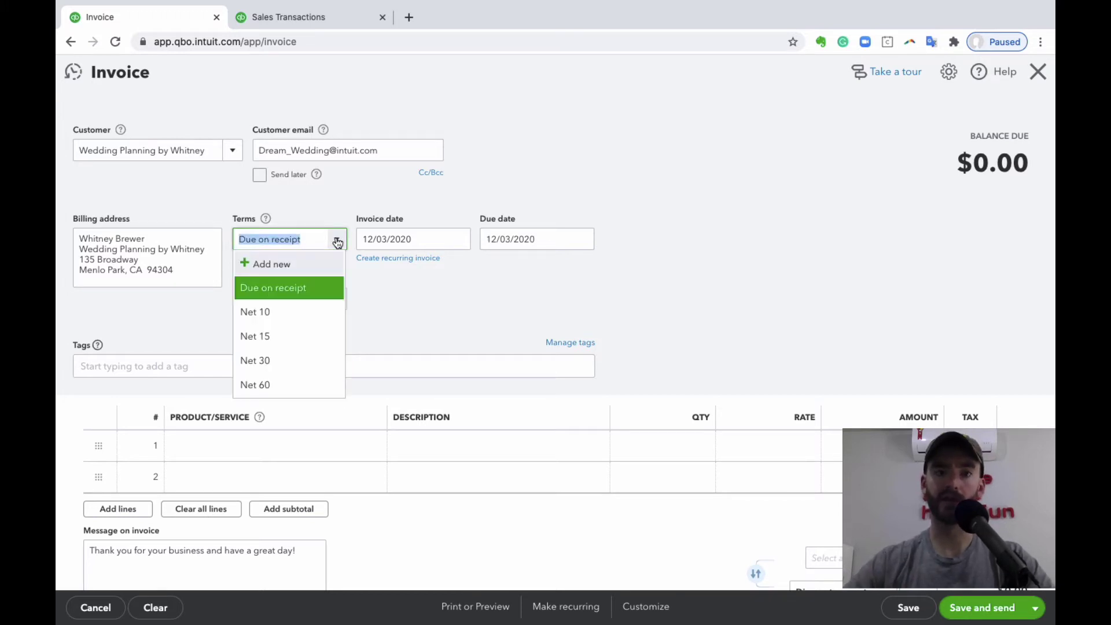
pyautogui.click(289, 361)
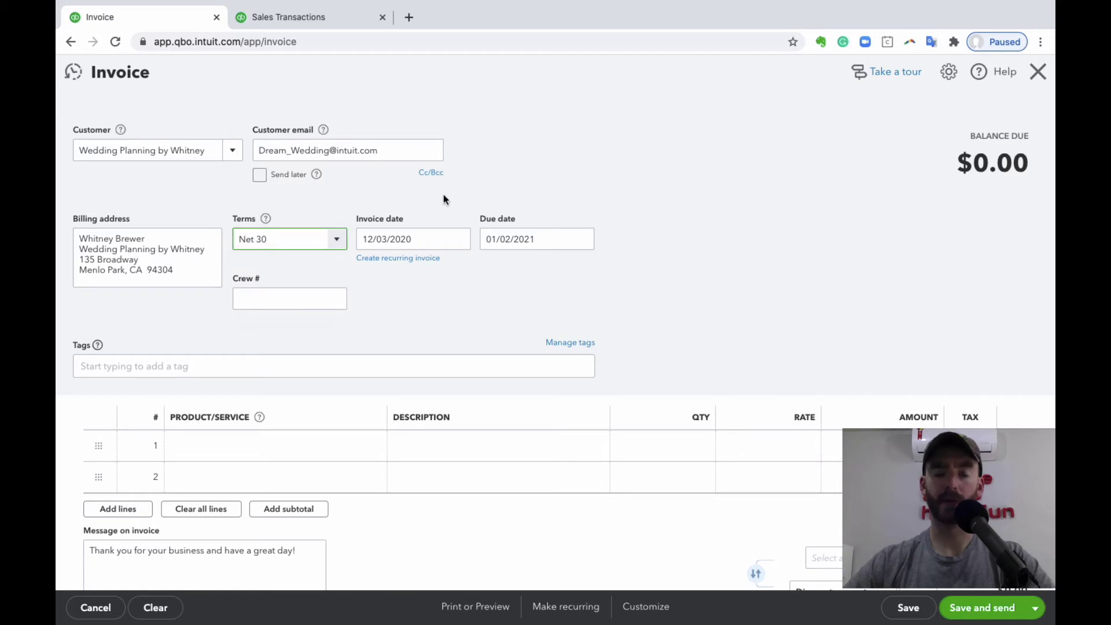
# Set the invoice date to 12/01/2020 and check the due date
pyautogui.click(458, 240)
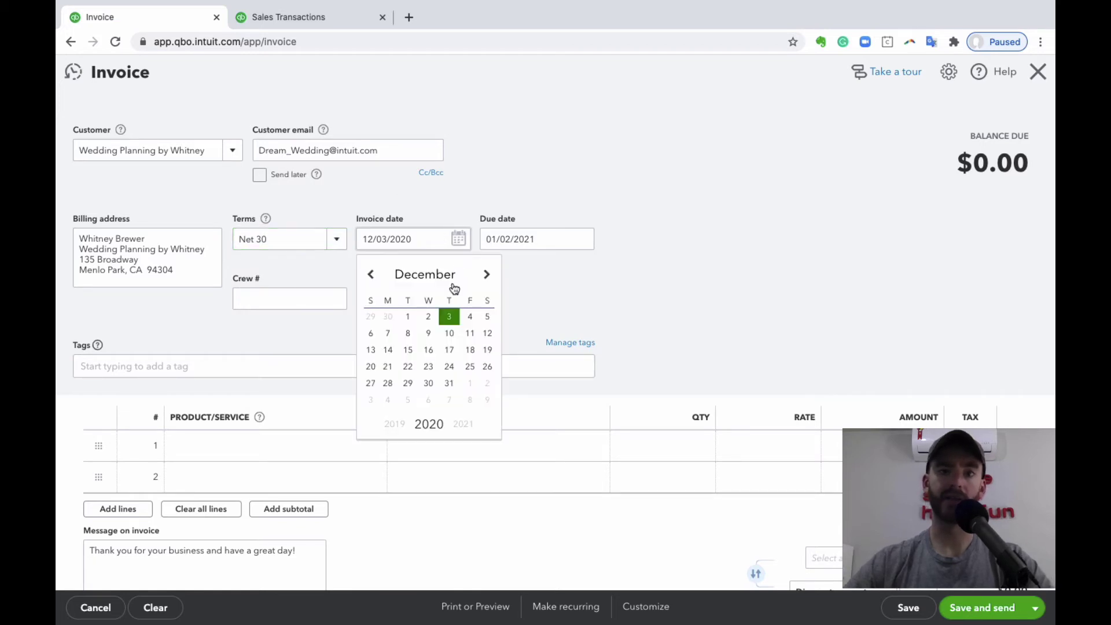
pyautogui.click(409, 317)
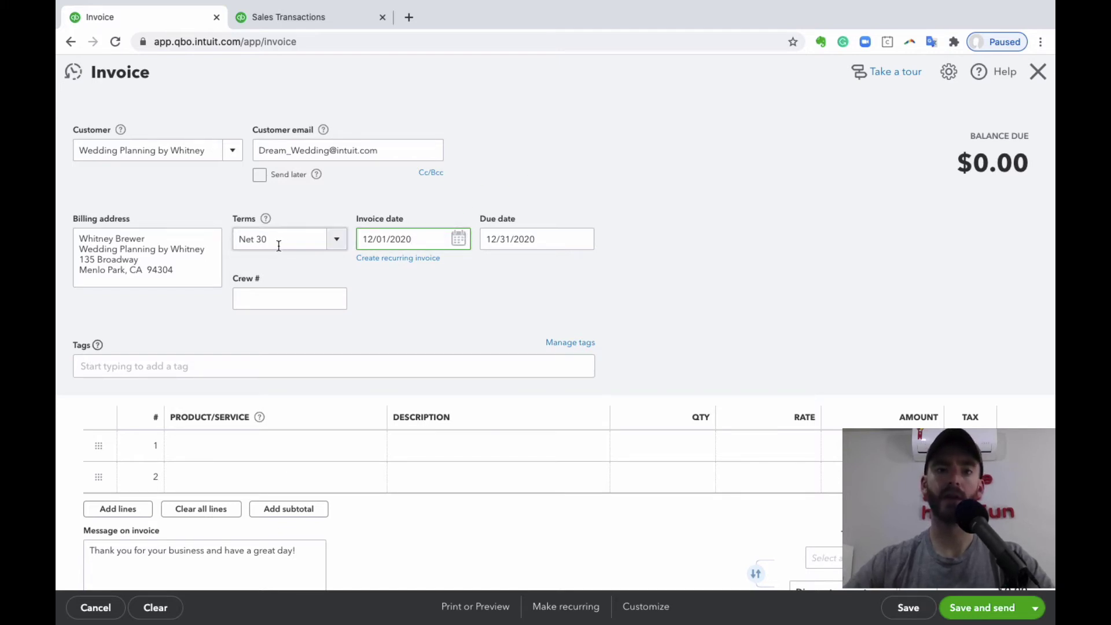
pyautogui.click(557, 241)
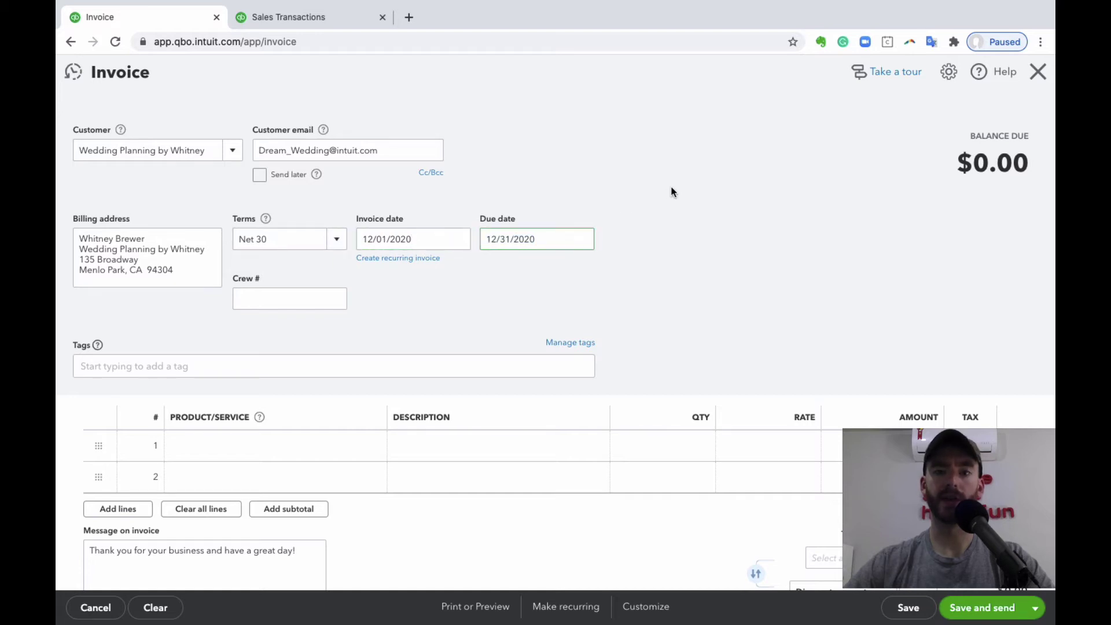
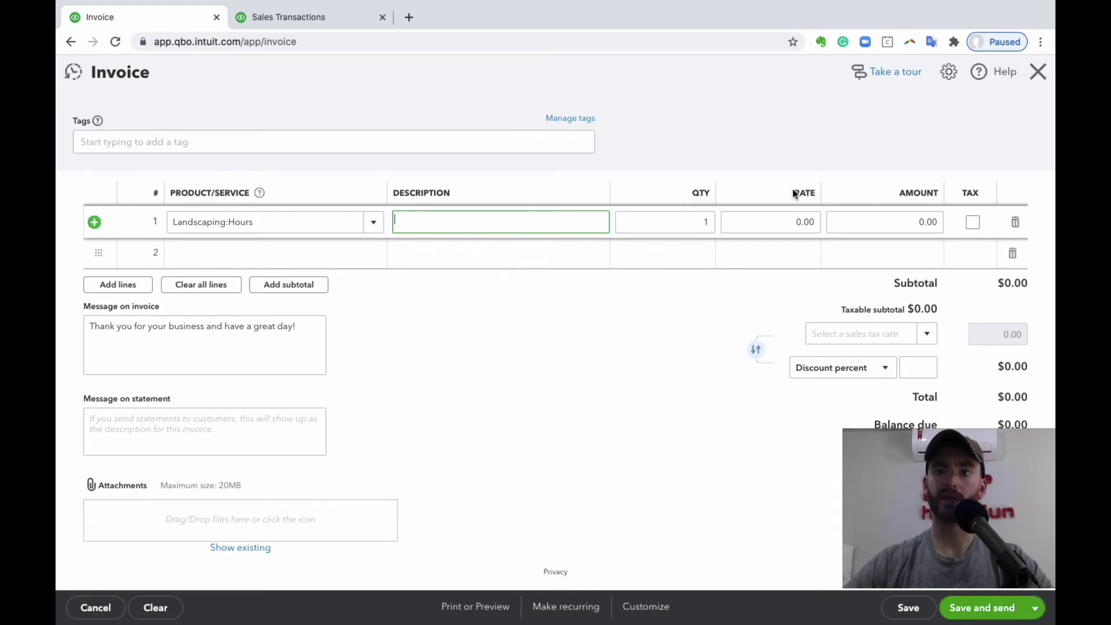
# Change the first line item's product to Lighting and set its rate to 50
pyautogui.click(793, 221)
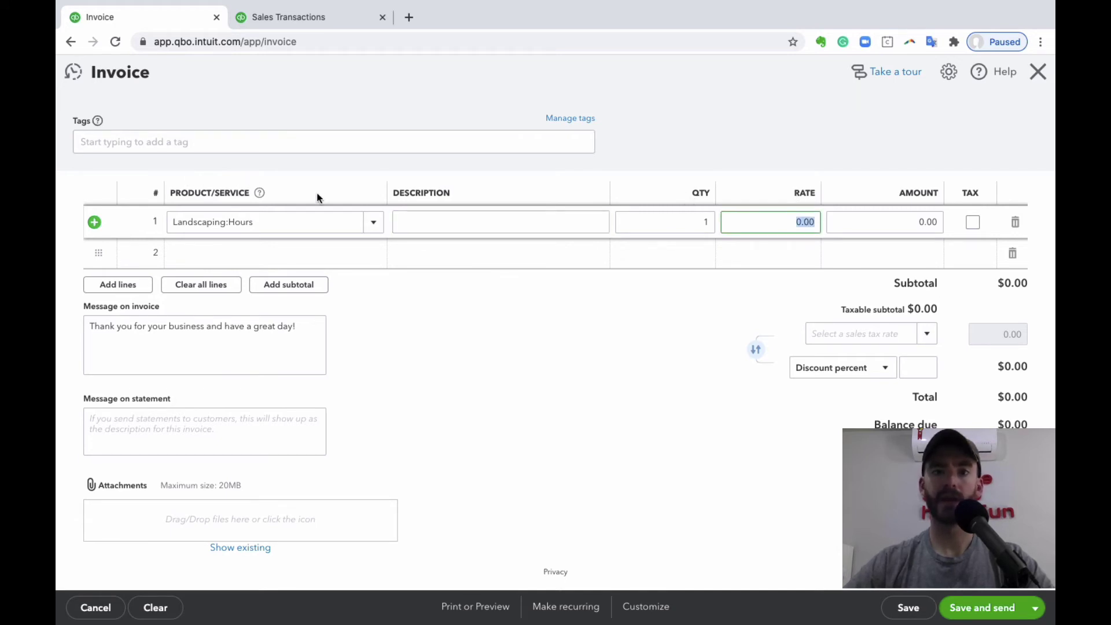
pyautogui.click(375, 222)
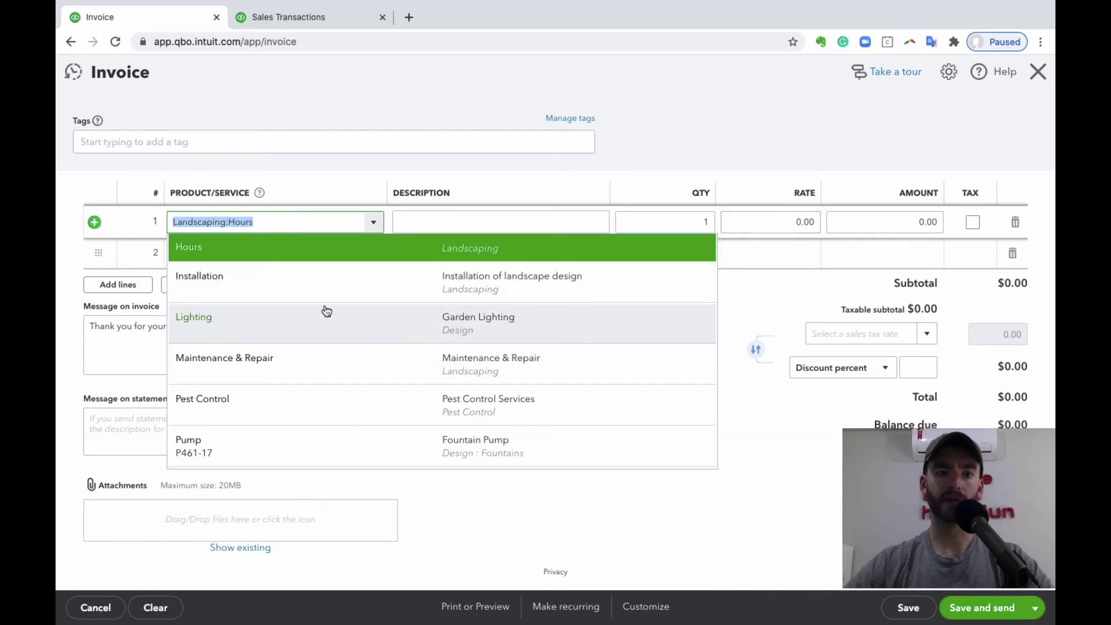
pyautogui.click(327, 312)
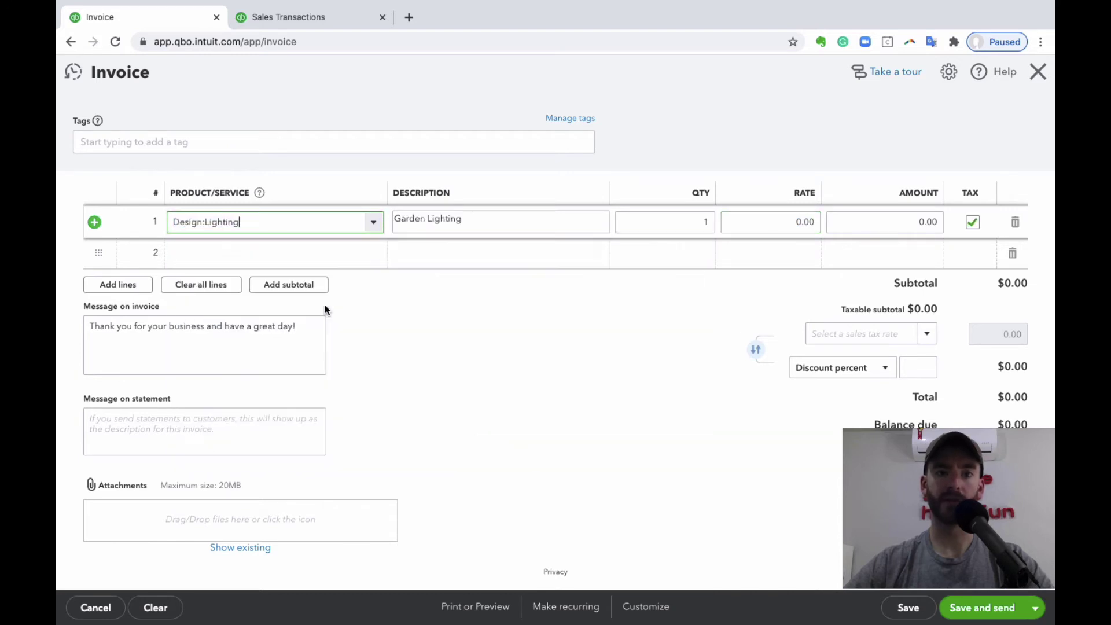
pyautogui.click(777, 214)
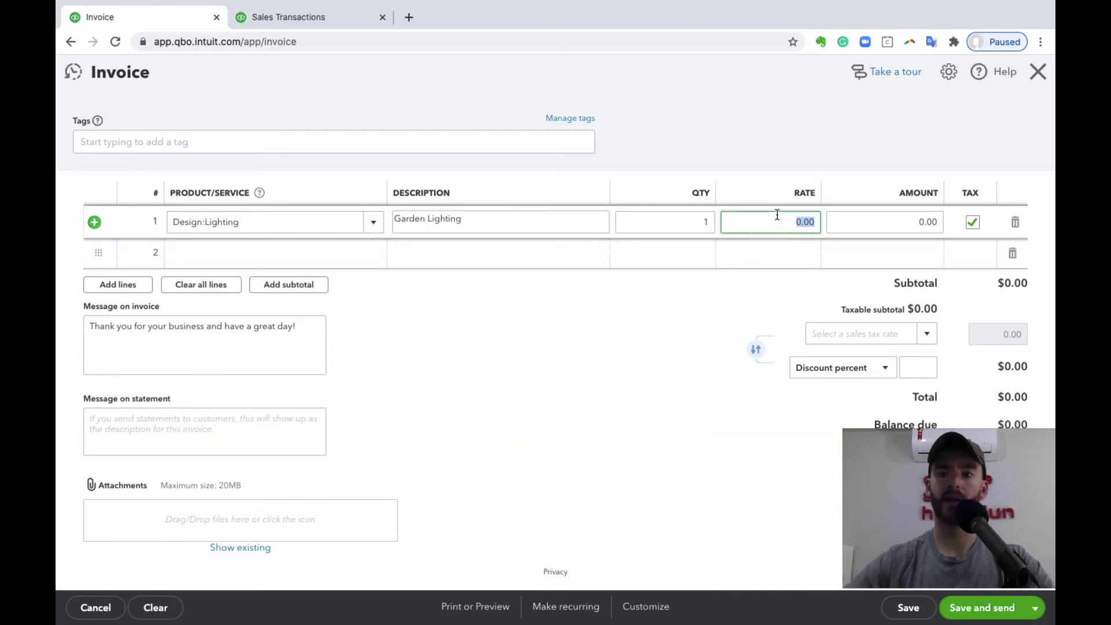
pyautogui.write('50')
pyautogui.press('Tab')
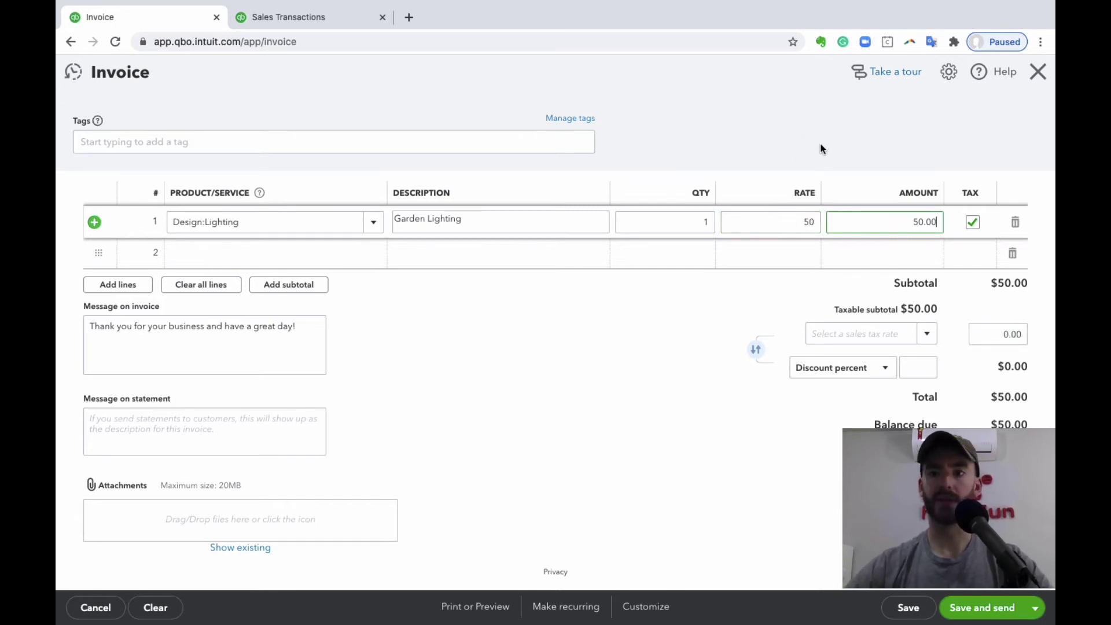
pyautogui.click(862, 165)
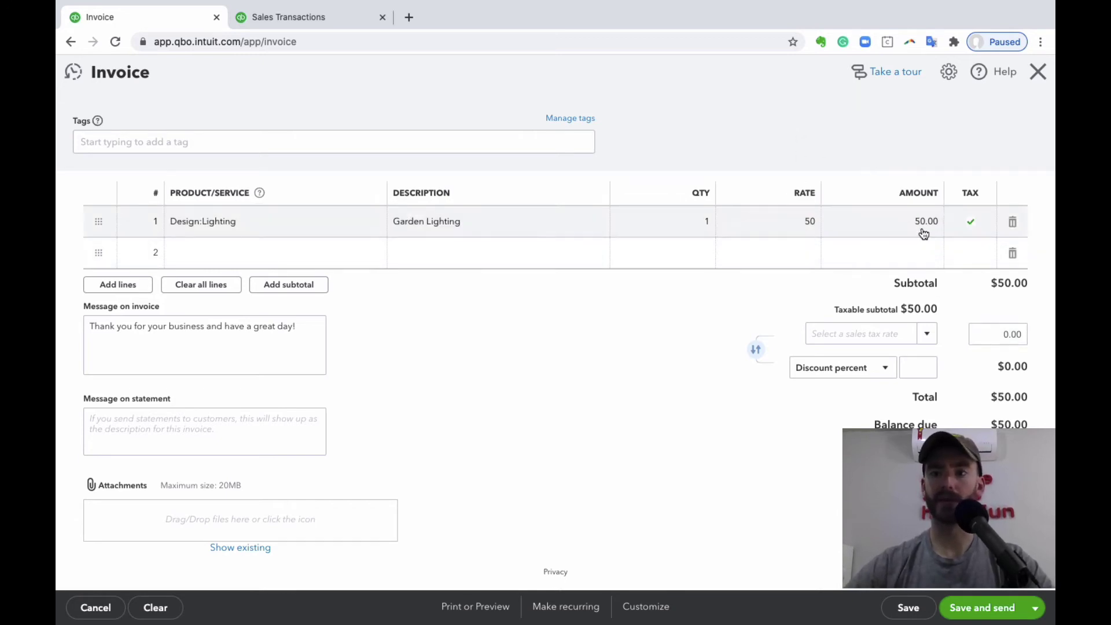
# Set the quantity of the first line item, Garden Lighting, to 2
pyautogui.click(680, 226)
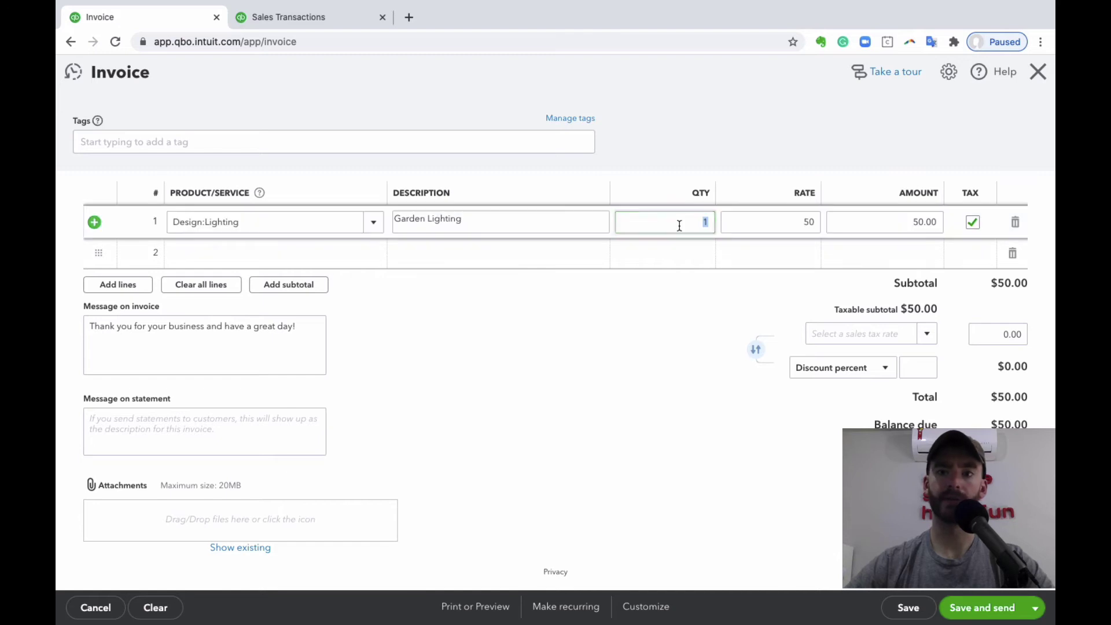
pyautogui.press('Tab')
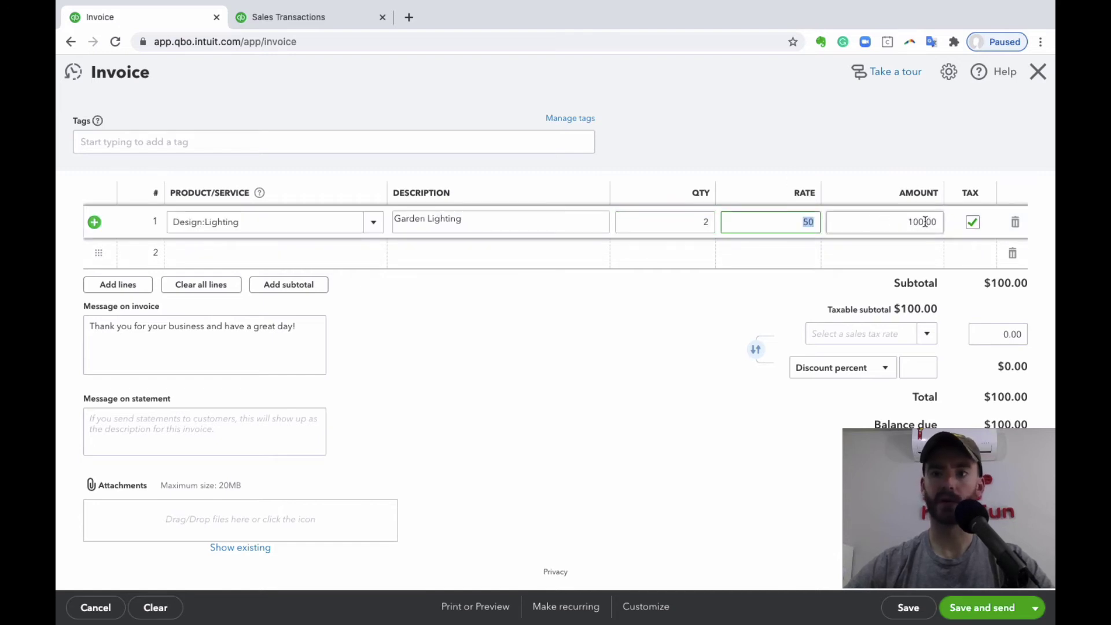
pyautogui.click(896, 138)
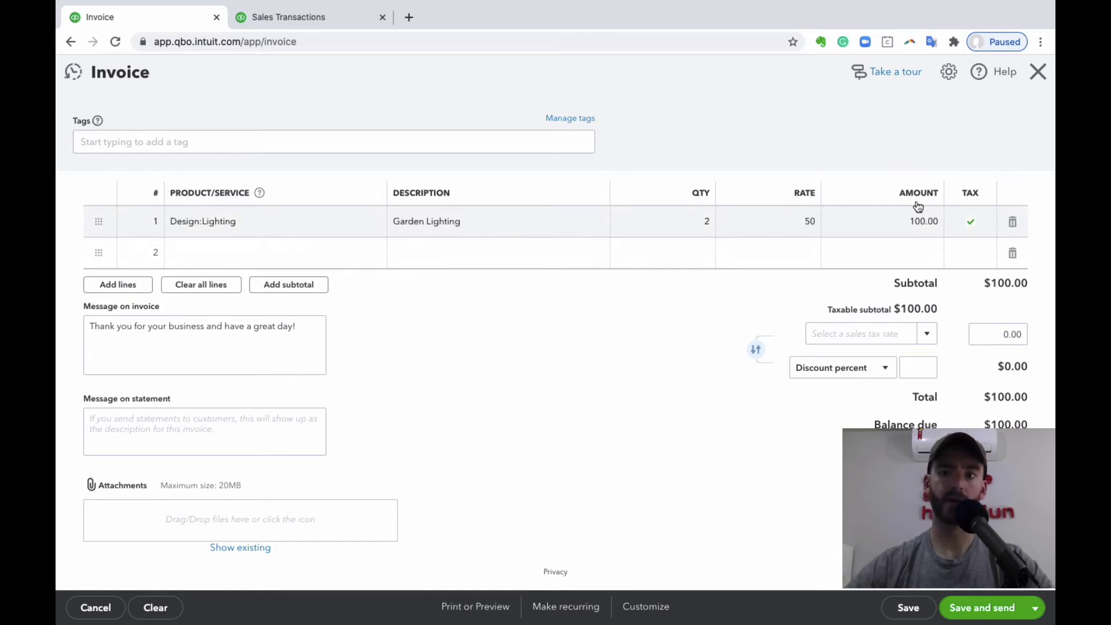
# Try the Garden Lighting line without sales tax, then mark it taxable again, looking through the product list in between
pyautogui.click(974, 224)
pyautogui.click(974, 223)
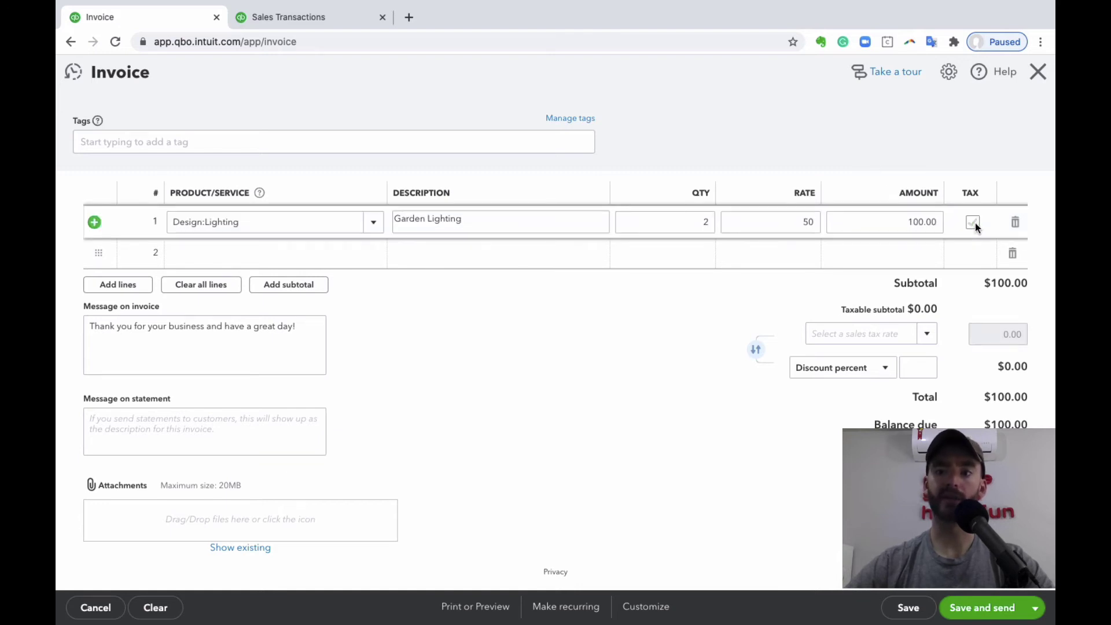
pyautogui.click(974, 223)
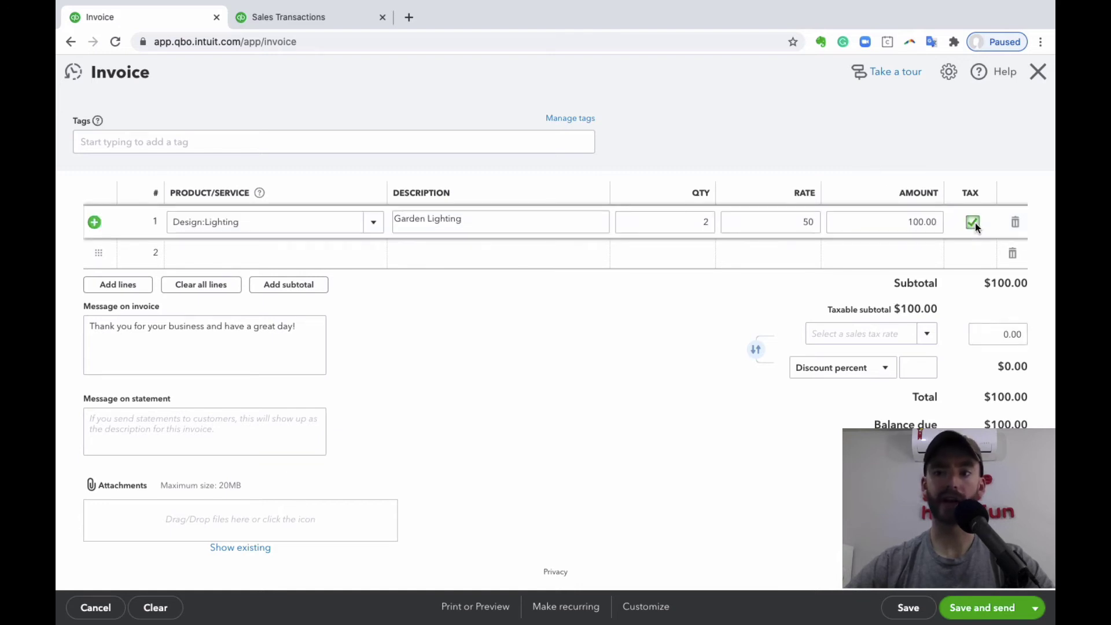
pyautogui.click(370, 222)
pyautogui.scroll(5, 393, 295)
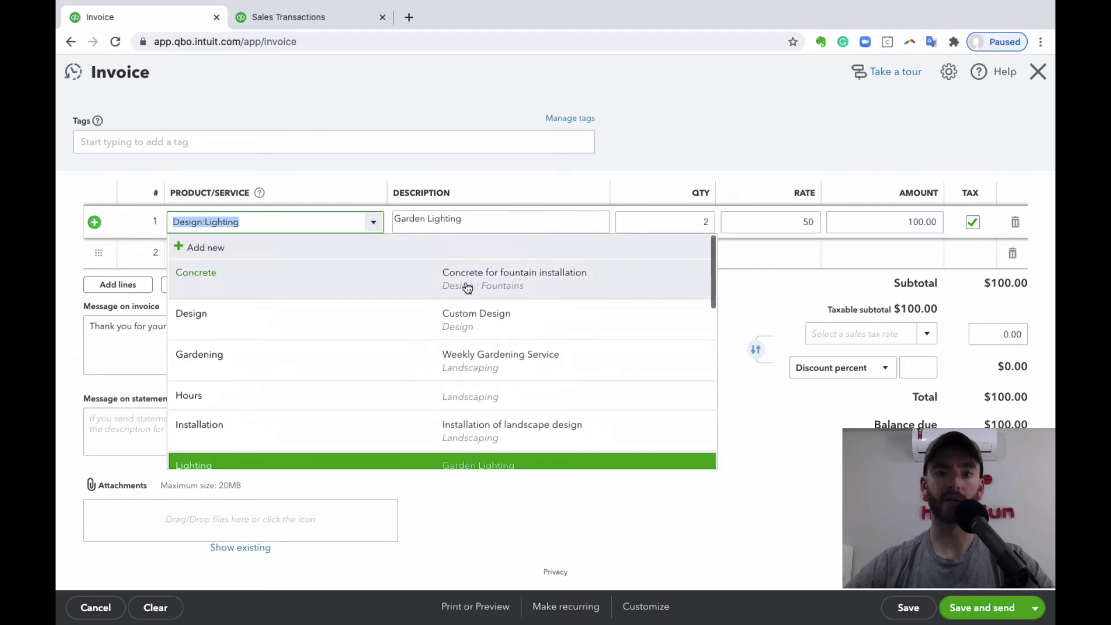
pyautogui.click(732, 148)
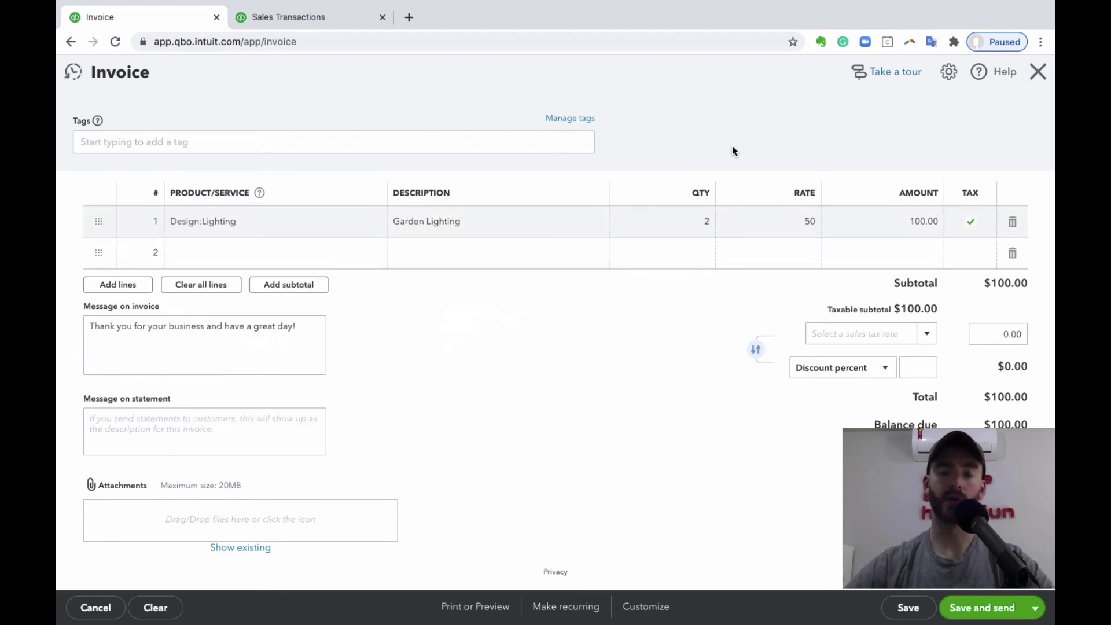
pyautogui.click(976, 225)
pyautogui.click(974, 224)
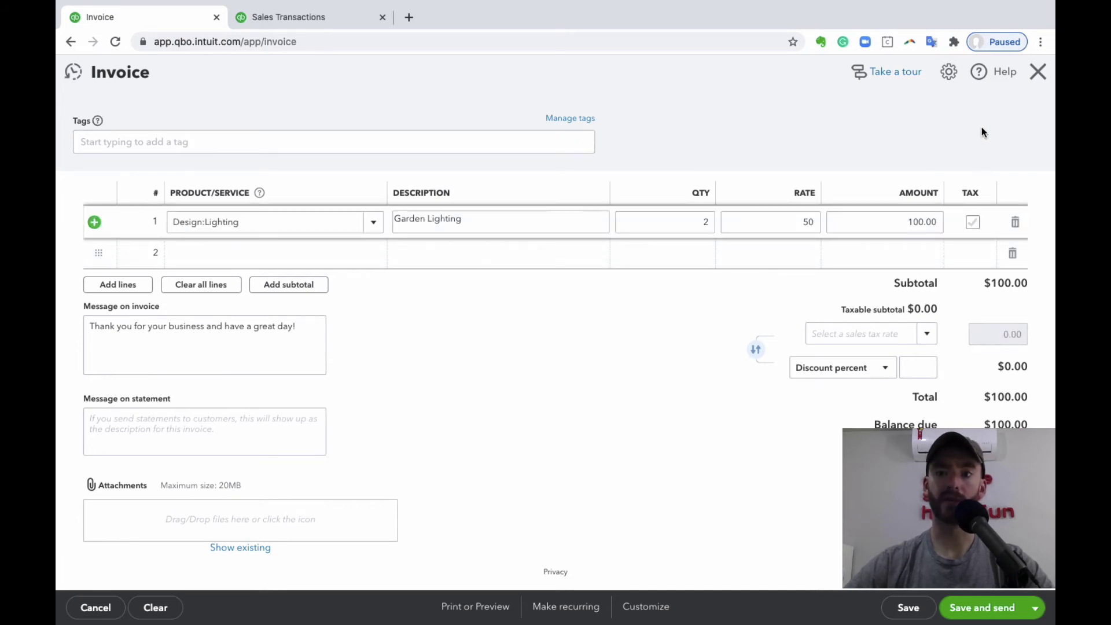
pyautogui.click(972, 222)
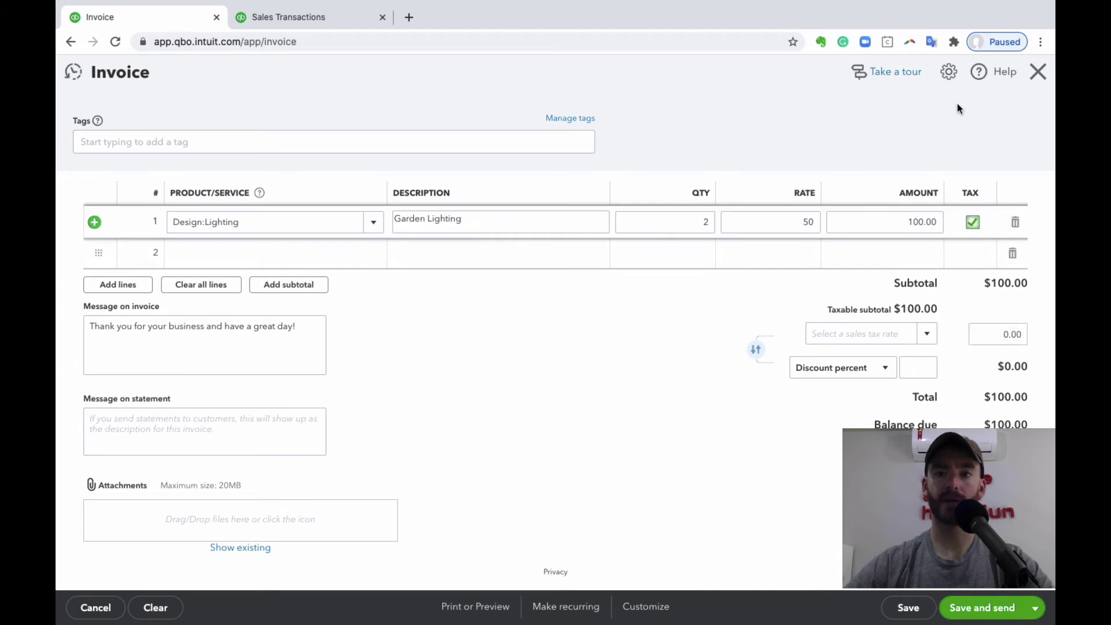
pyautogui.click(957, 104)
# Add Gardening with the description Weekly Gardening Service as the second line item and set its rate to 100
pyautogui.click(358, 260)
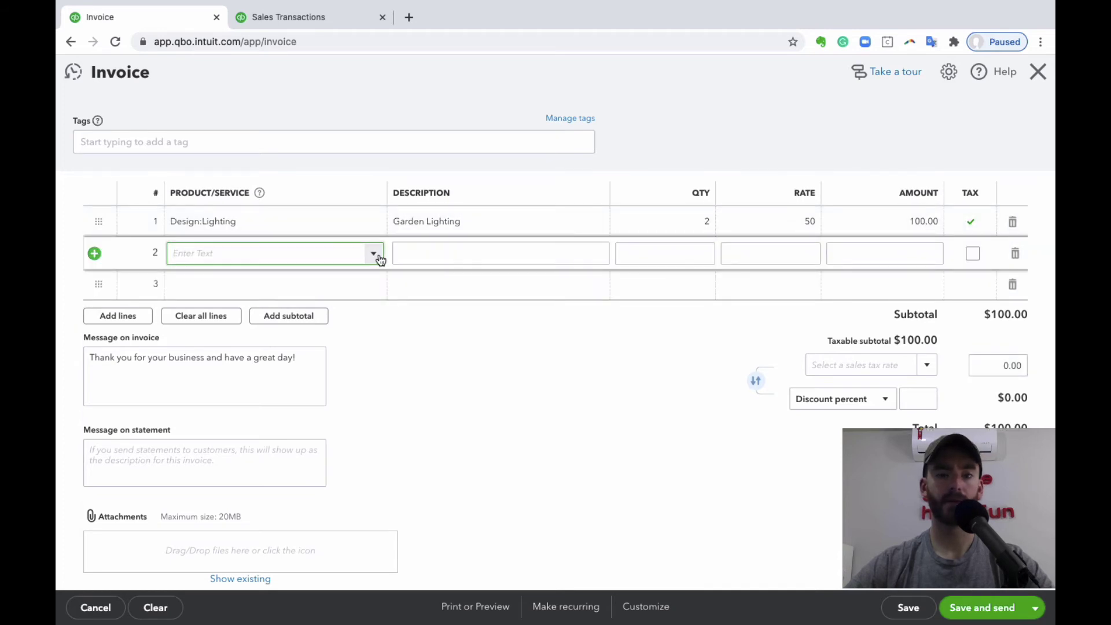
pyautogui.click(374, 254)
pyautogui.scroll(-1, 291, 354)
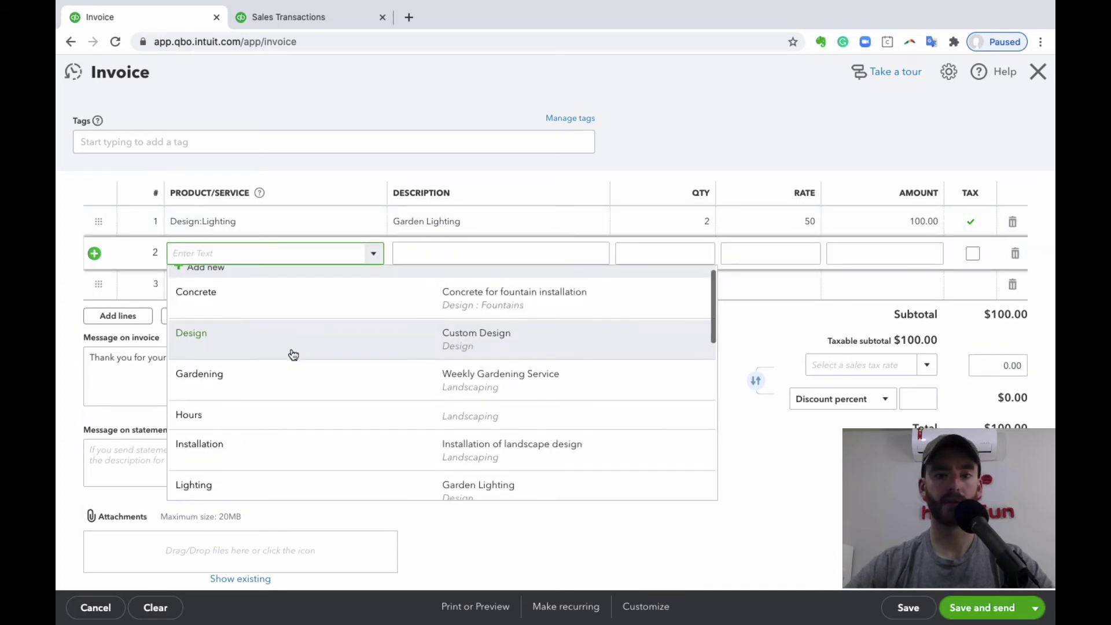
pyautogui.click(292, 386)
pyautogui.click(407, 254)
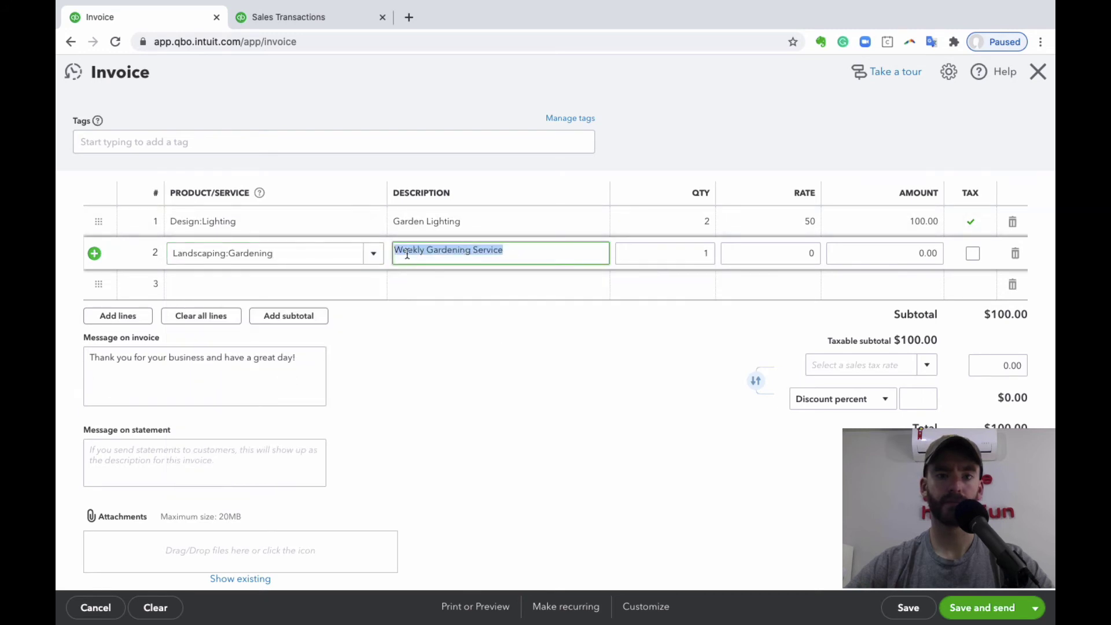
pyautogui.click(489, 253)
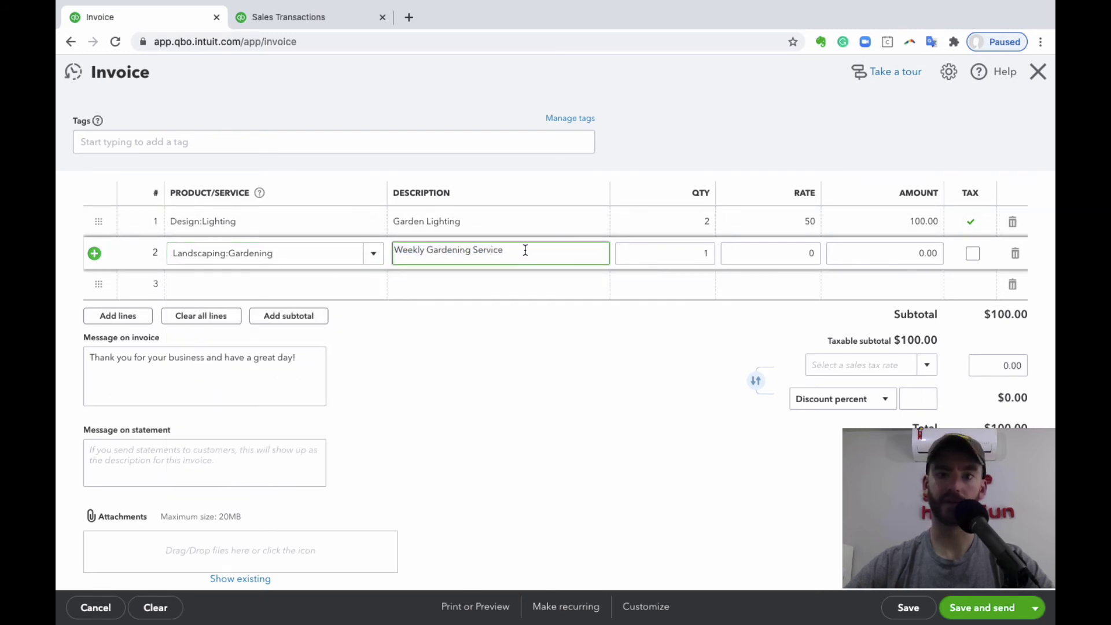
pyautogui.click(755, 255)
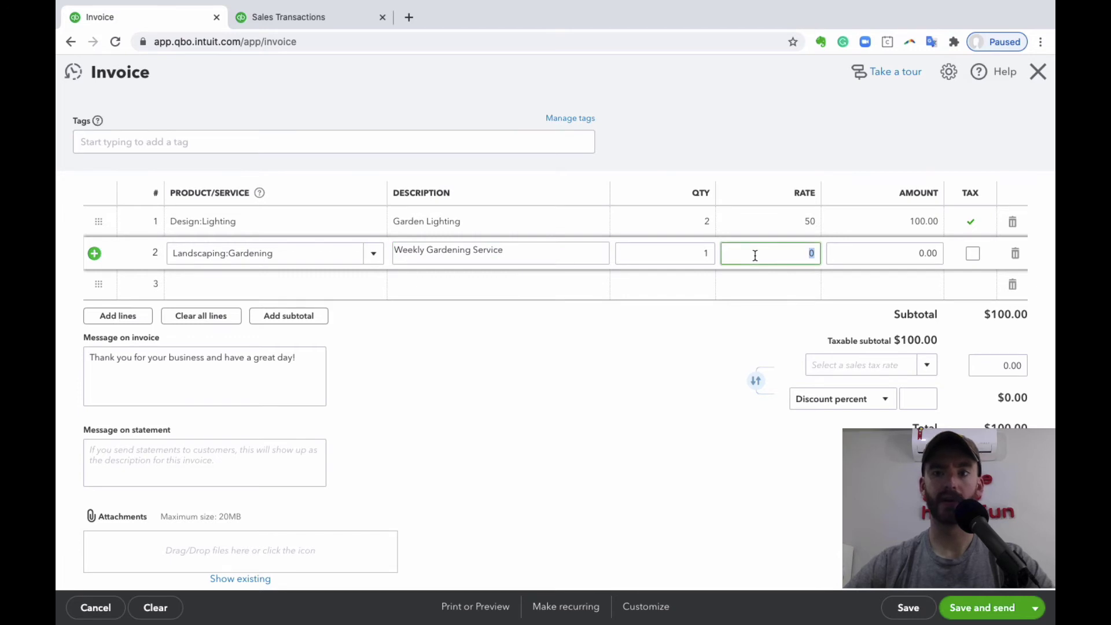
pyautogui.press('Tab')
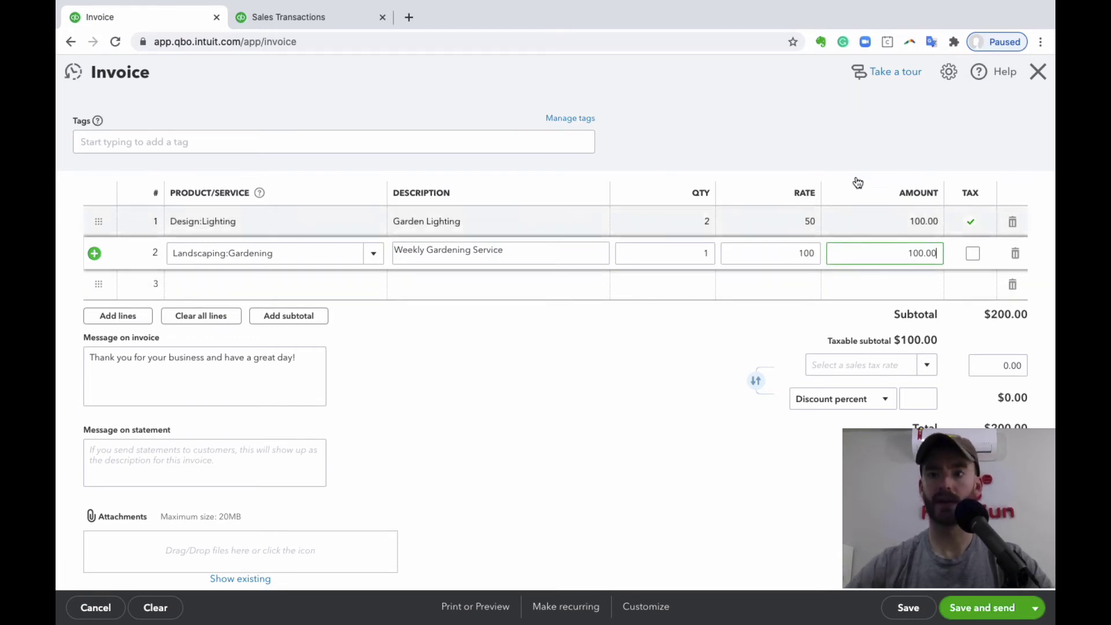
pyautogui.click(850, 156)
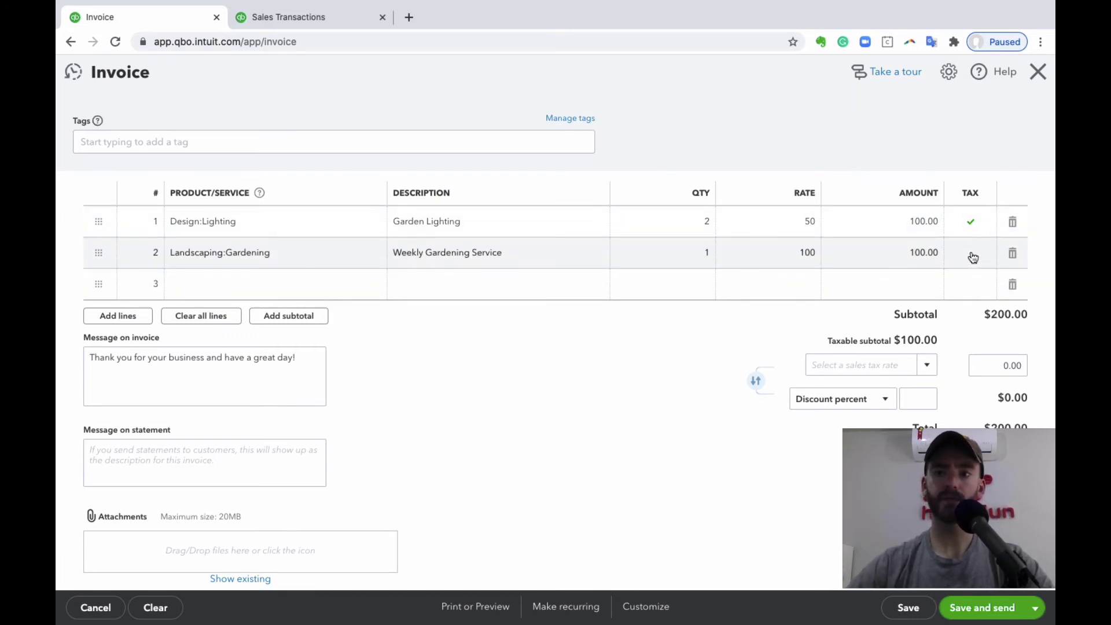
# Check the invoice's message to the customer and its empty statement message field
pyautogui.scroll(-1, 972, 257)
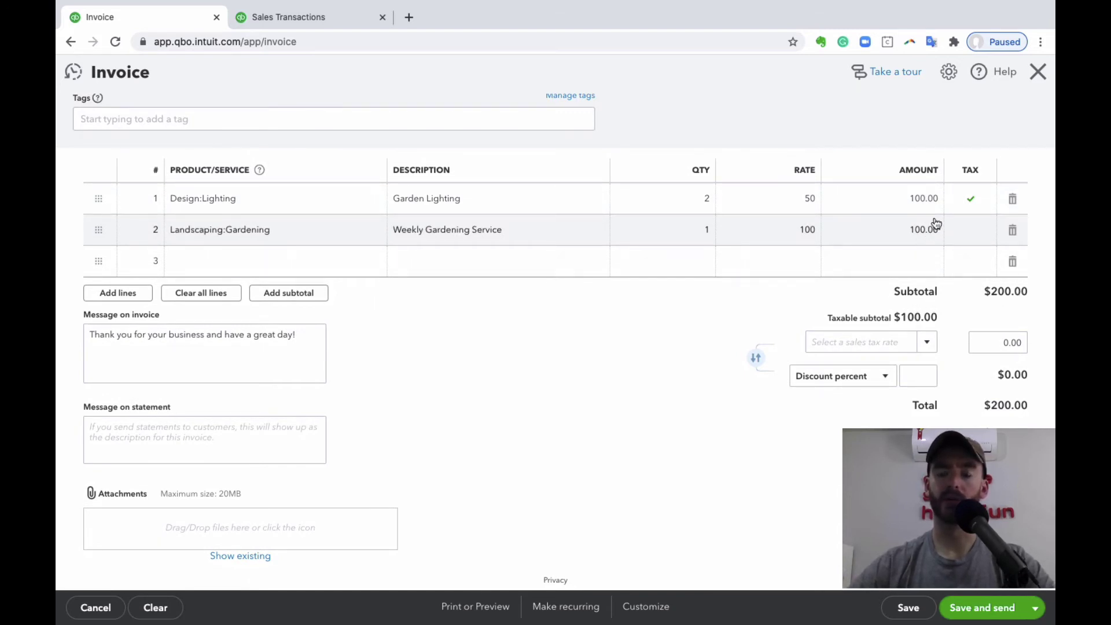
pyautogui.scroll(-1, 509, 347)
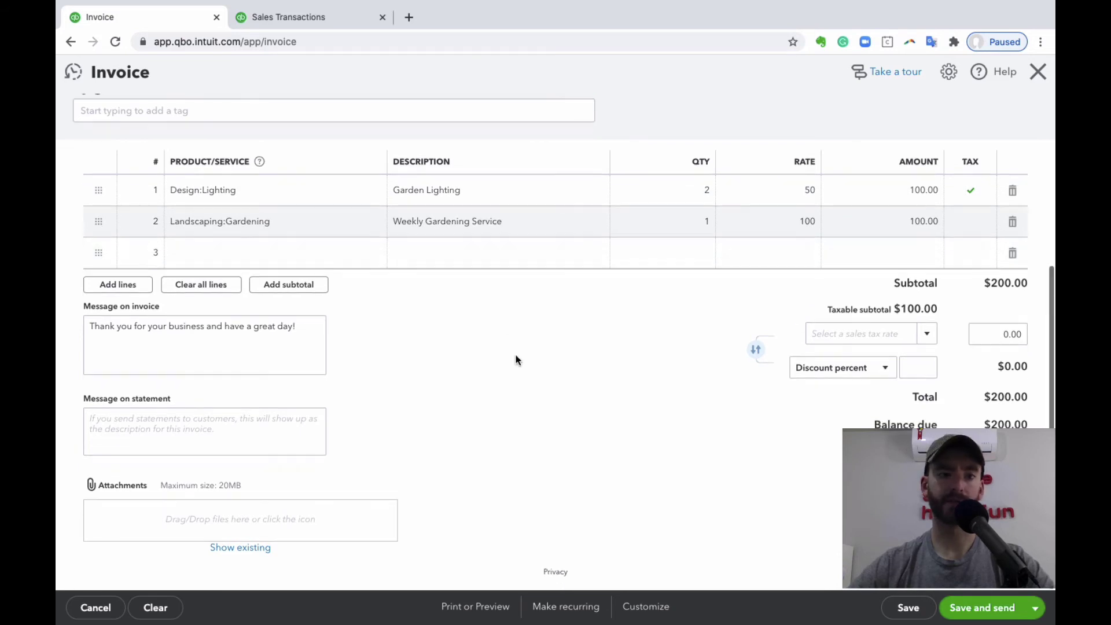
pyautogui.click(227, 318)
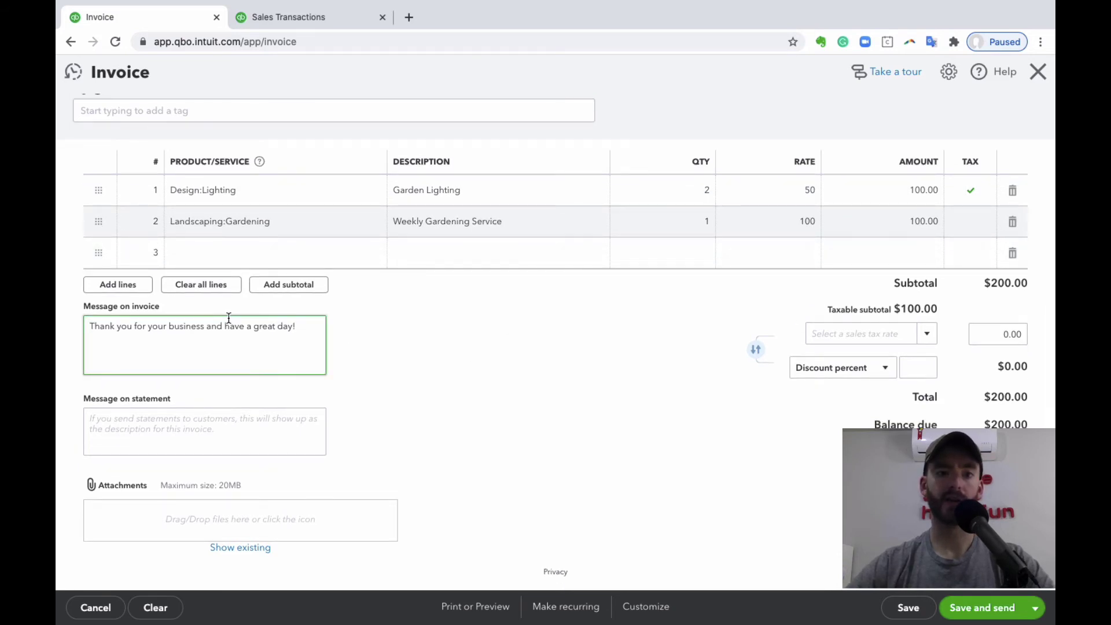
pyautogui.click(187, 420)
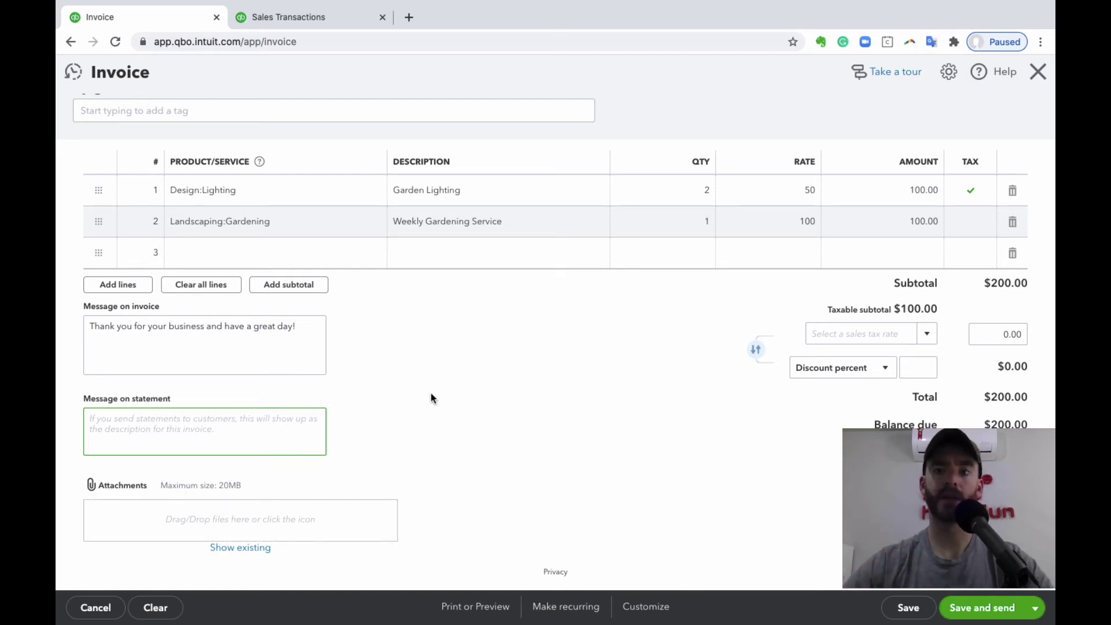
# Look at the available sales tax rates and the discount type choices without changing either
pyautogui.rightClick(612, 329)
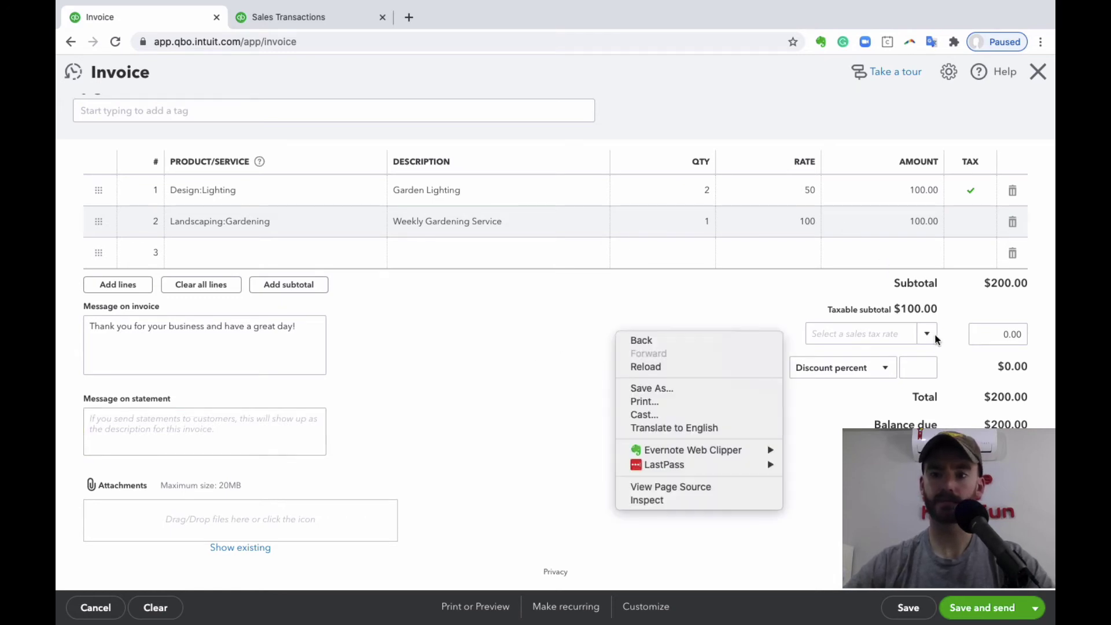
pyautogui.click(733, 286)
pyautogui.click(862, 333)
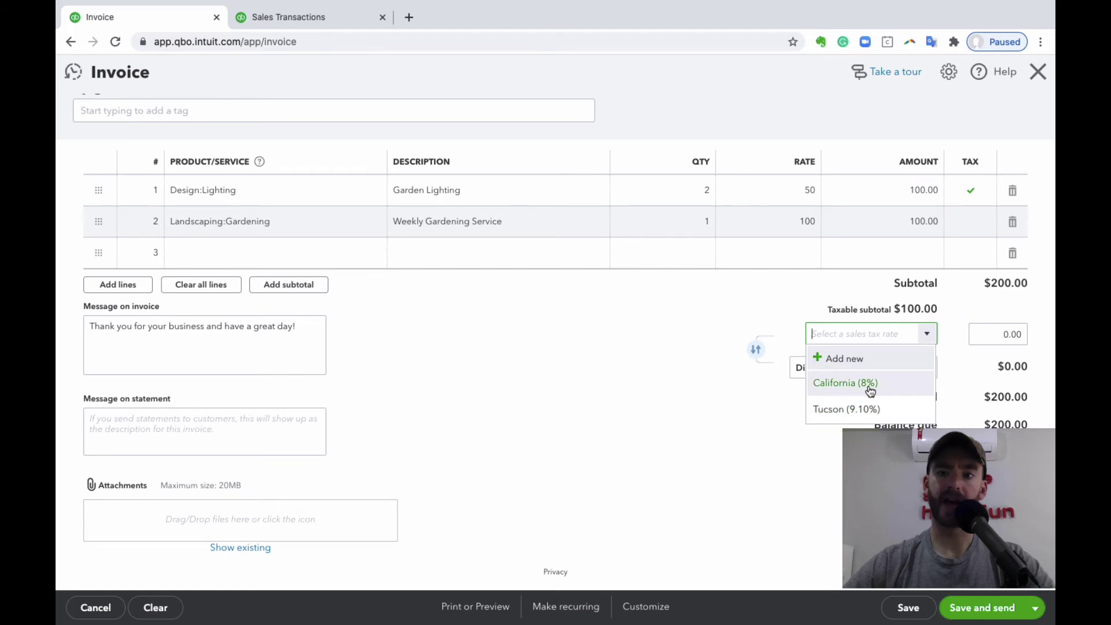
pyautogui.click(794, 302)
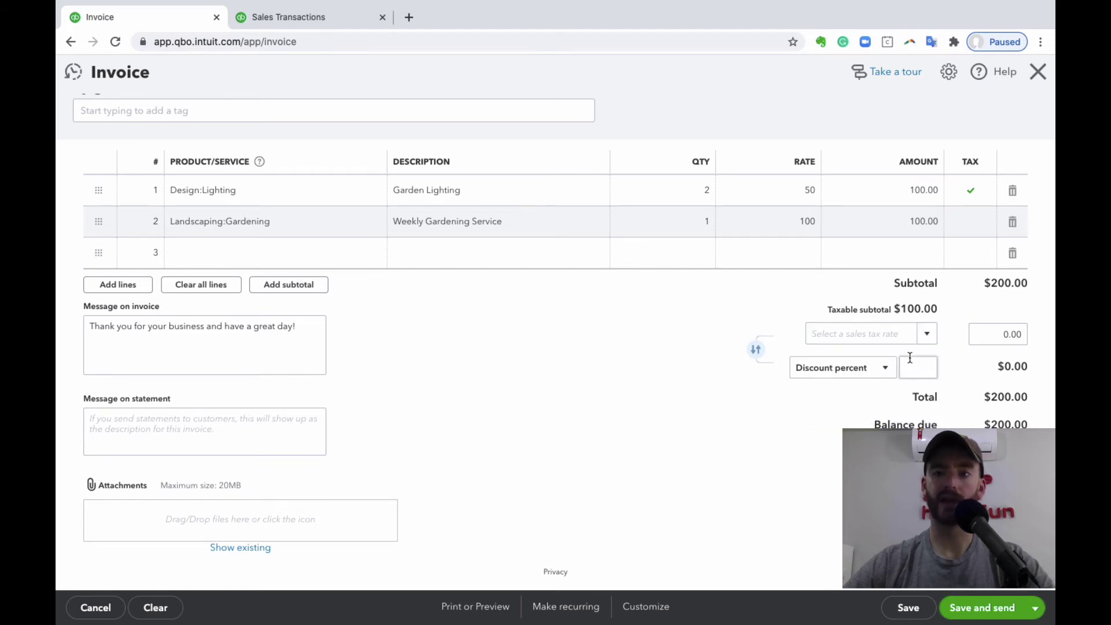
pyautogui.click(874, 366)
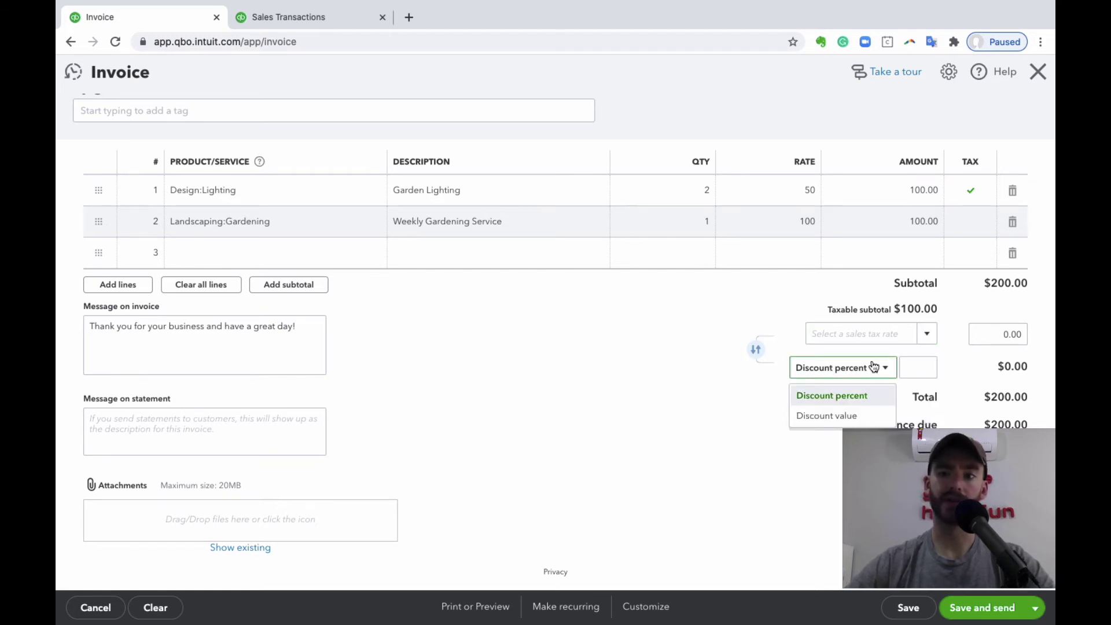
pyautogui.click(704, 424)
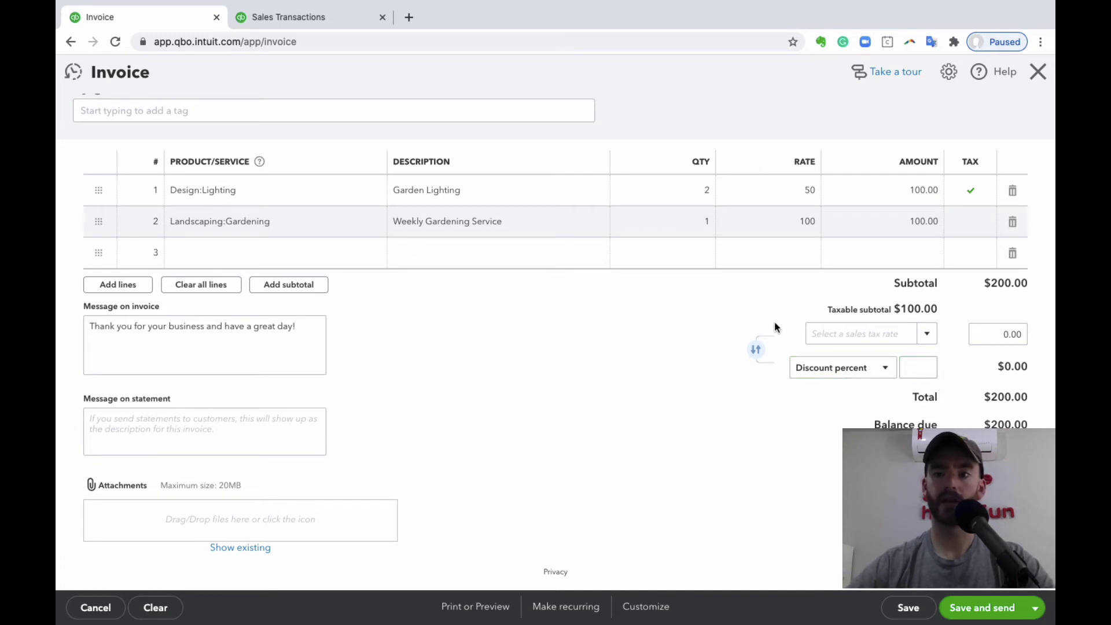
# Switch to the Sales Transactions page and open the Sales section of Account and Settings
pyautogui.click(284, 17)
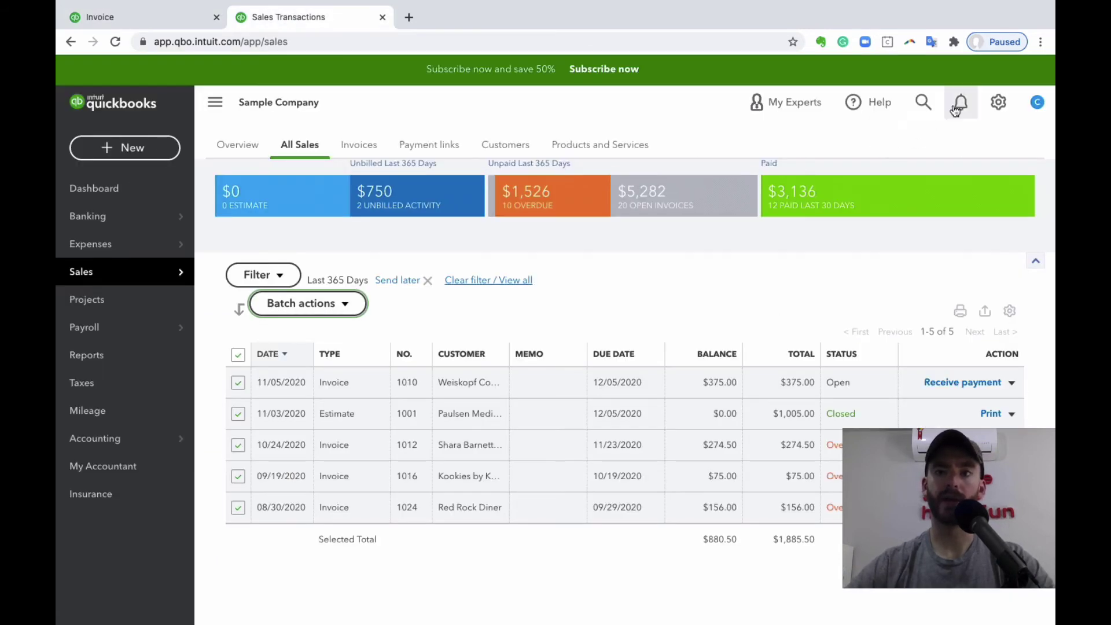
pyautogui.click(999, 105)
pyautogui.click(445, 188)
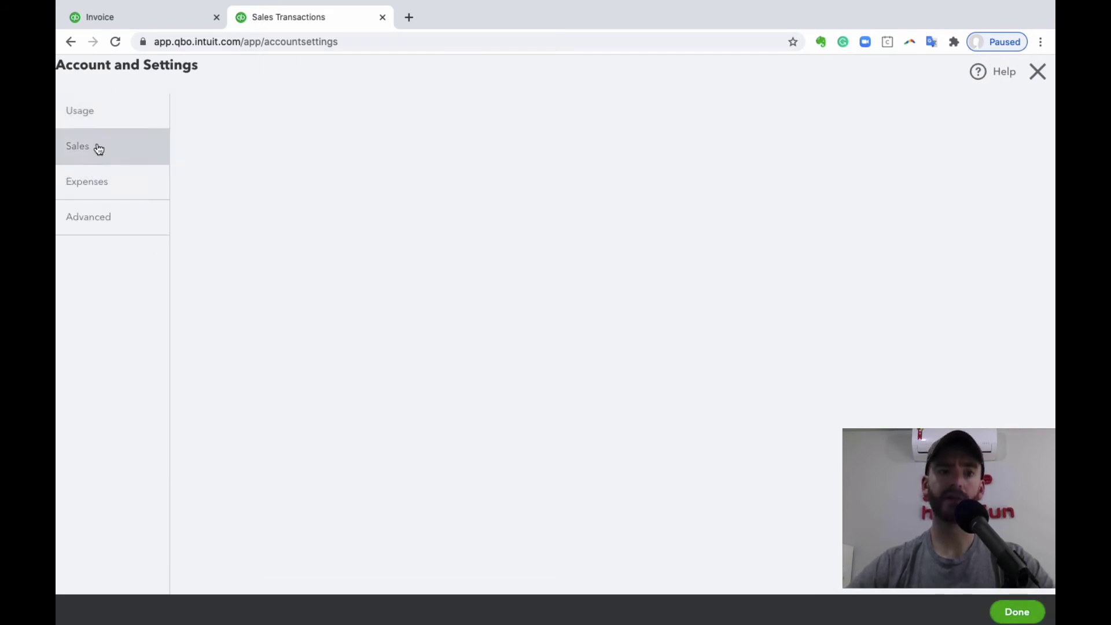
pyautogui.click(98, 144)
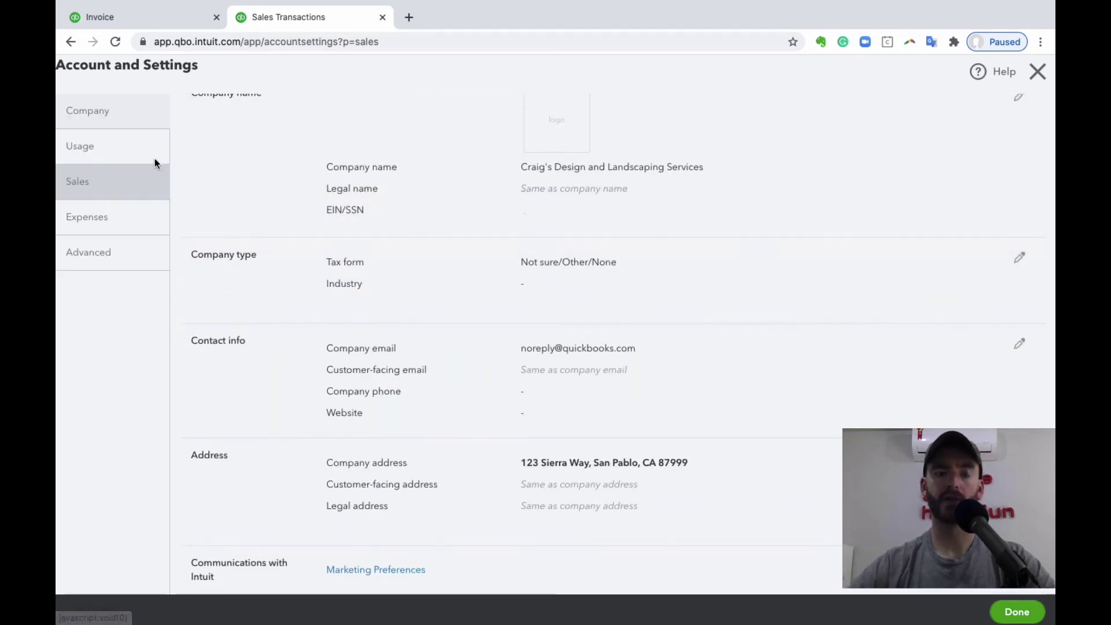
pyautogui.click(120, 190)
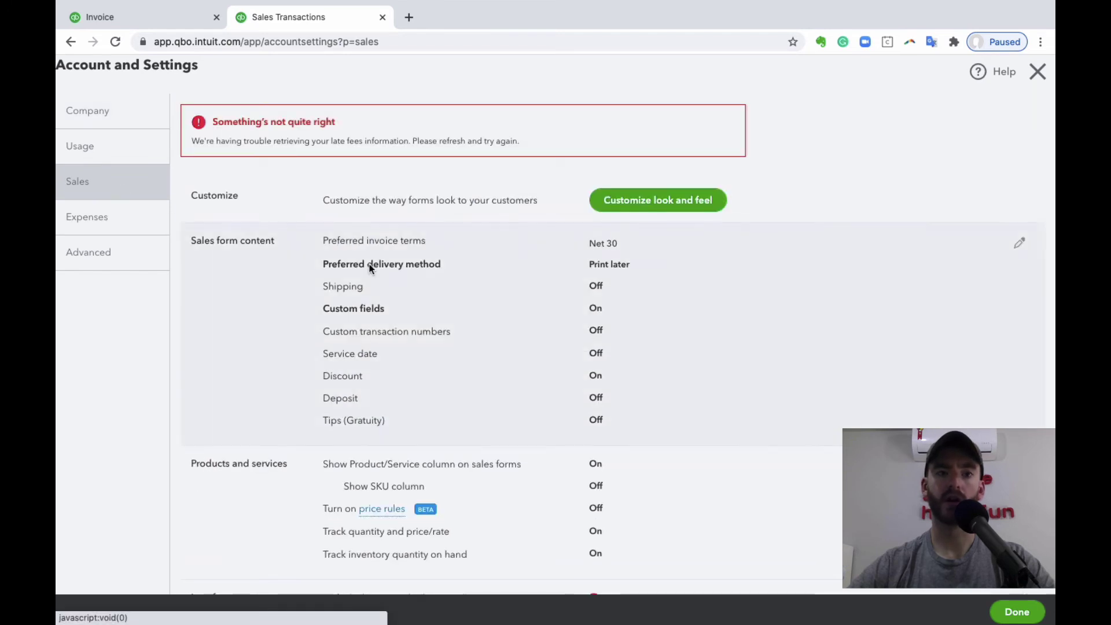
# Open the sales form content settings for editing and compare their Discount option with the invoice's discount field
pyautogui.scroll(-1, 642, 261)
pyautogui.click(129, 16)
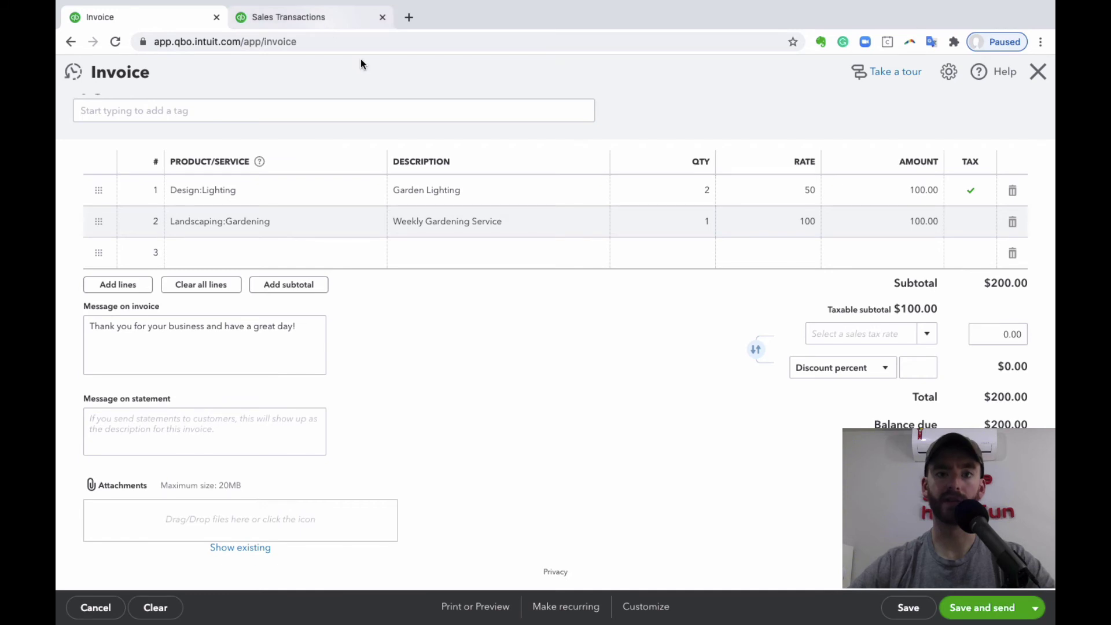
pyautogui.click(314, 18)
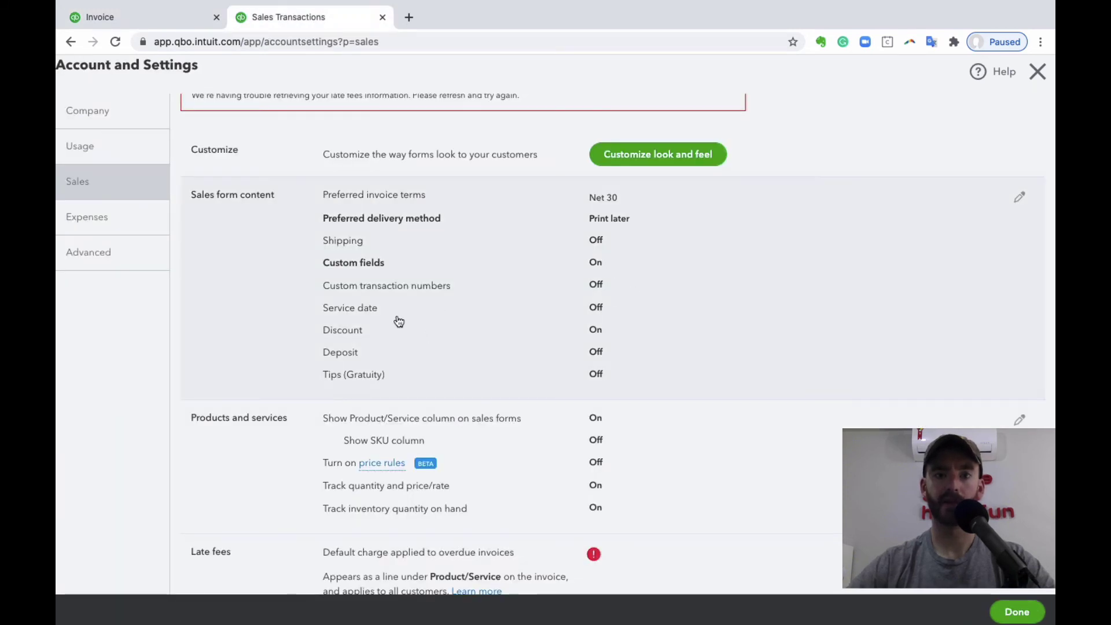
pyautogui.click(655, 329)
pyautogui.scroll(-1, 394, 383)
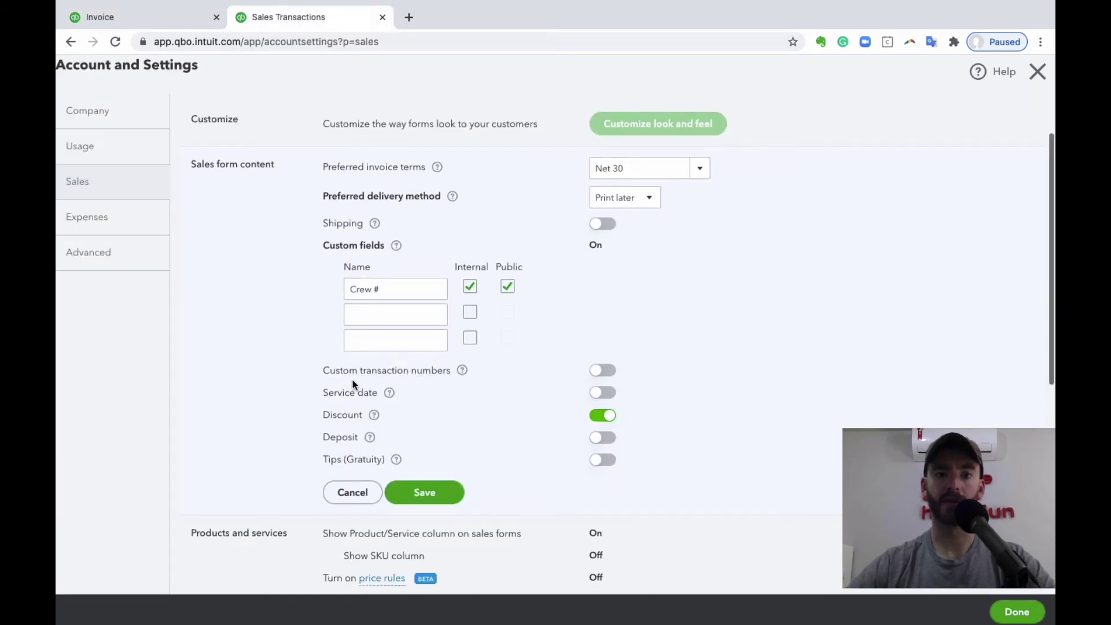
pyautogui.click(172, 22)
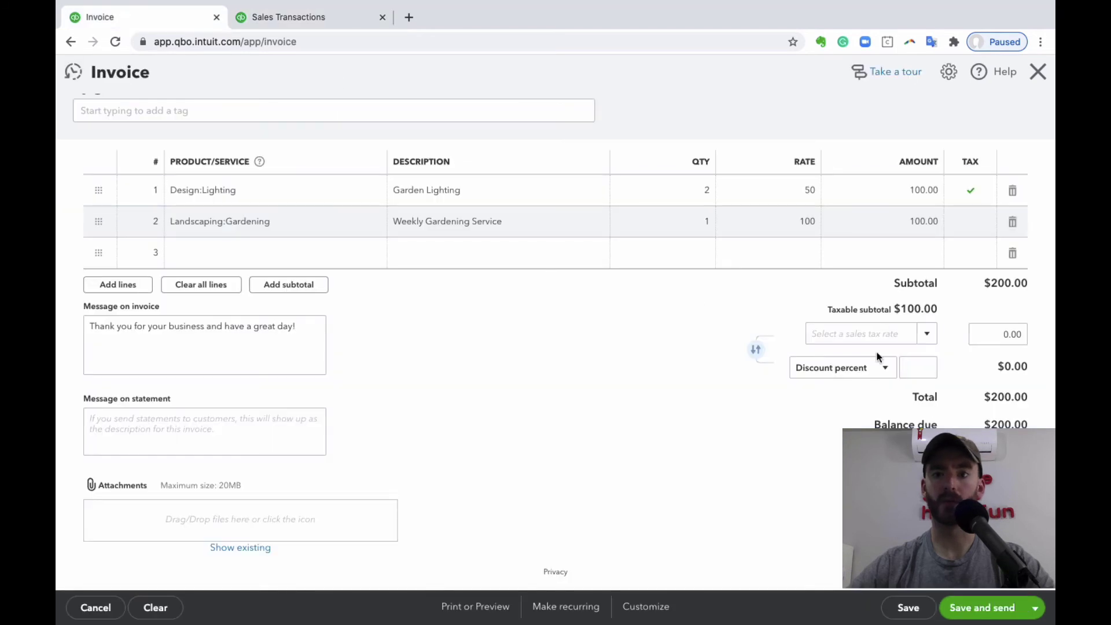
# Return to the sales form content settings and switch the Deposit option on and back off
pyautogui.click(318, 26)
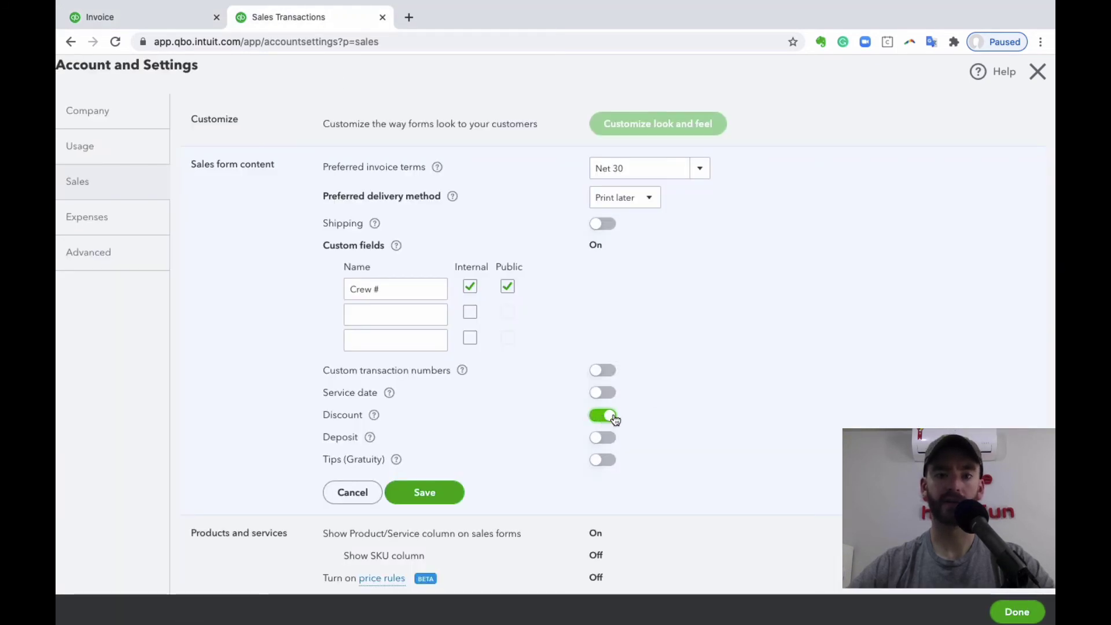
pyautogui.click(602, 439)
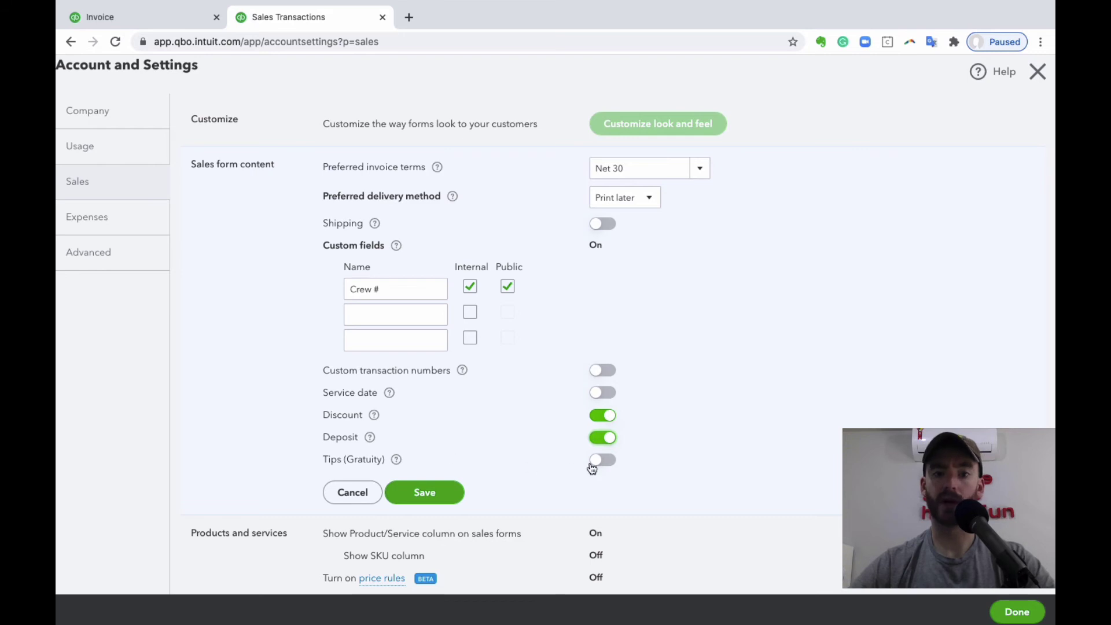
pyautogui.click(603, 439)
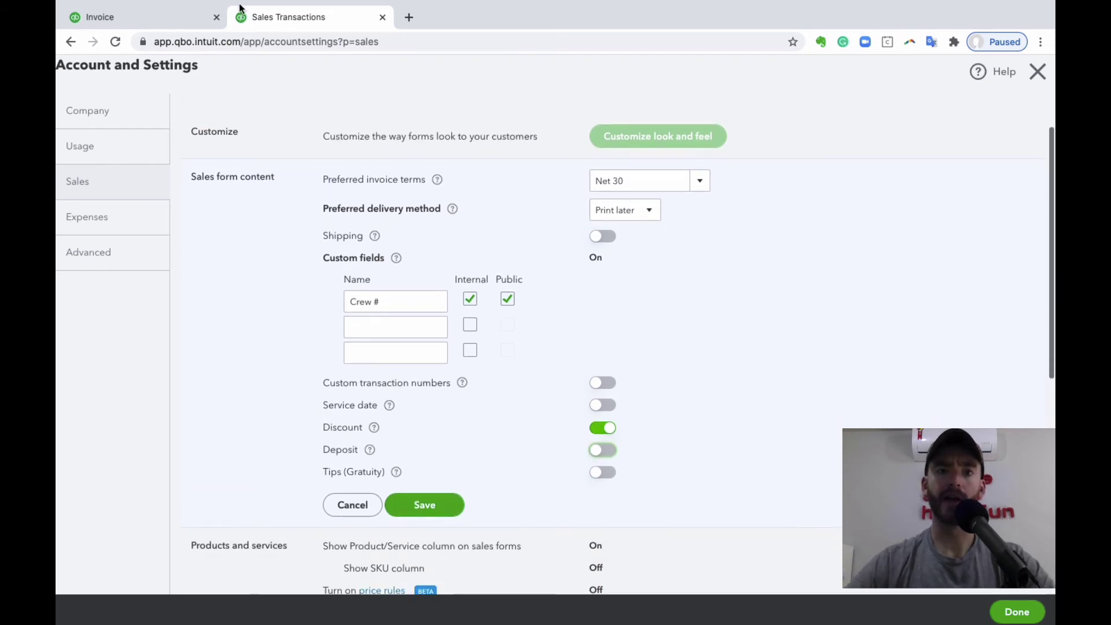
# Compare the invoice's header fields, including Crew #, with the custom fields listed in the sales form content settings
pyautogui.click(154, 17)
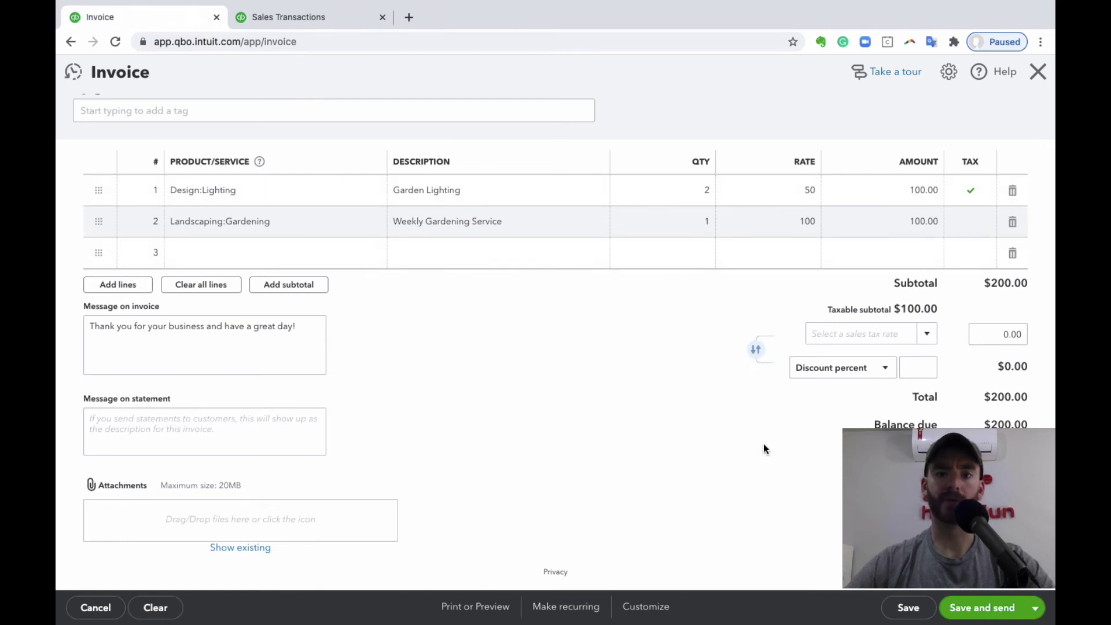
pyautogui.scroll(5, 668, 336)
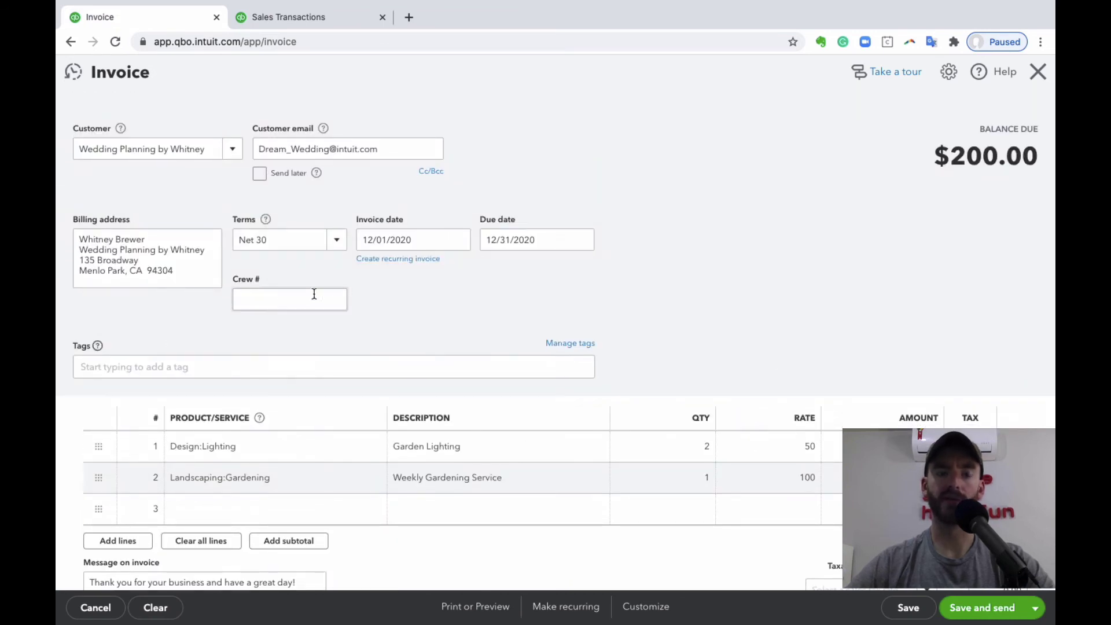
pyautogui.scroll(-1, 338, 307)
pyautogui.scroll(-5, 420, 292)
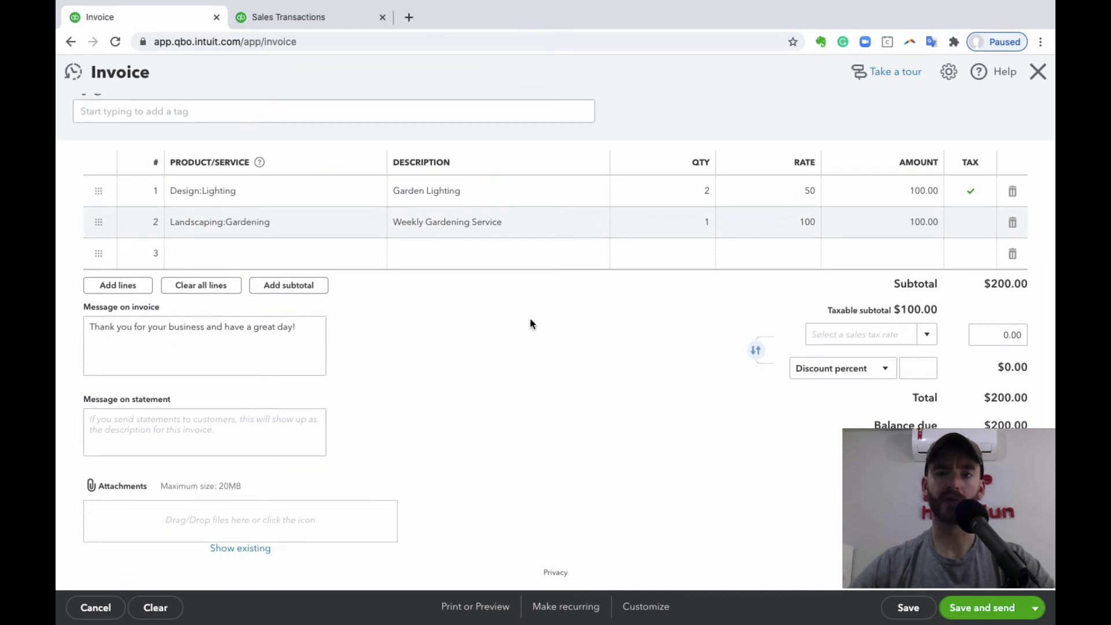
pyautogui.click(311, 18)
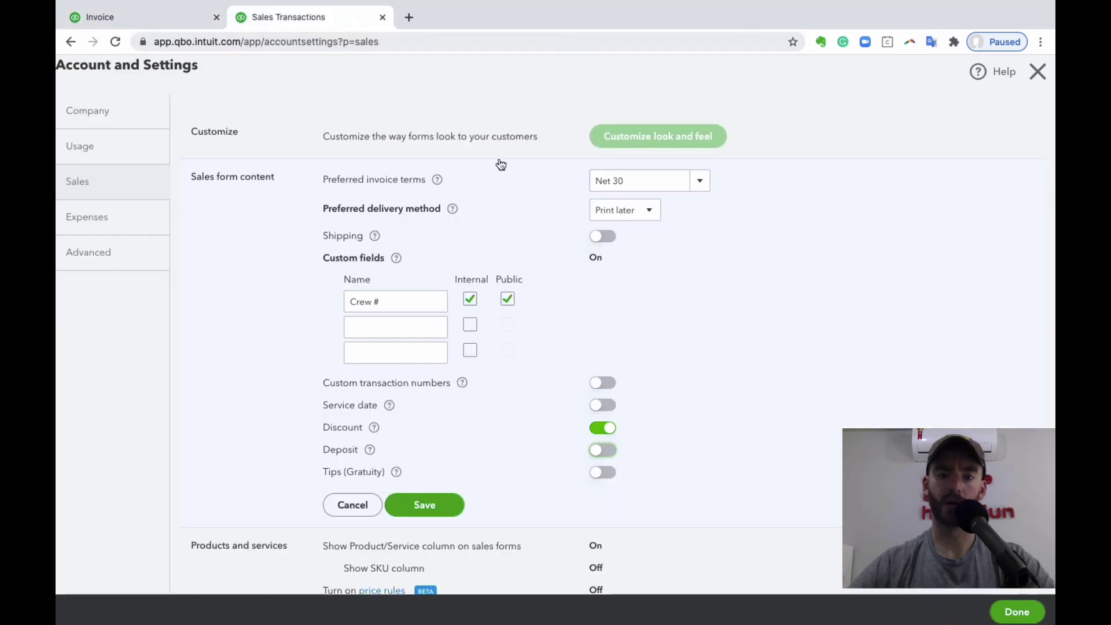
pyautogui.scroll(-2, 492, 255)
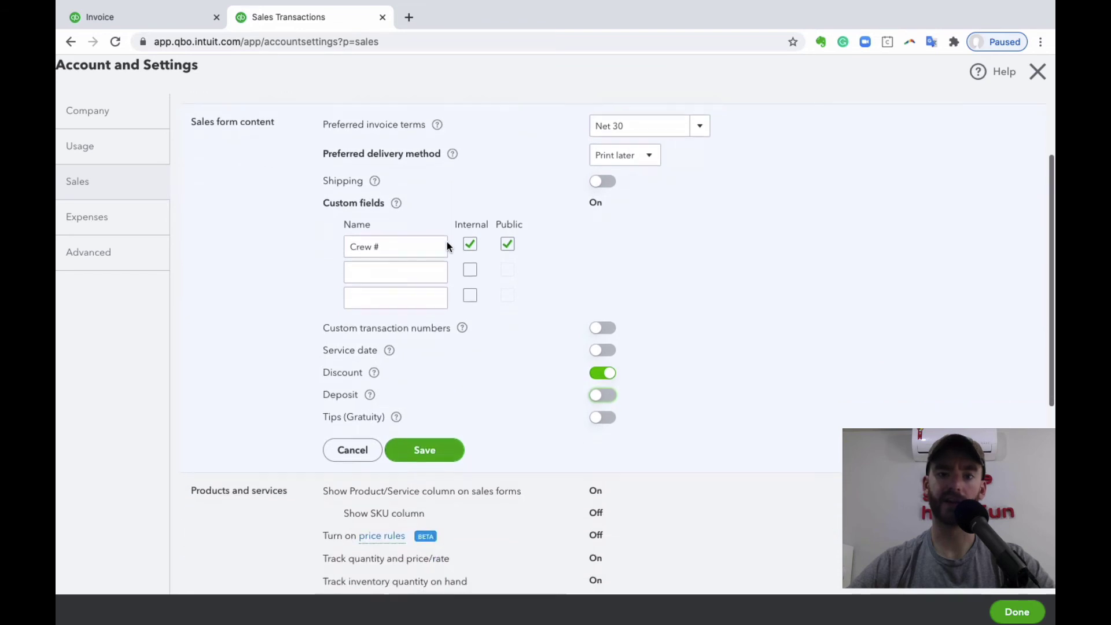
pyautogui.scroll(1, 521, 313)
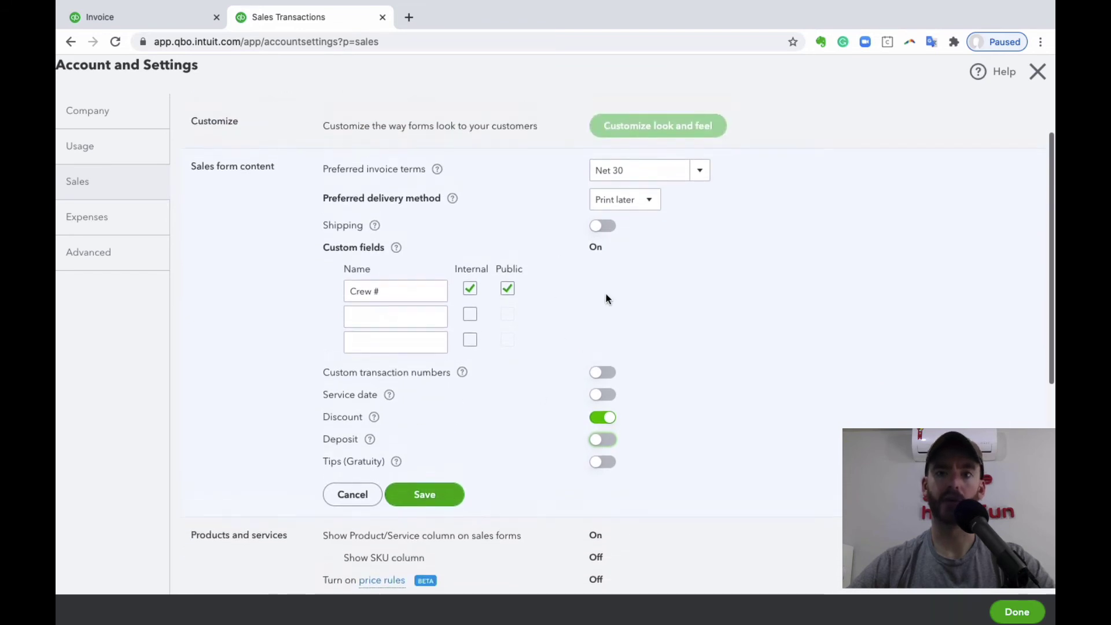
# Return to the invoice, look over its lower section and view its print and preview options
pyautogui.click(129, 18)
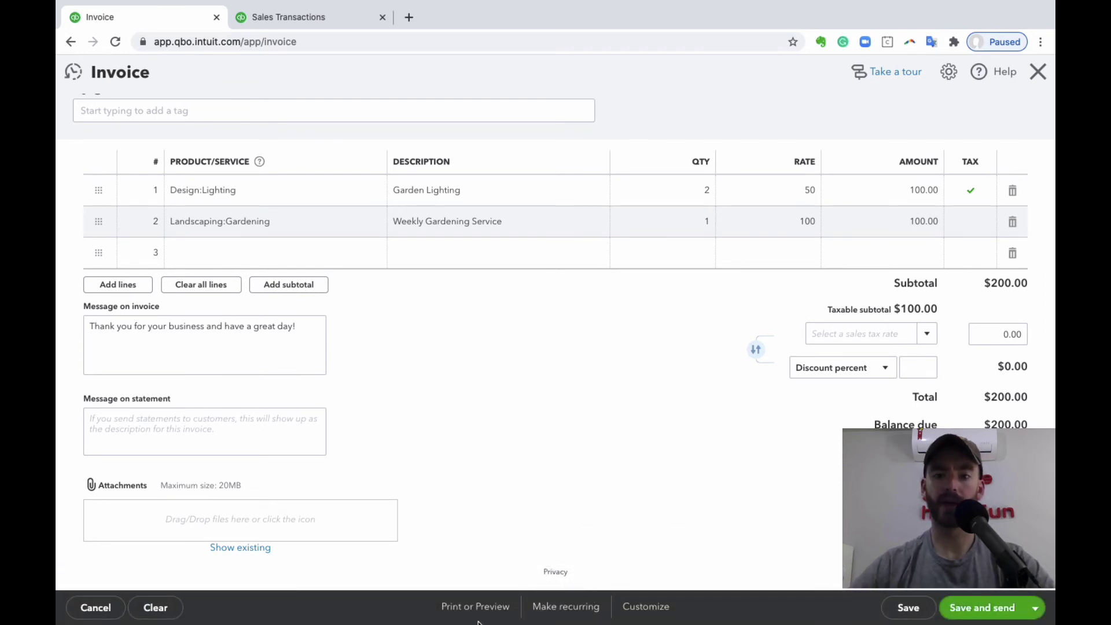
pyautogui.scroll(1, 499, 343)
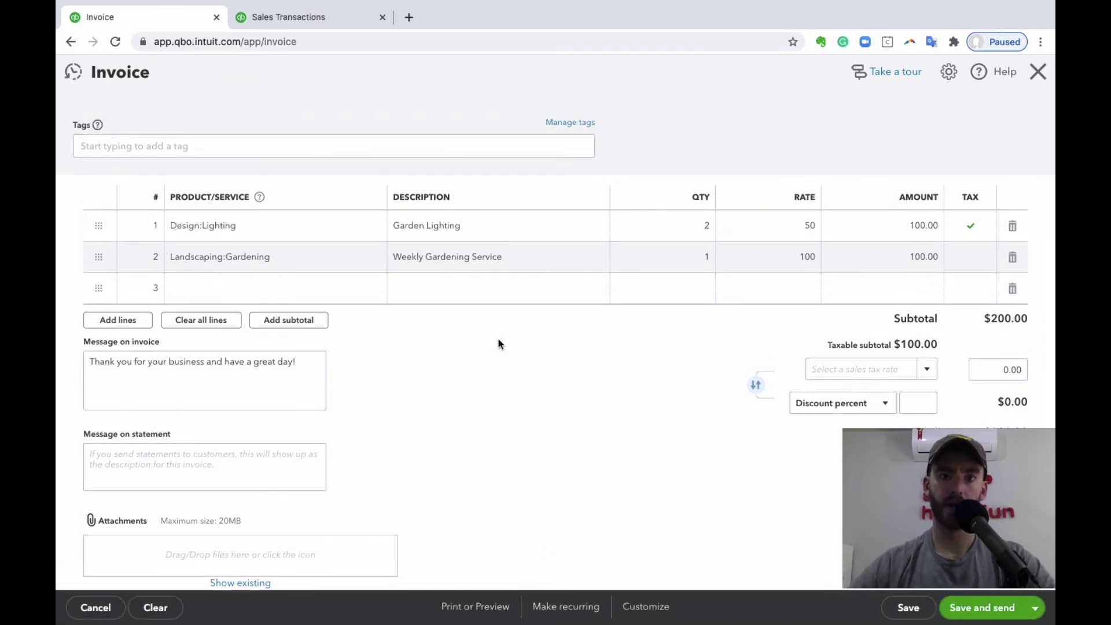
pyautogui.scroll(-1, 499, 343)
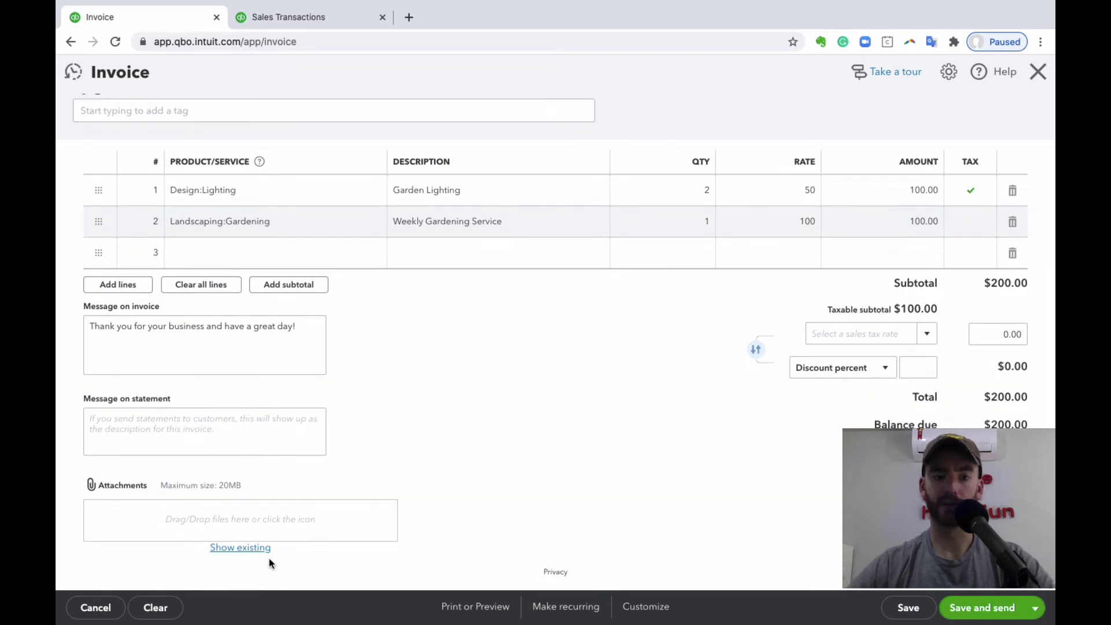
pyautogui.click(478, 604)
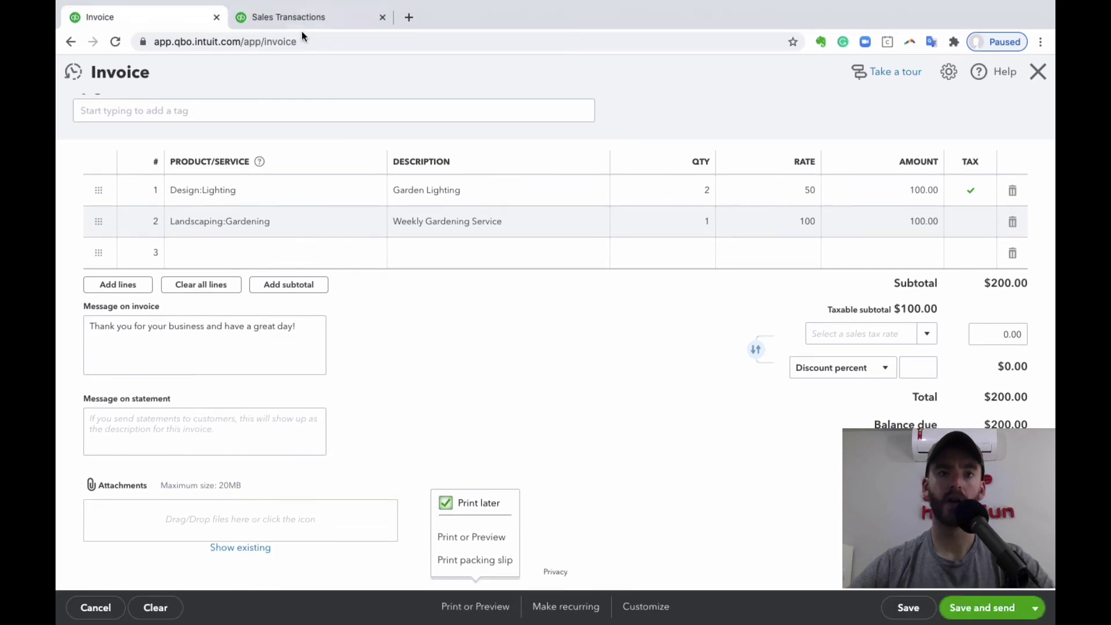
# Return to Account and Settings and leave it without saving the sales form content
pyautogui.click(301, 18)
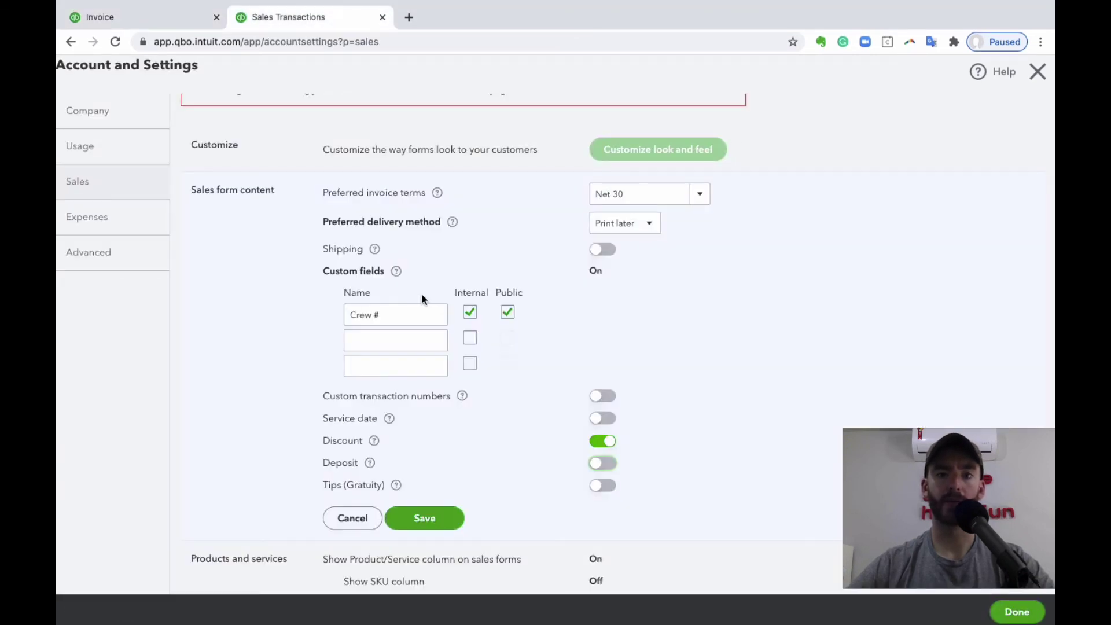
pyautogui.scroll(2, 387, 199)
pyautogui.click(1038, 72)
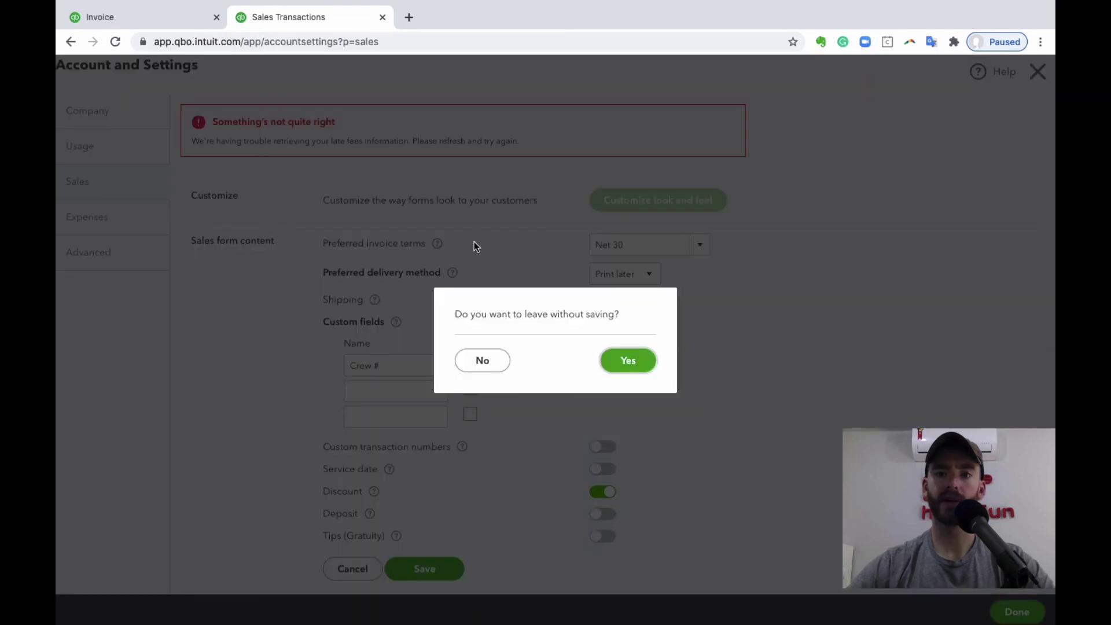
pyautogui.click(634, 367)
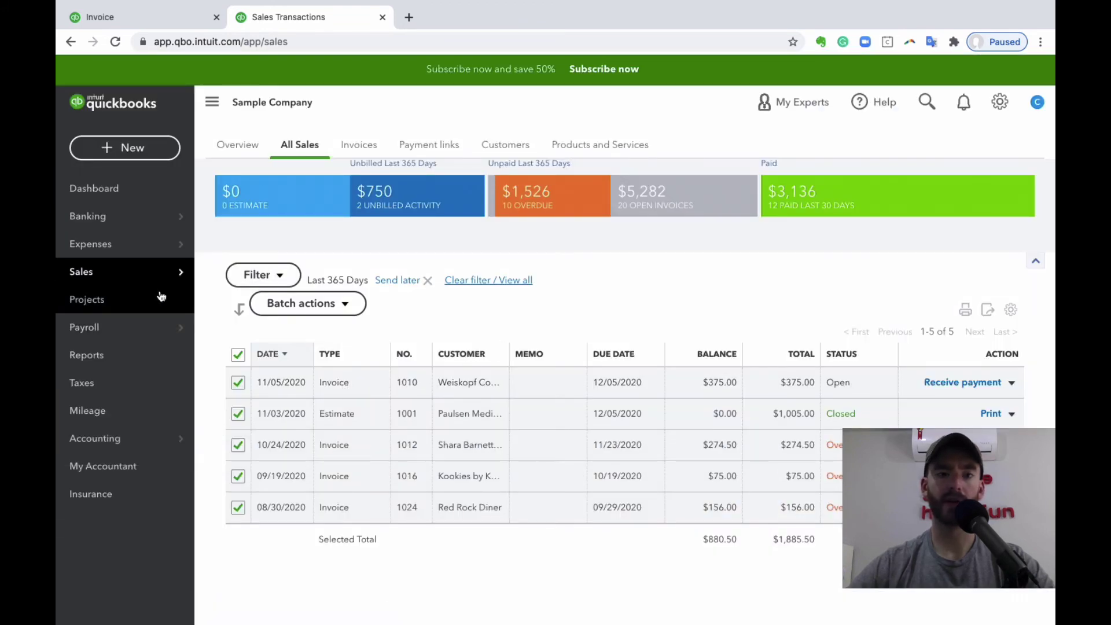
# Try the Print later delivery method in the sales transactions filter and dismiss the filter without applying it
pyautogui.click(275, 283)
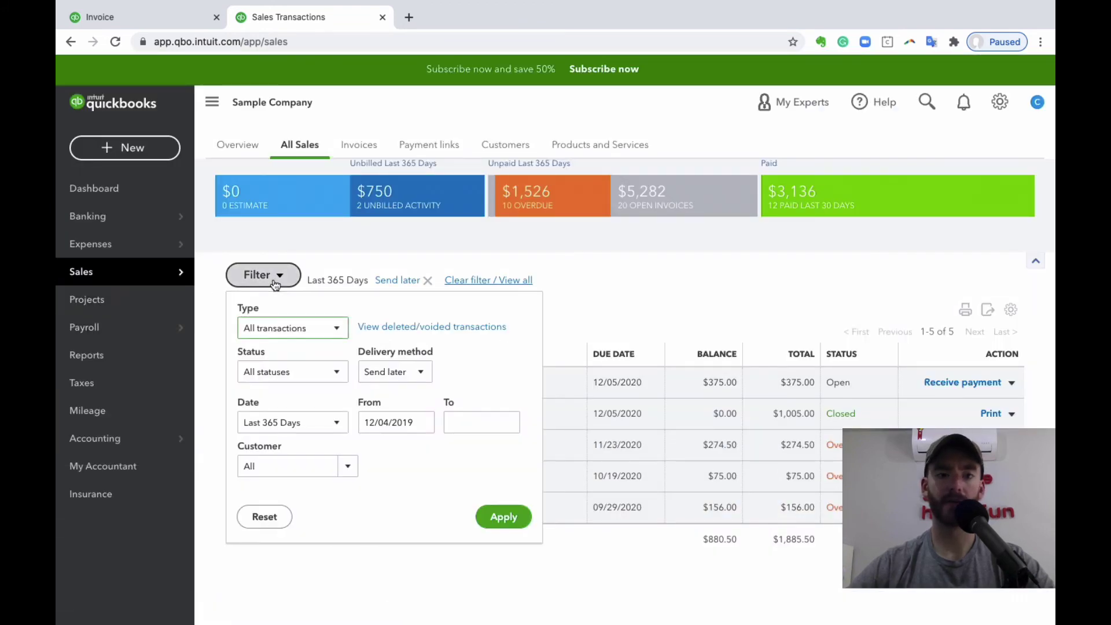
pyautogui.click(417, 370)
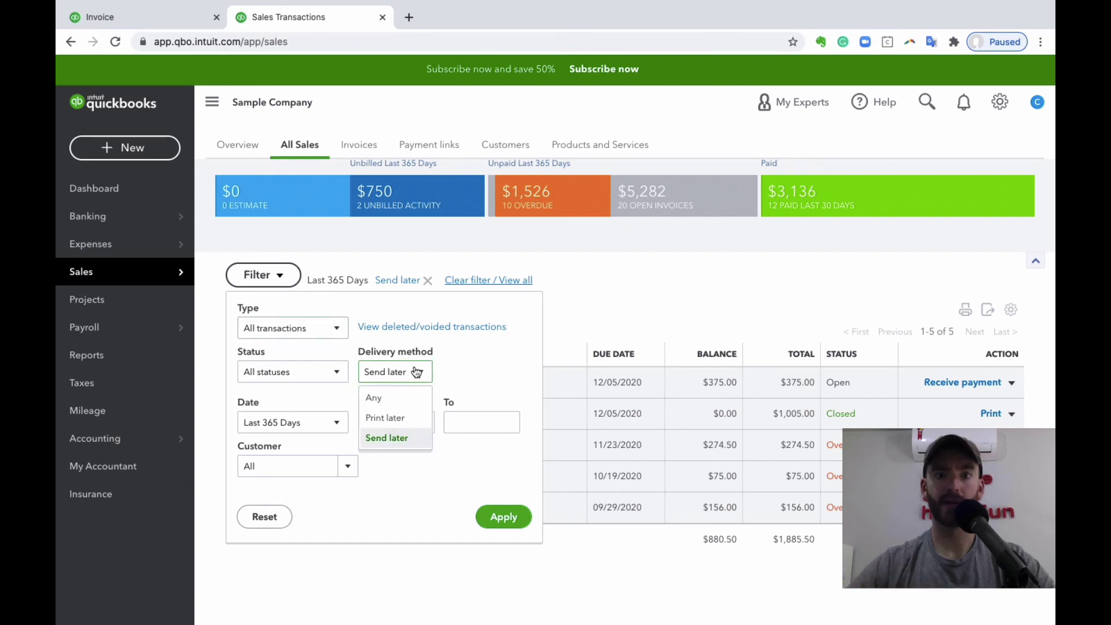
pyautogui.click(402, 416)
pyautogui.click(614, 301)
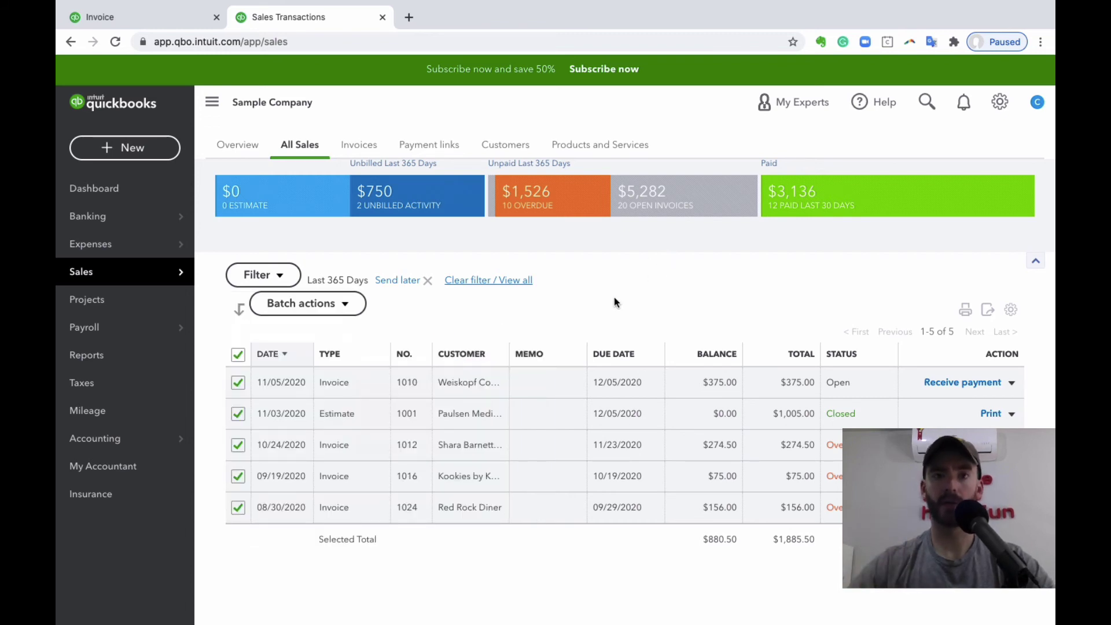
# Return to the invoice and check its Print later option without changing it
pyautogui.click(160, 22)
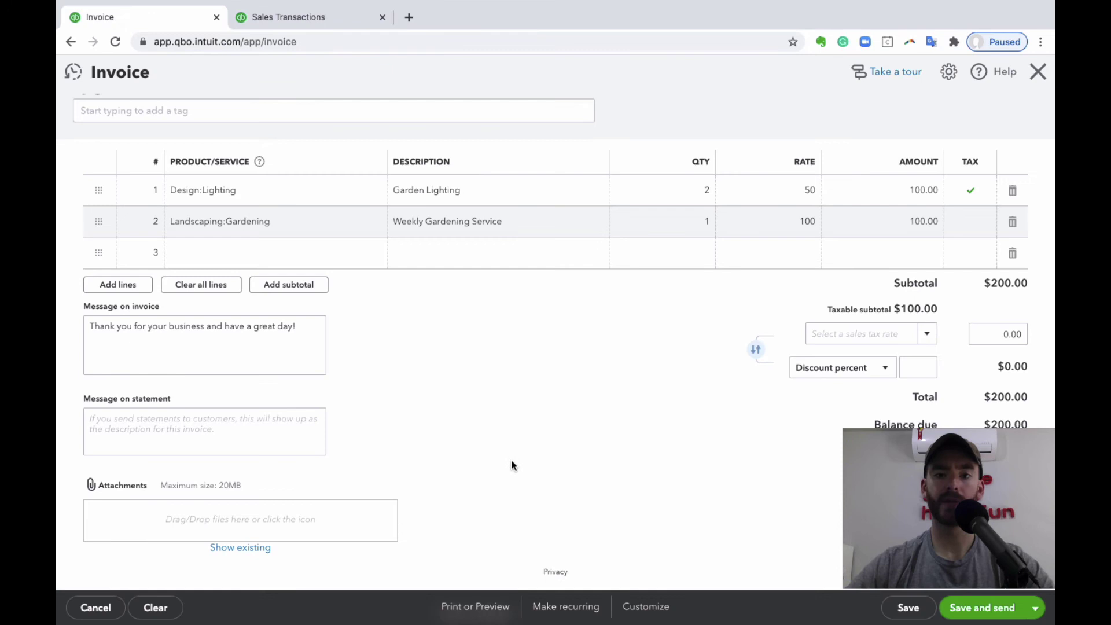
pyautogui.click(464, 612)
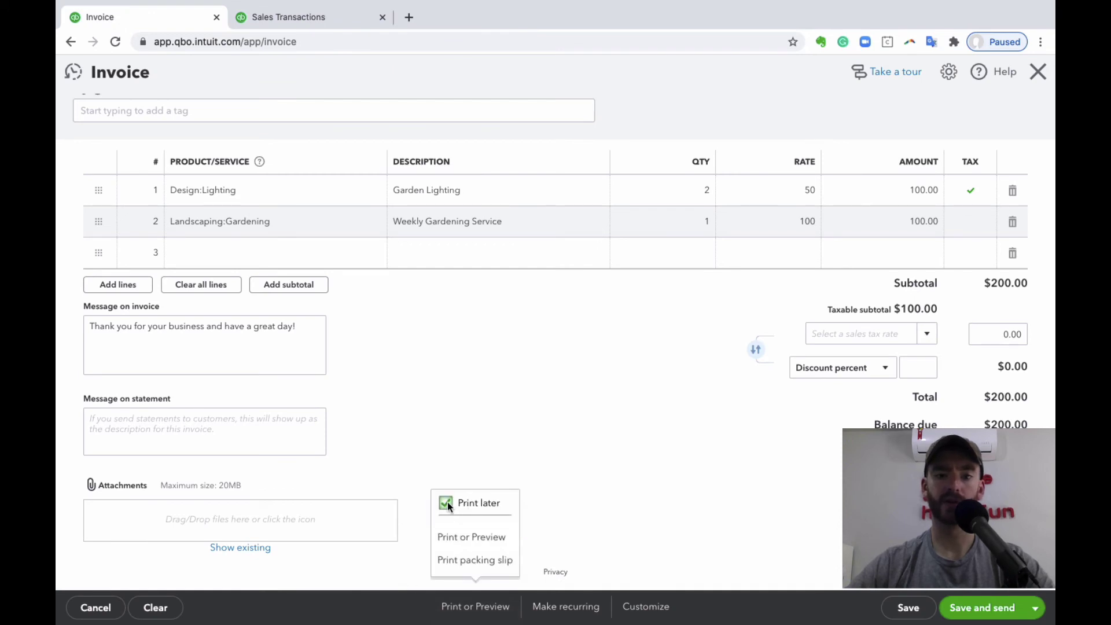
pyautogui.click(482, 458)
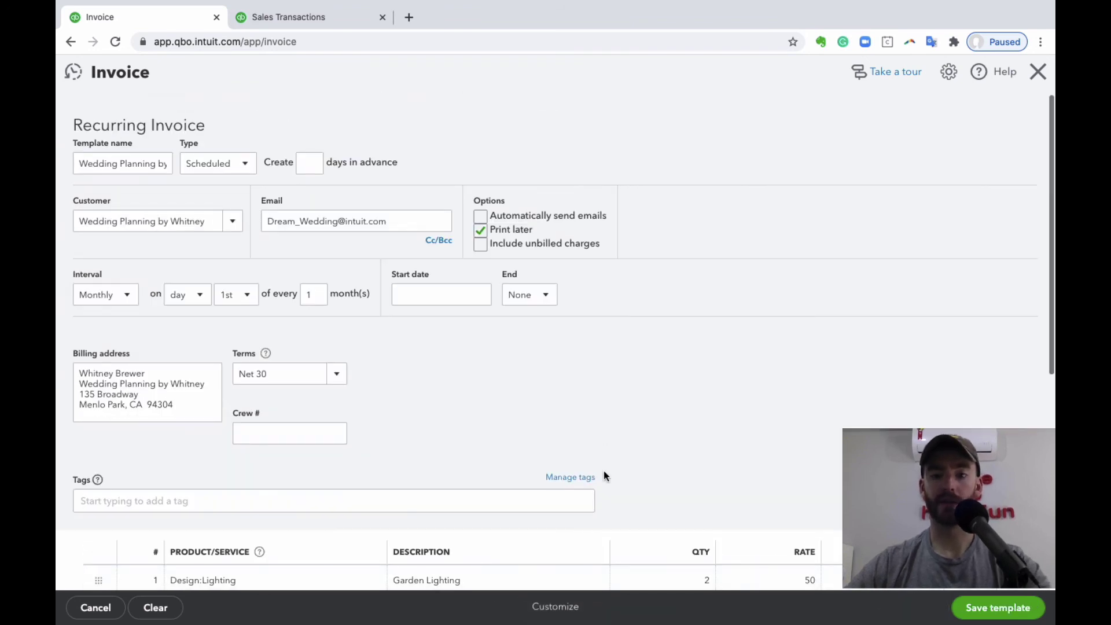
# Look through the recurring invoice template made from this invoice and cancel it without saving
pyautogui.scroll(-7, 758, 306)
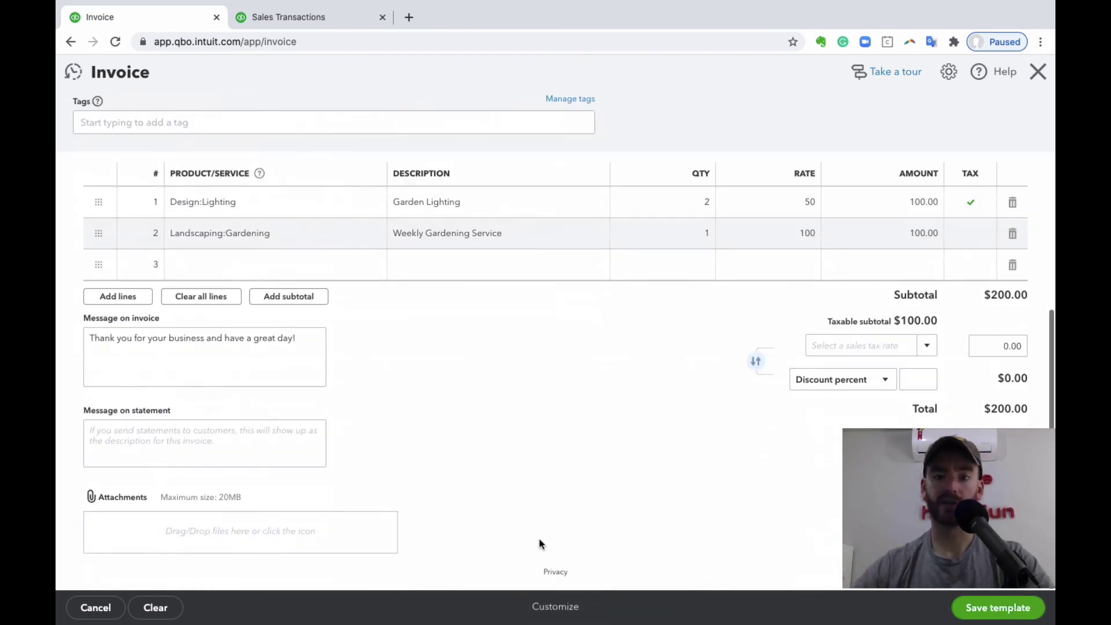
pyautogui.scroll(1, 651, 494)
pyautogui.scroll(-1, 651, 491)
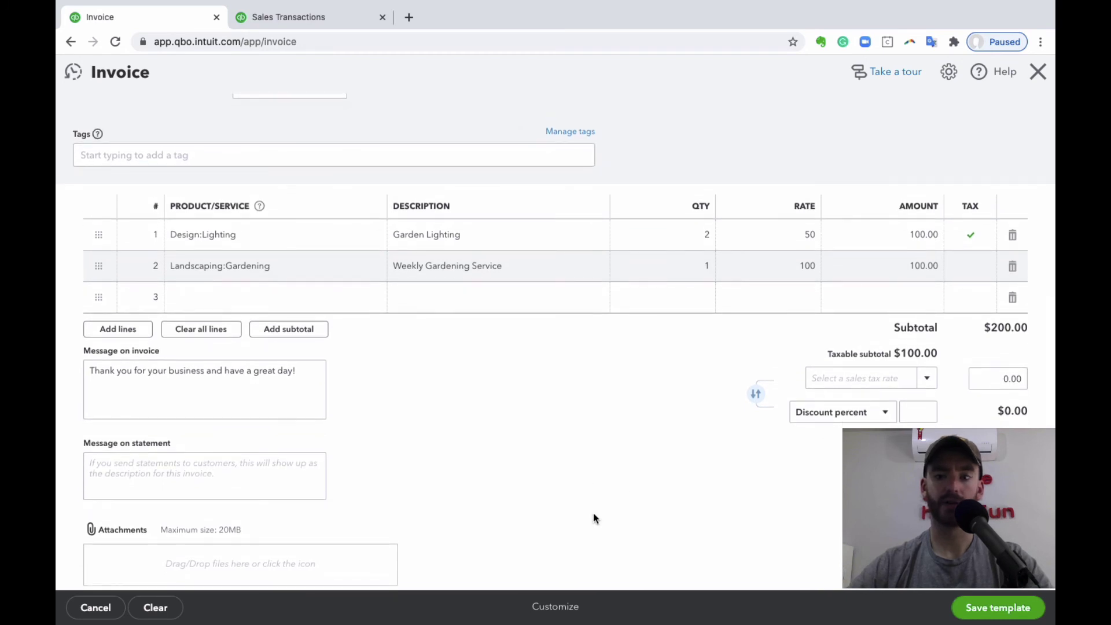
pyautogui.click(94, 605)
# View the form style choices available for customizing the invoice
pyautogui.scroll(-5, 612, 456)
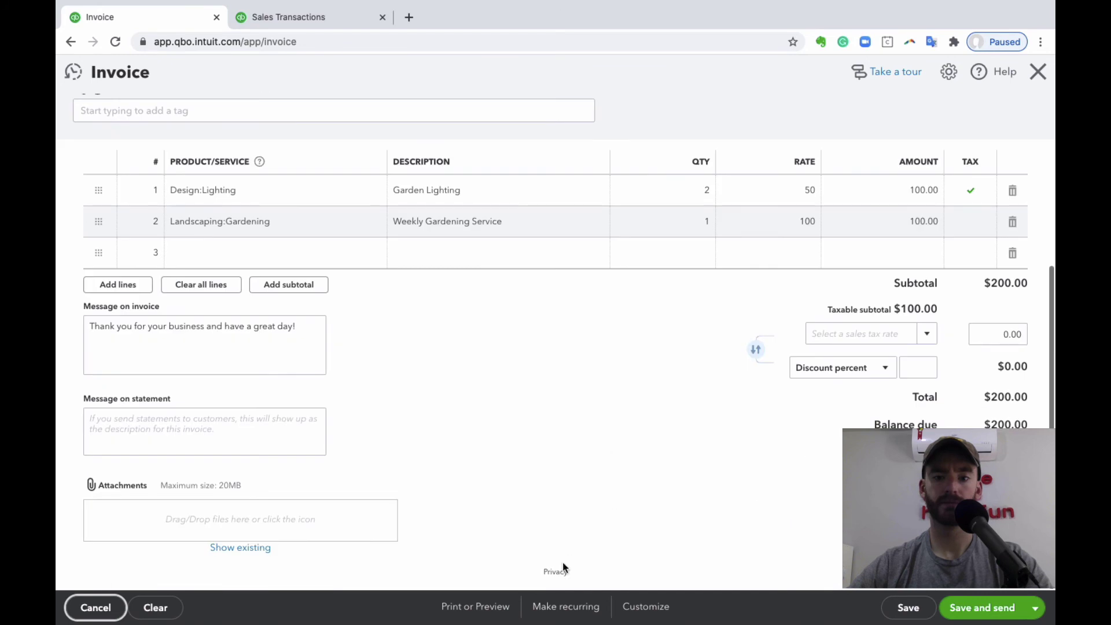
pyautogui.click(646, 607)
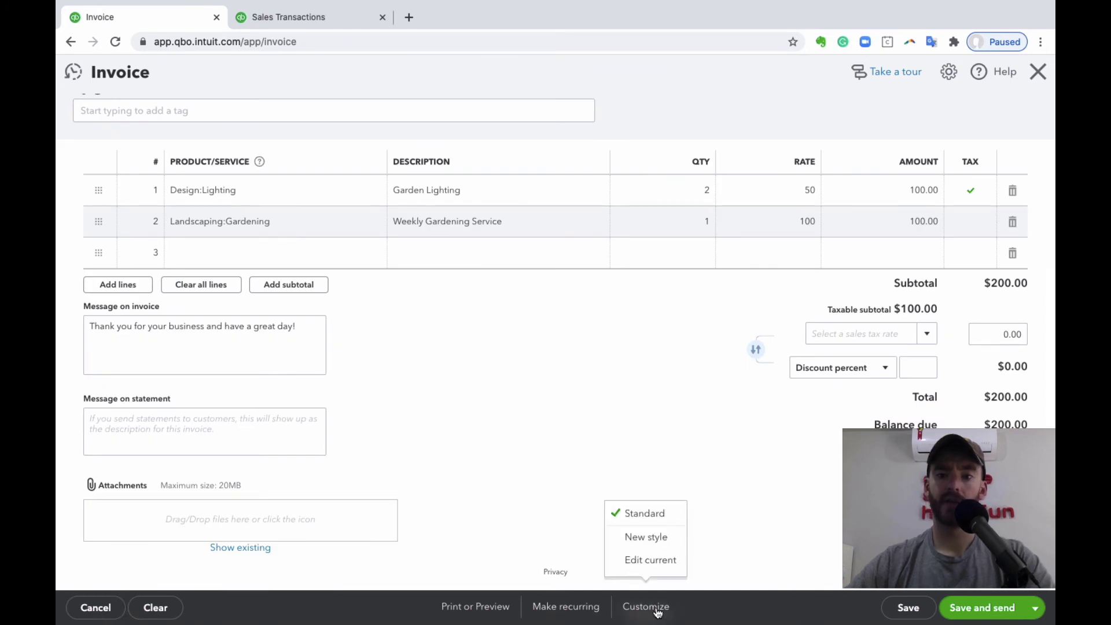
pyautogui.click(652, 604)
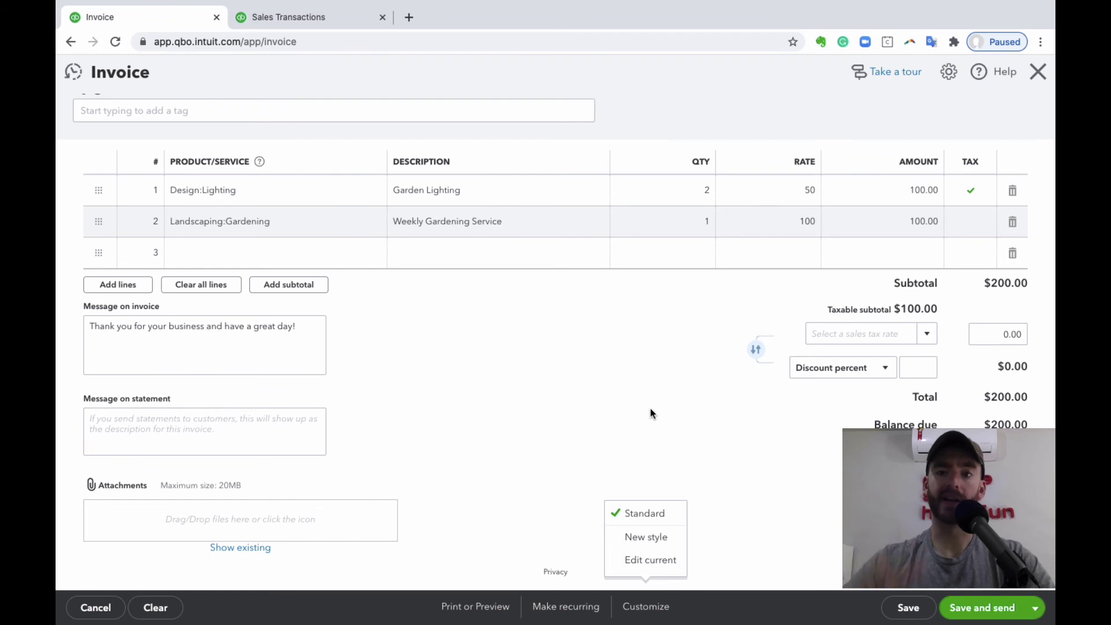
# Open the custom form styles from the company's lists and start a new invoice style
pyautogui.click(323, 20)
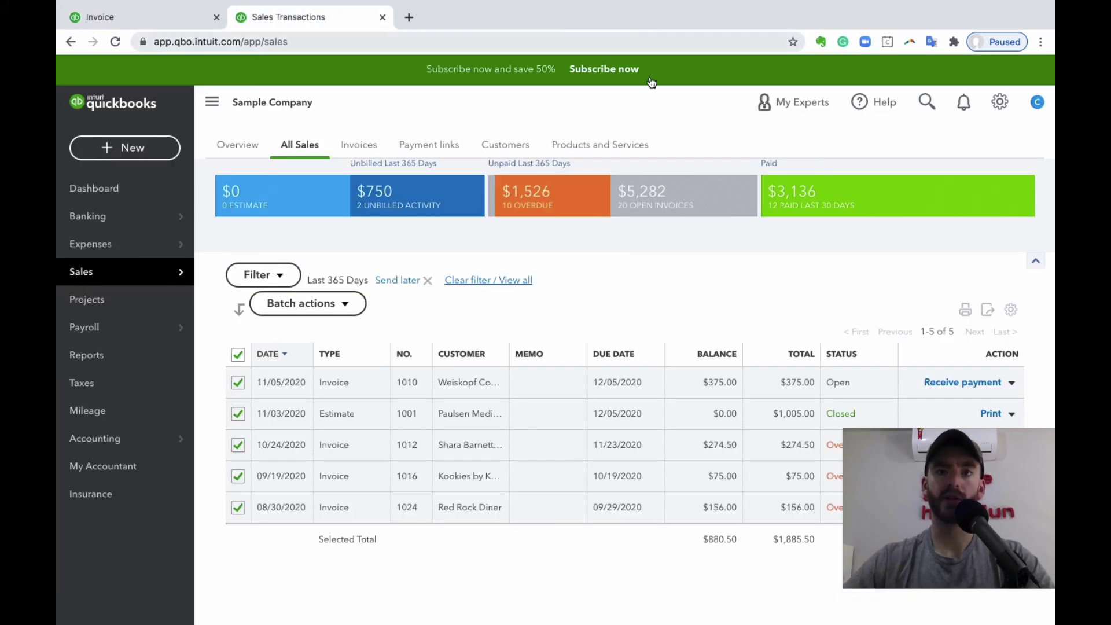
pyautogui.click(1005, 110)
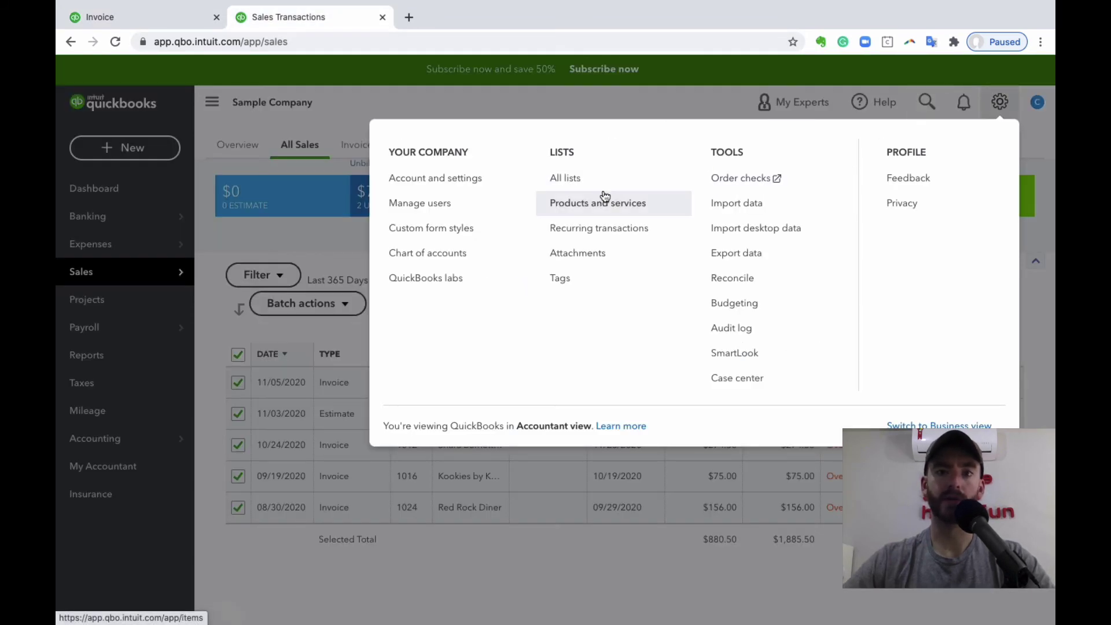
pyautogui.click(574, 177)
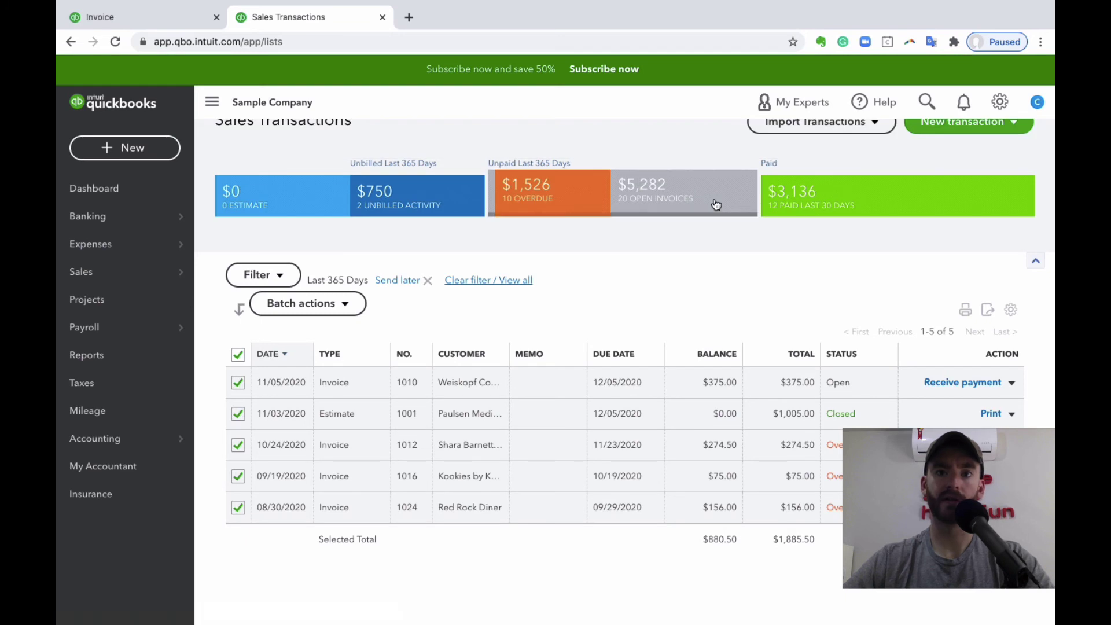
pyautogui.click(1011, 104)
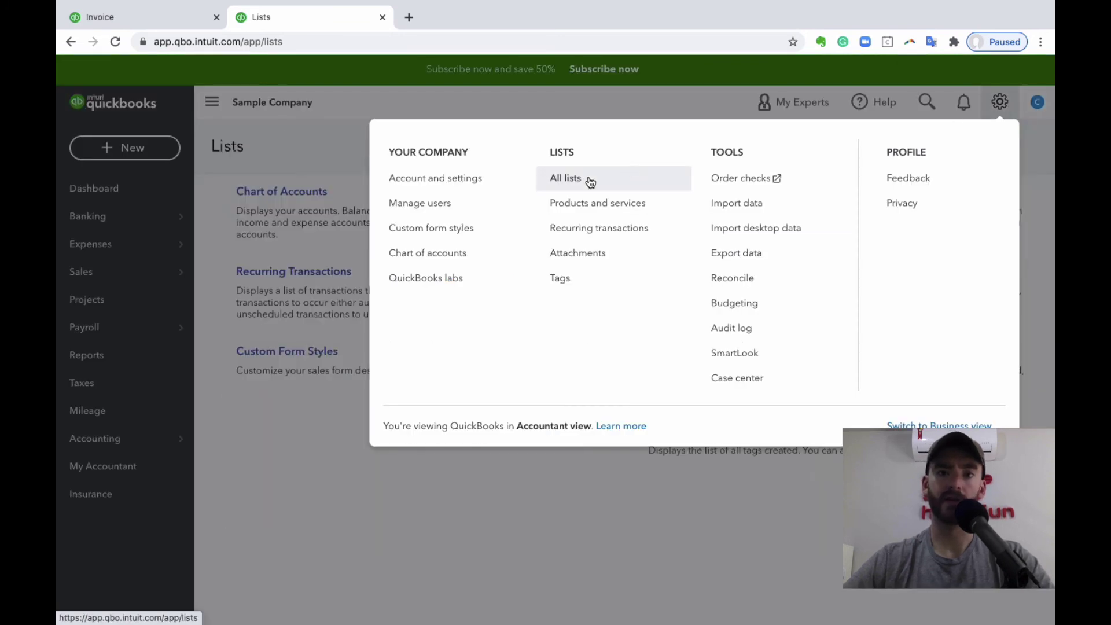
pyautogui.click(989, 101)
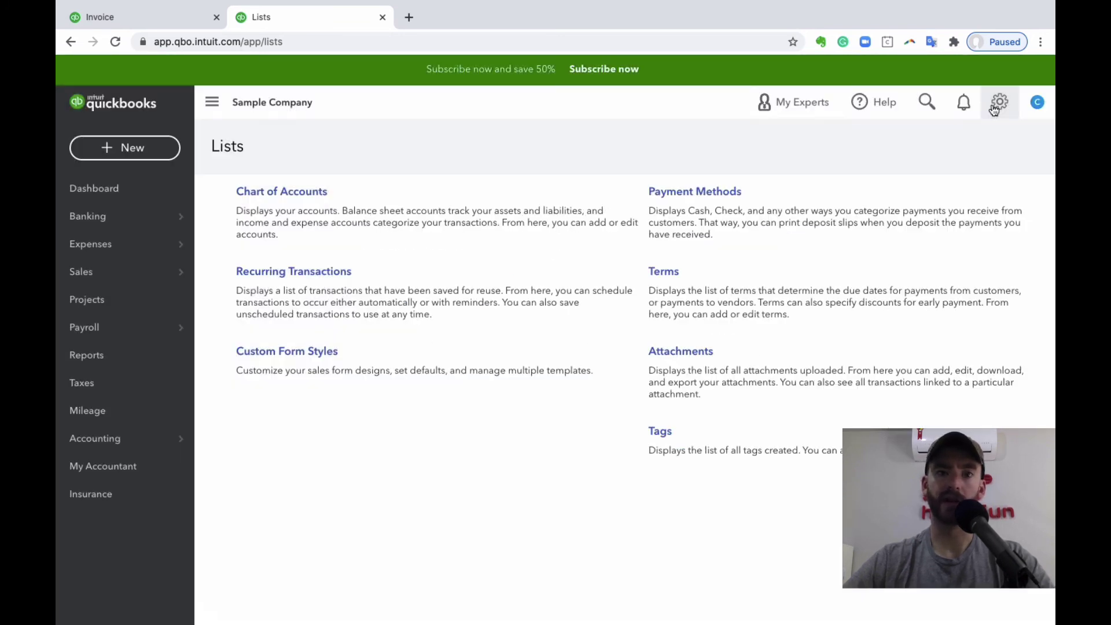
pyautogui.click(313, 351)
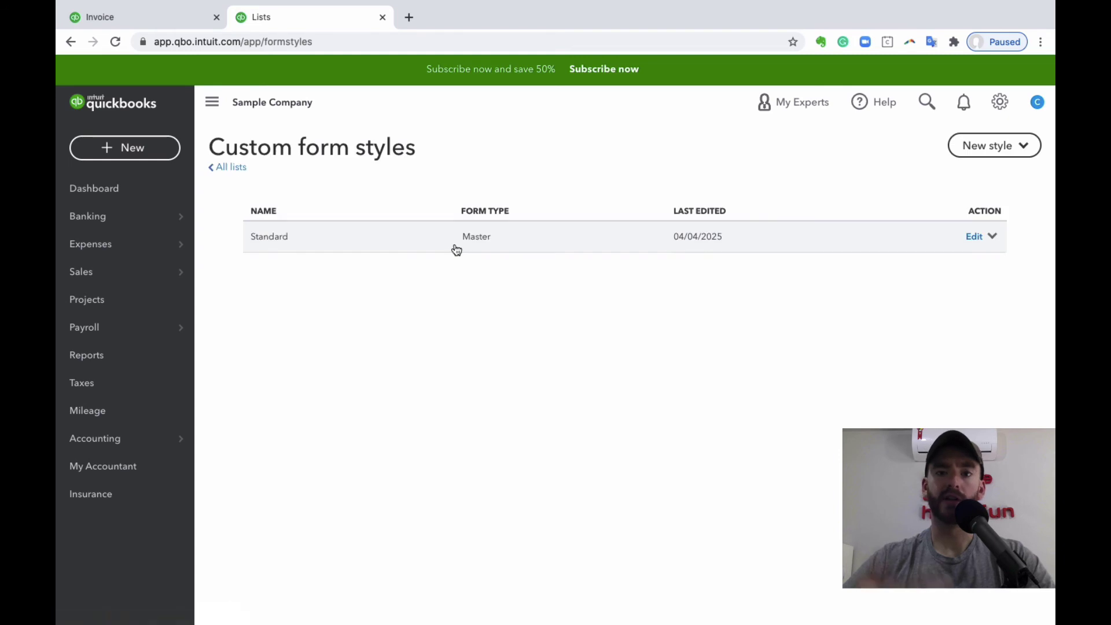
pyautogui.click(1002, 148)
pyautogui.click(991, 178)
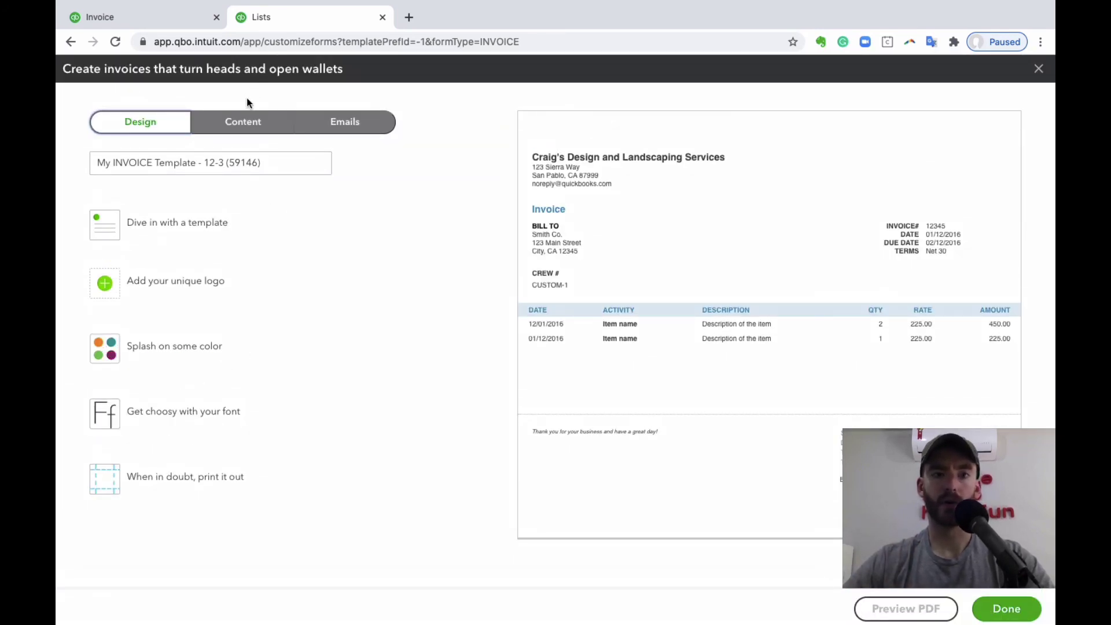
# Look through the new invoice style's email settings, including the standard email's message to the customer
pyautogui.click(245, 120)
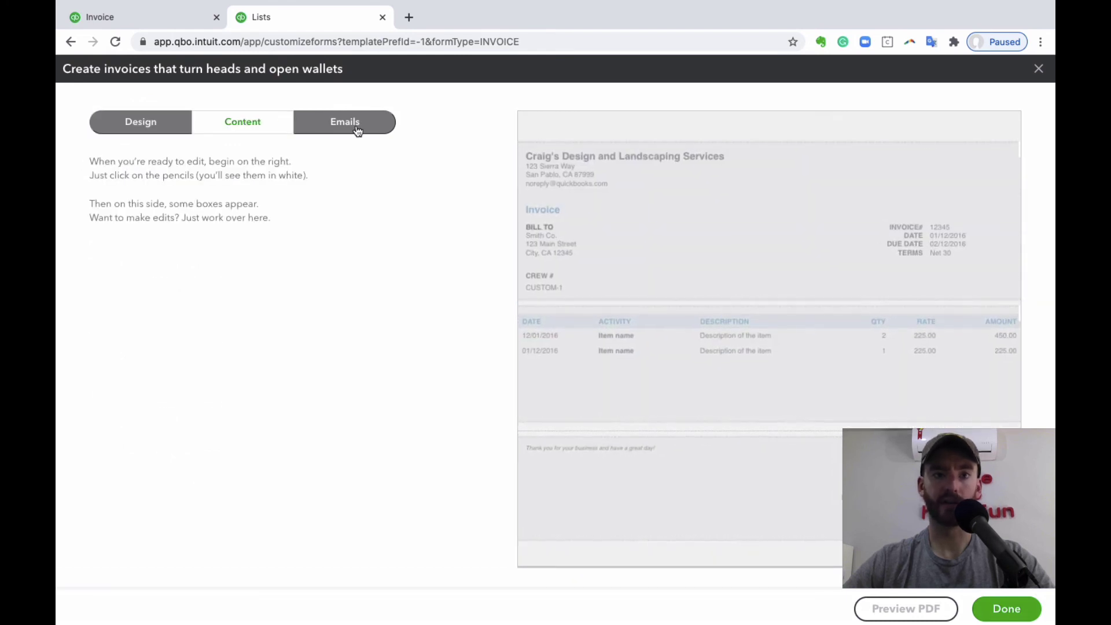
pyautogui.click(357, 131)
pyautogui.scroll(-1, 347, 226)
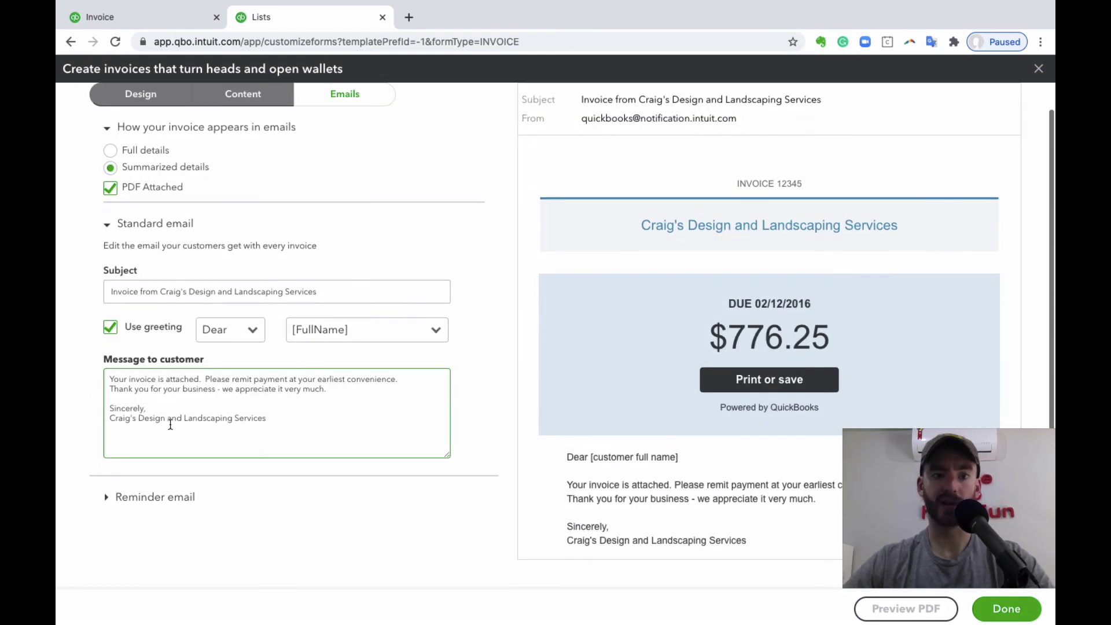
pyautogui.click(233, 389)
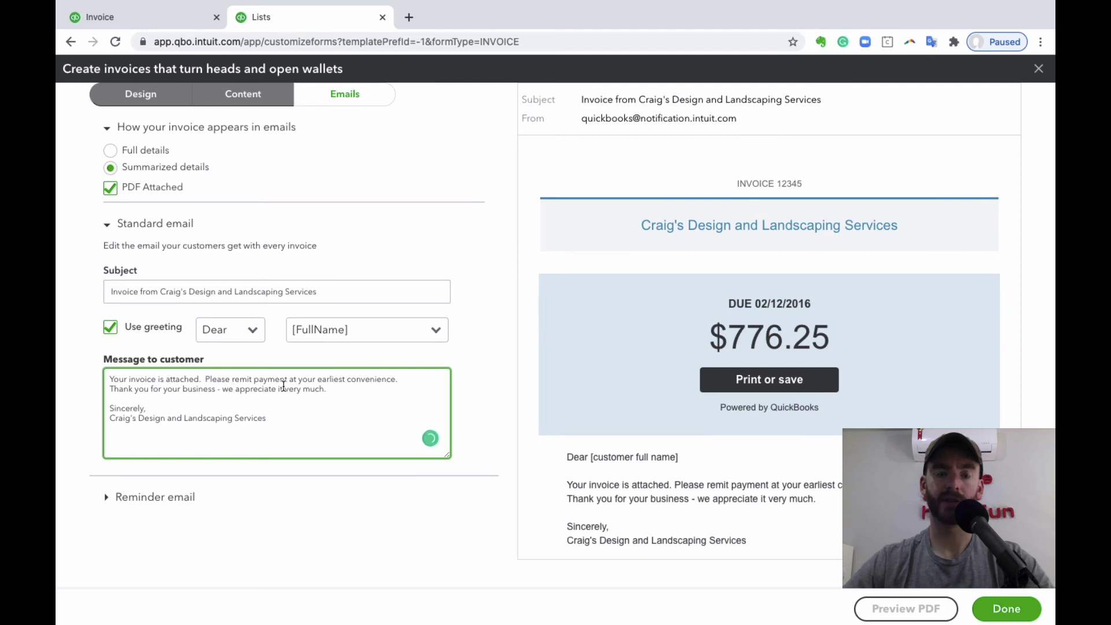
pyautogui.scroll(1, 282, 385)
pyautogui.rightClick(296, 425)
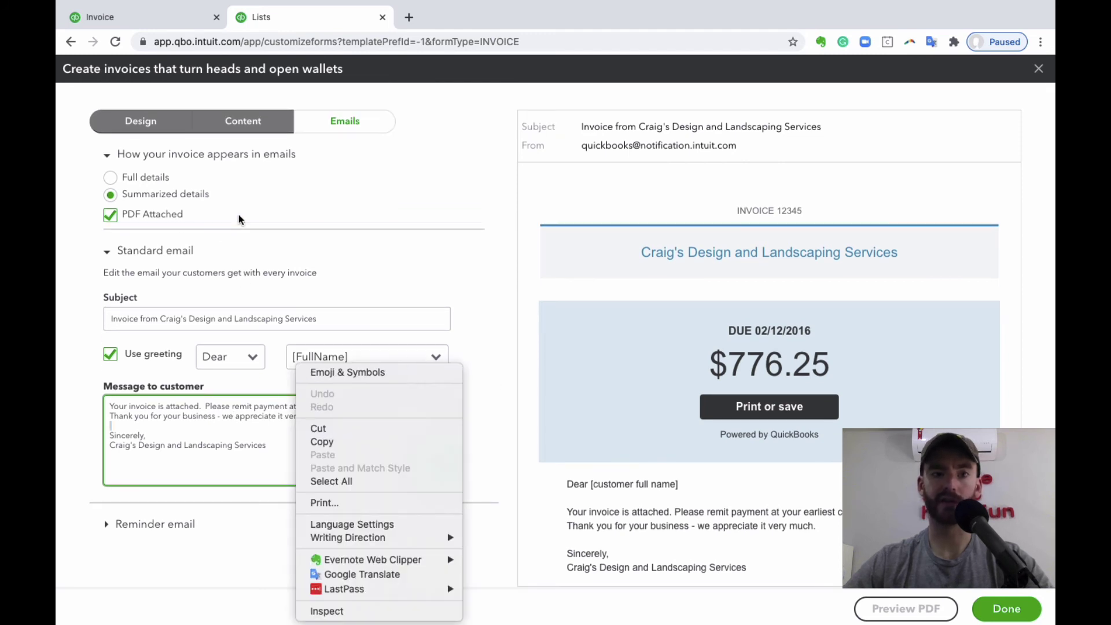
pyautogui.click(345, 226)
# Look through the new style's content options for the invoice's activity table, header and footer
pyautogui.click(247, 122)
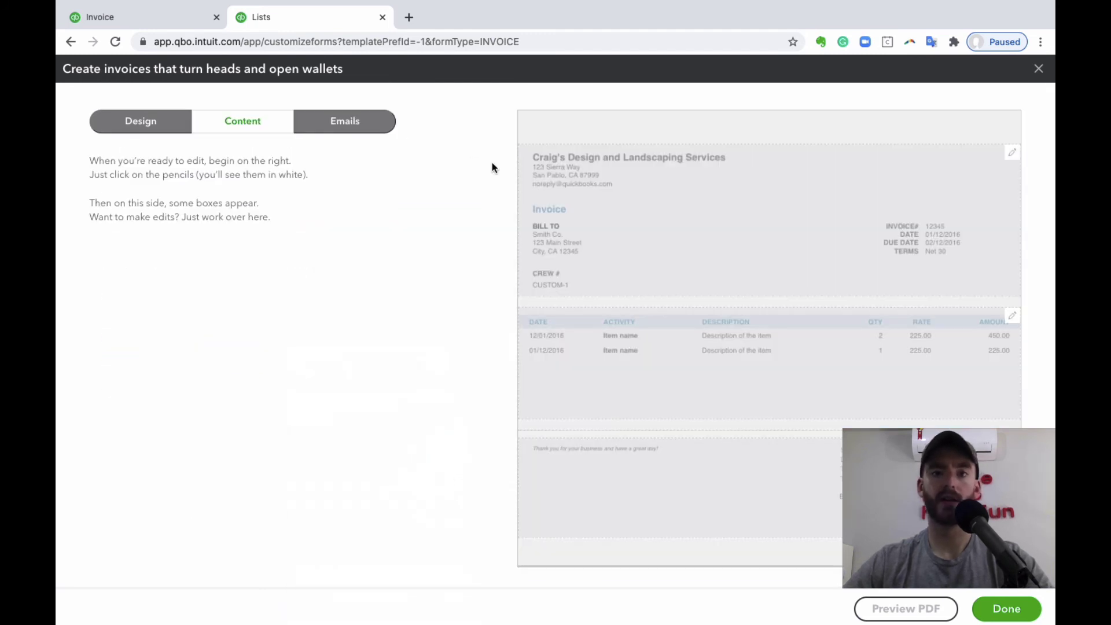
pyautogui.click(770, 315)
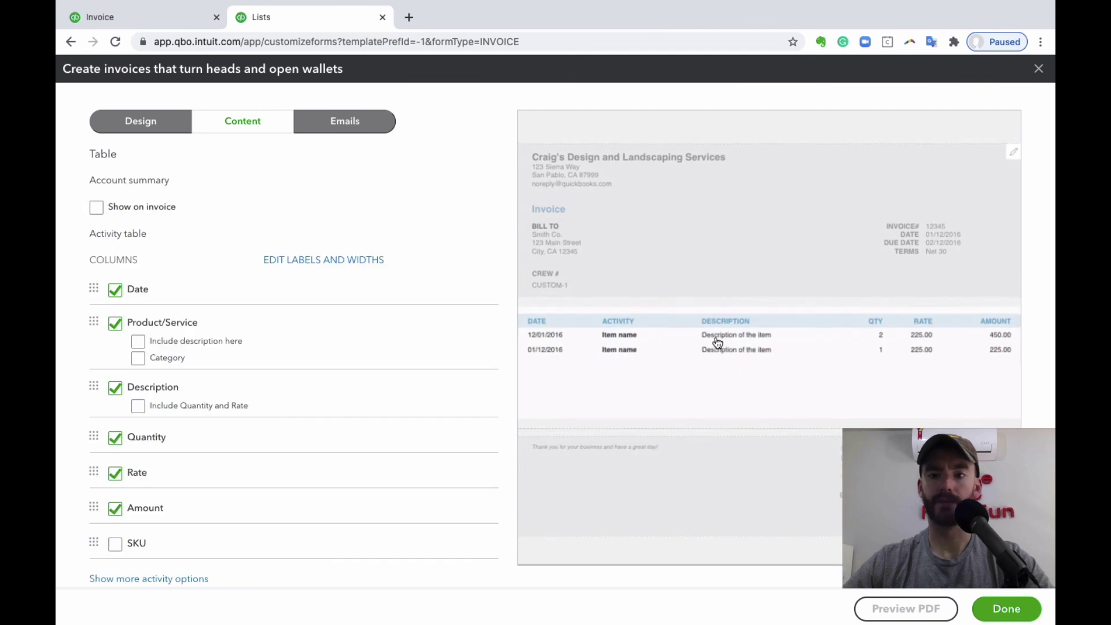
pyautogui.click(710, 248)
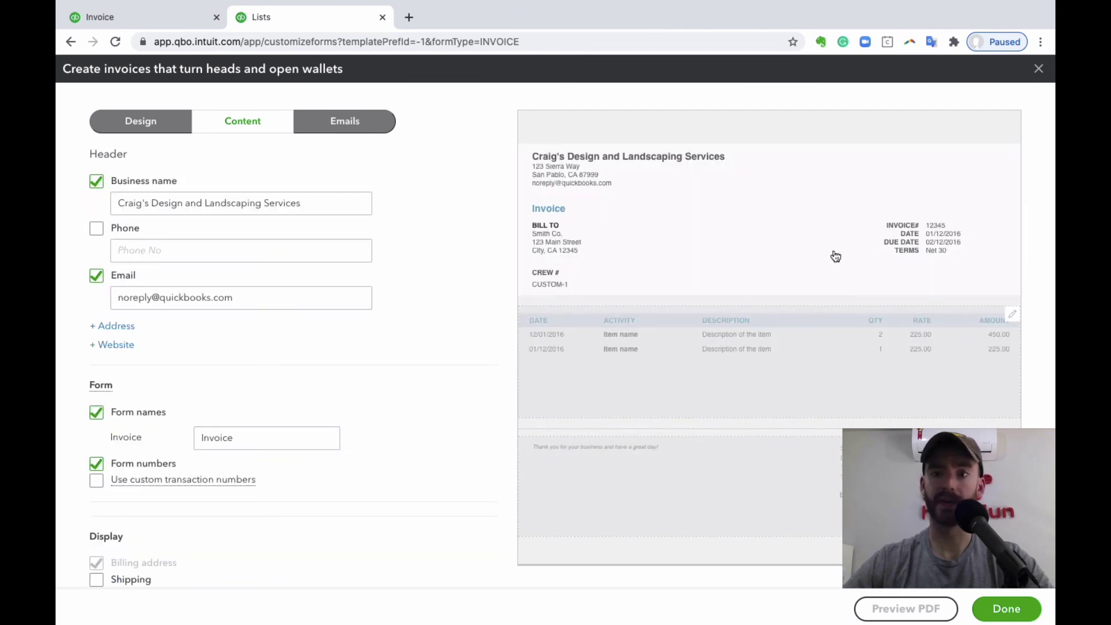
pyautogui.scroll(-3, 833, 256)
pyautogui.click(720, 421)
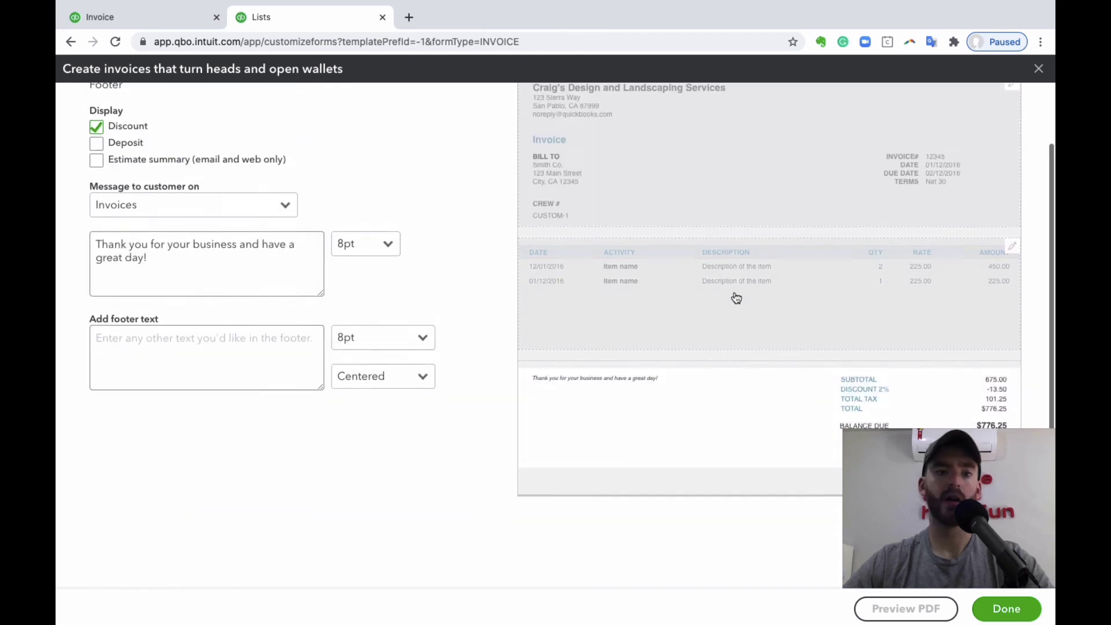
pyautogui.scroll(3, 736, 297)
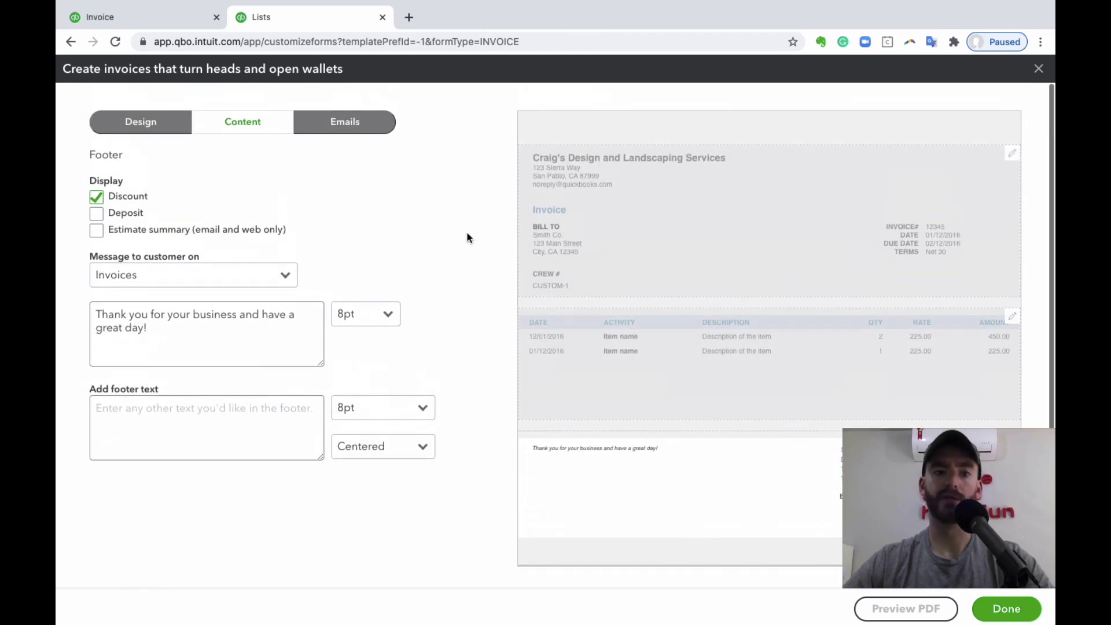
# View the new invoice style's design options and its template name field
pyautogui.click(134, 125)
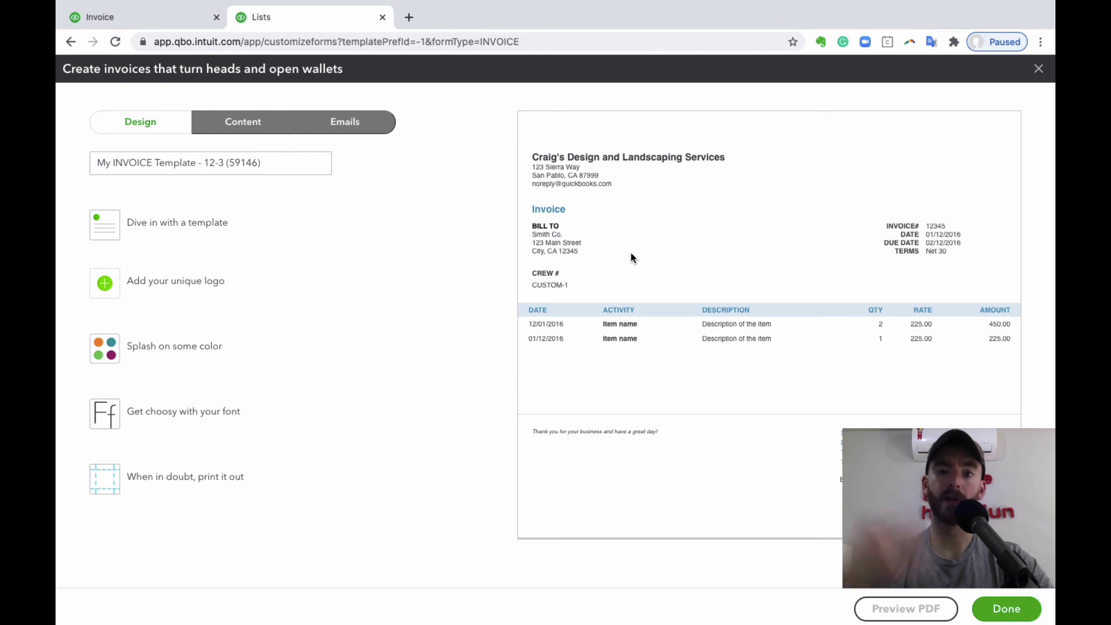
pyautogui.click(146, 17)
pyautogui.click(302, 19)
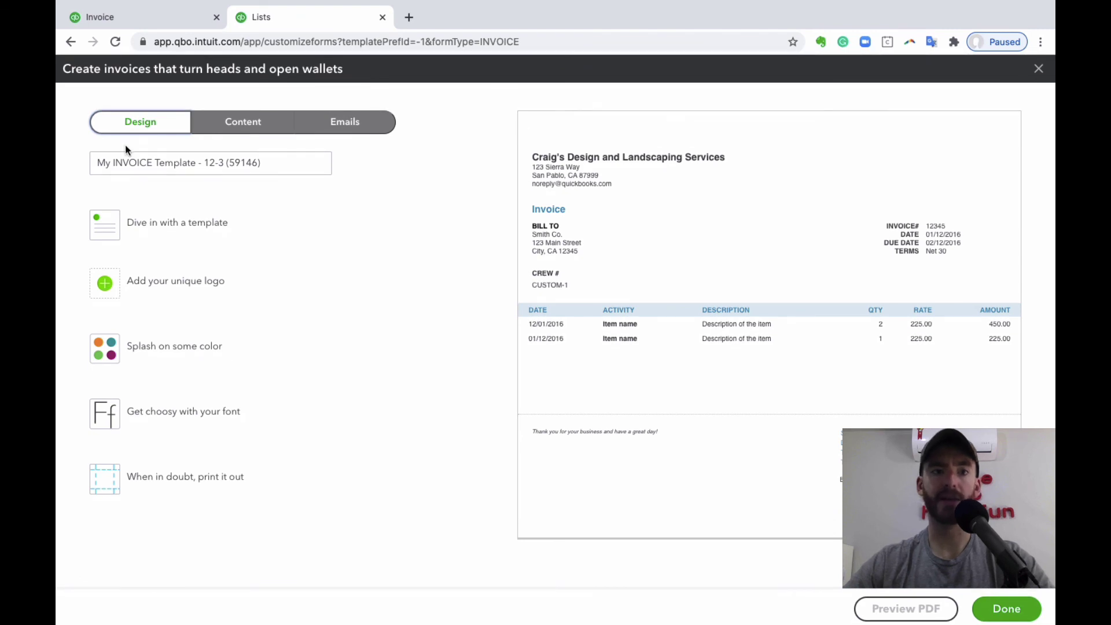
pyautogui.click(229, 156)
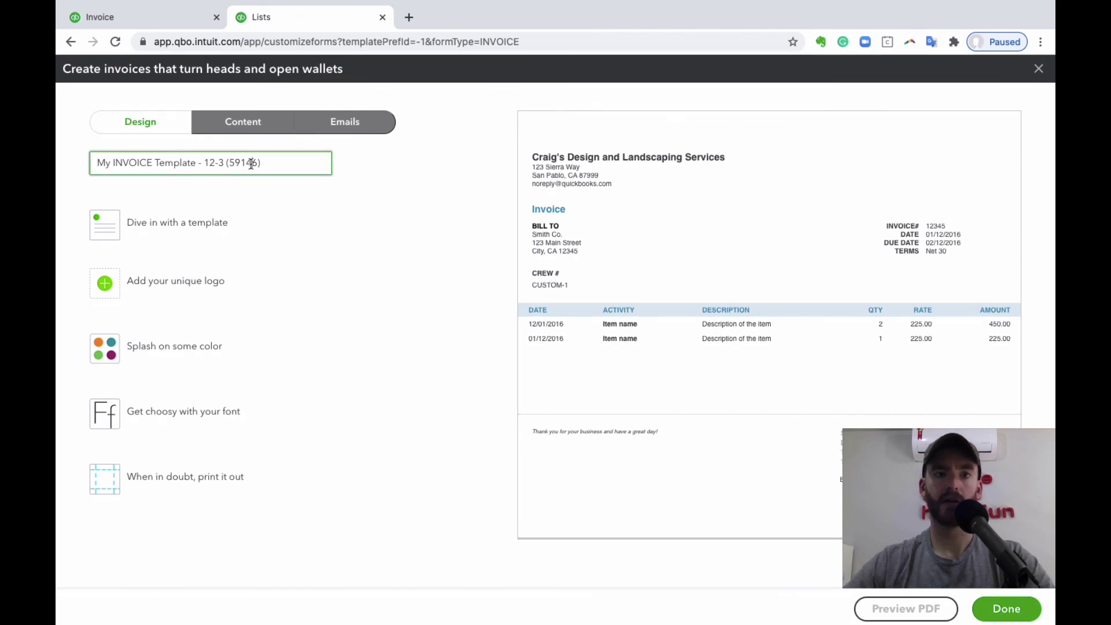
# Return to the unsaved invoice, view its form style choices again and dismiss them
pyautogui.click(145, 23)
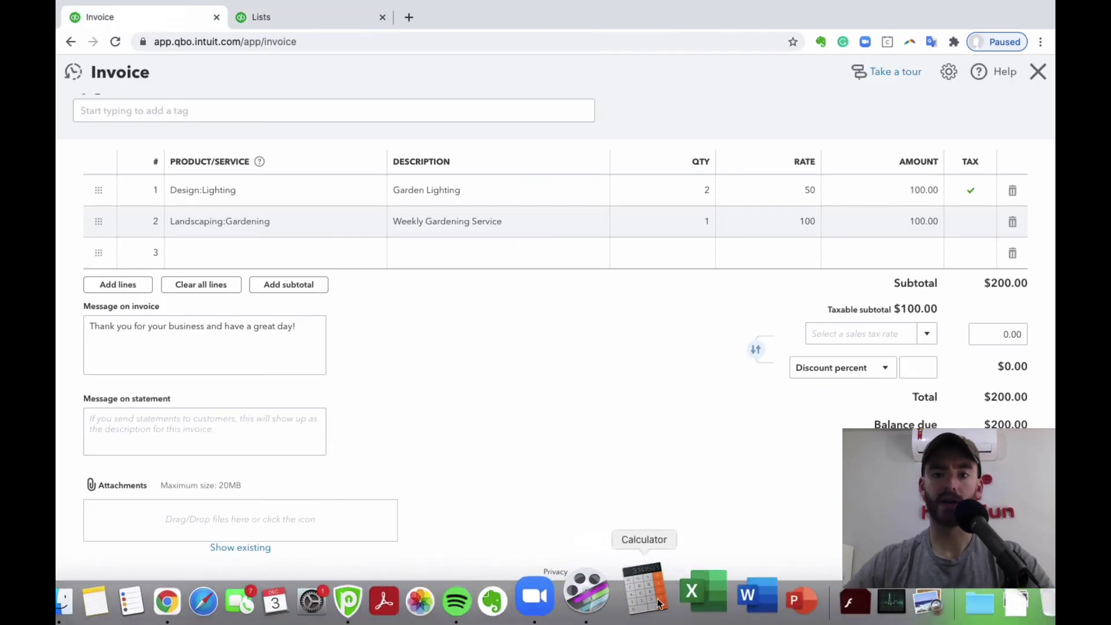
pyautogui.click(649, 609)
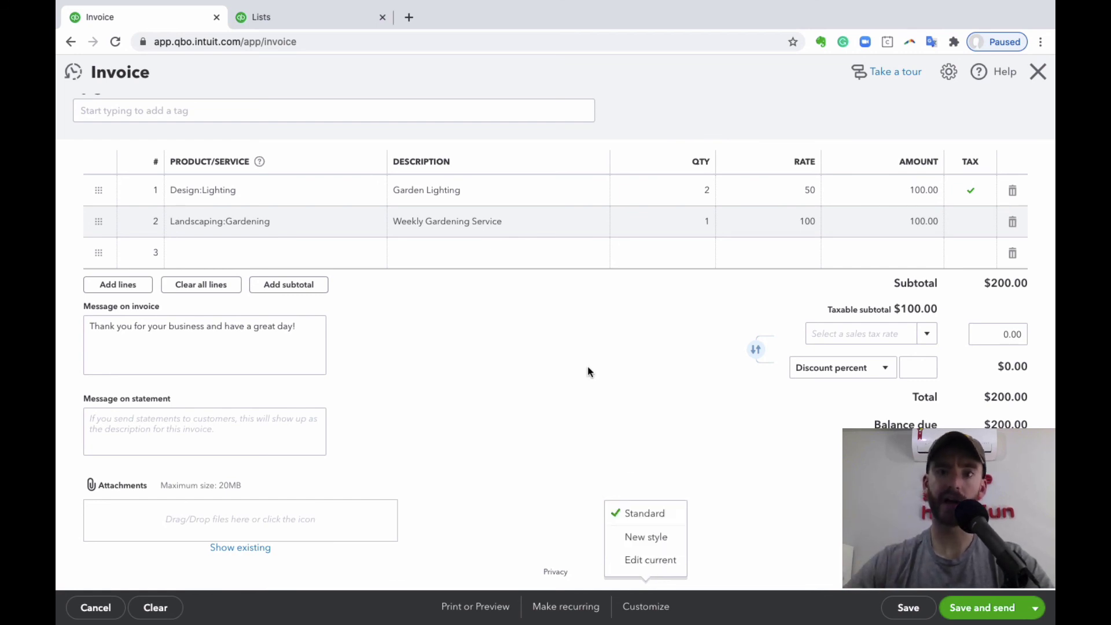
pyautogui.click(572, 341)
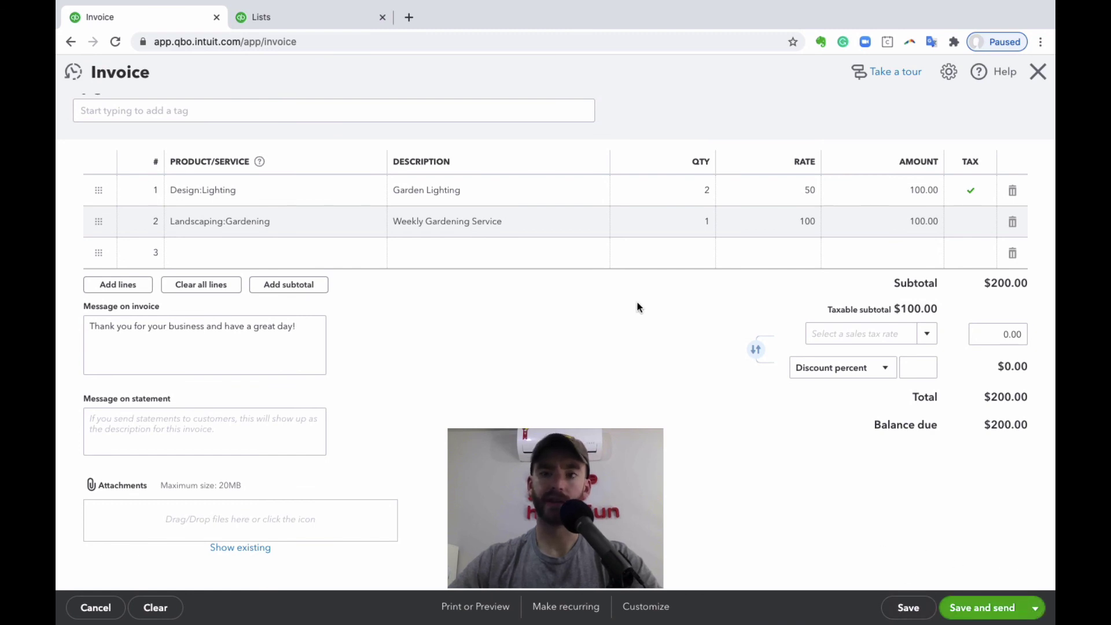
# Save and close the invoice and open the list of all sales transactions
pyautogui.click(1036, 610)
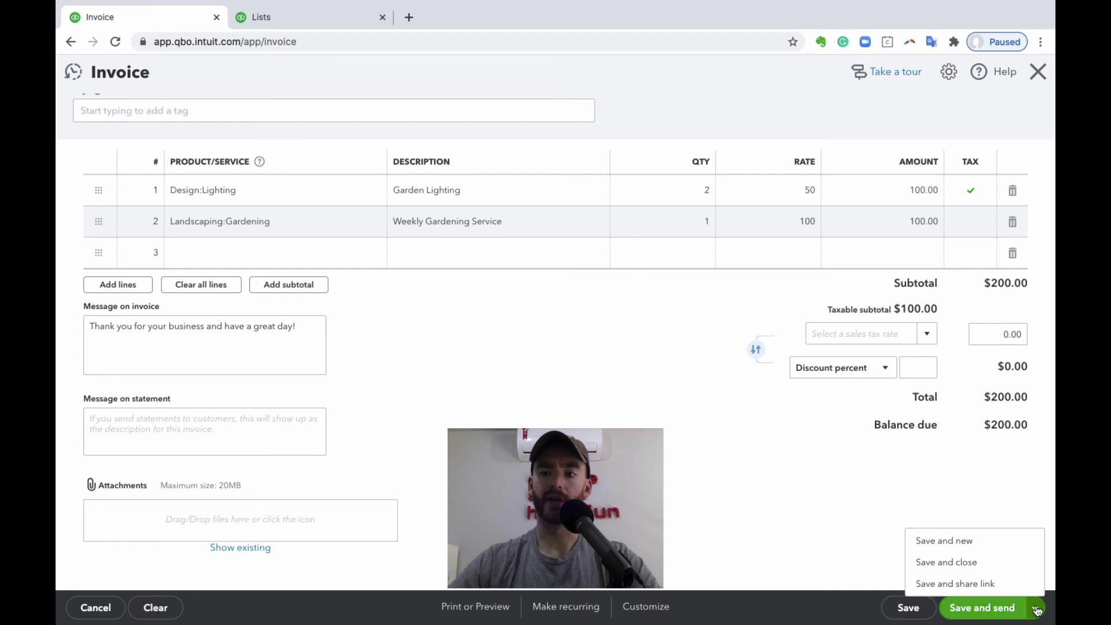
pyautogui.click(985, 573)
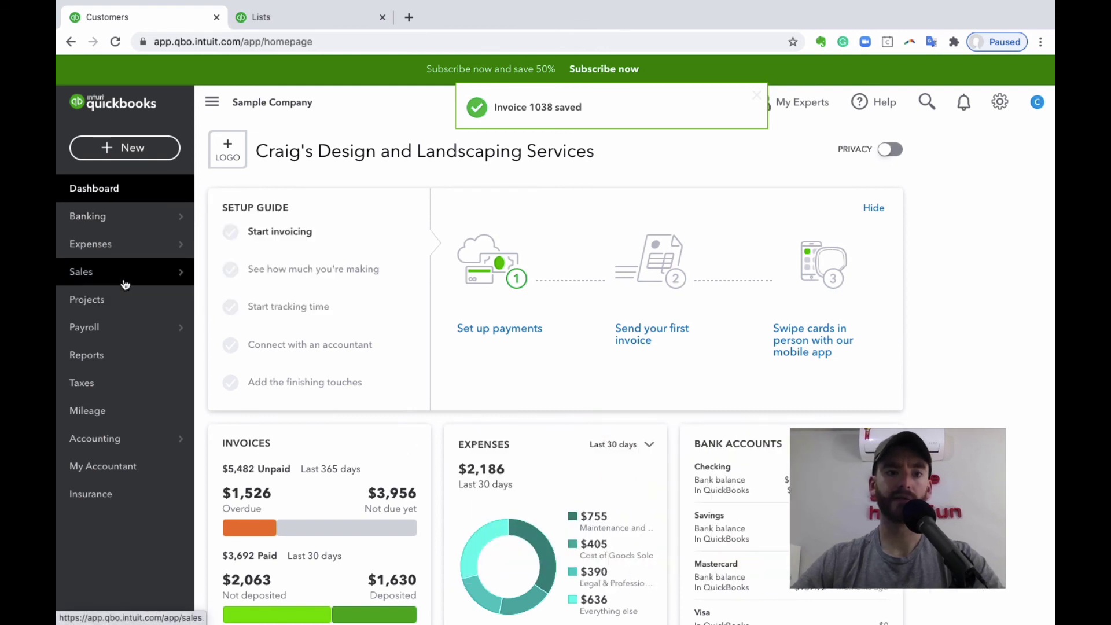
pyautogui.moveTo(173, 277)
pyautogui.click(244, 314)
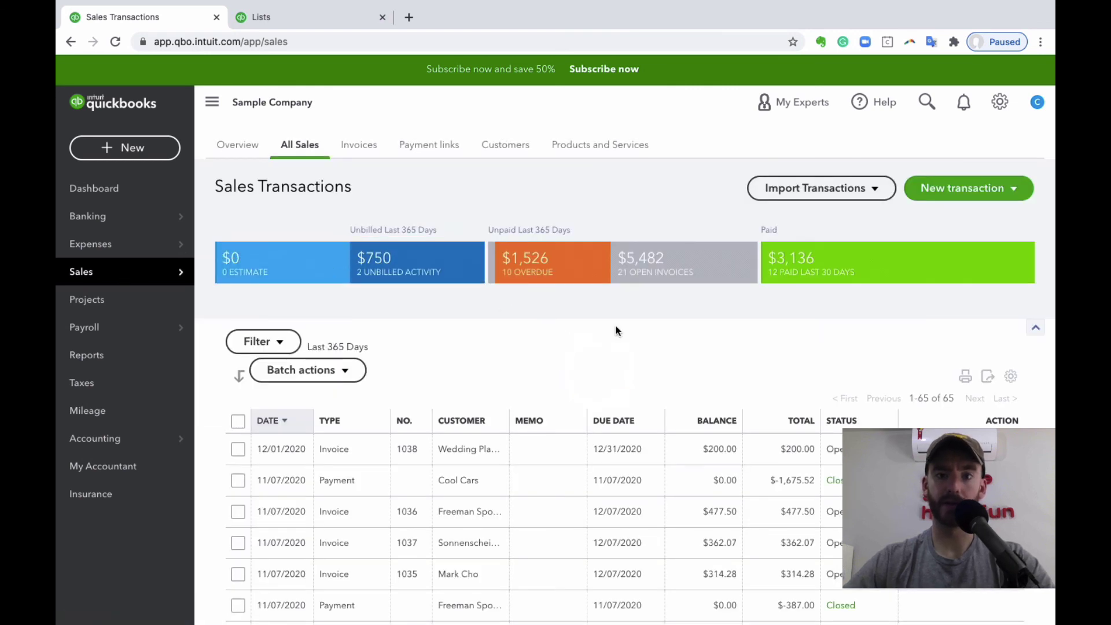
# Examine the new Wedding Planning invoice's entry and the unpaid and paid summaries in the sales transactions
pyautogui.scroll(-5, 629, 303)
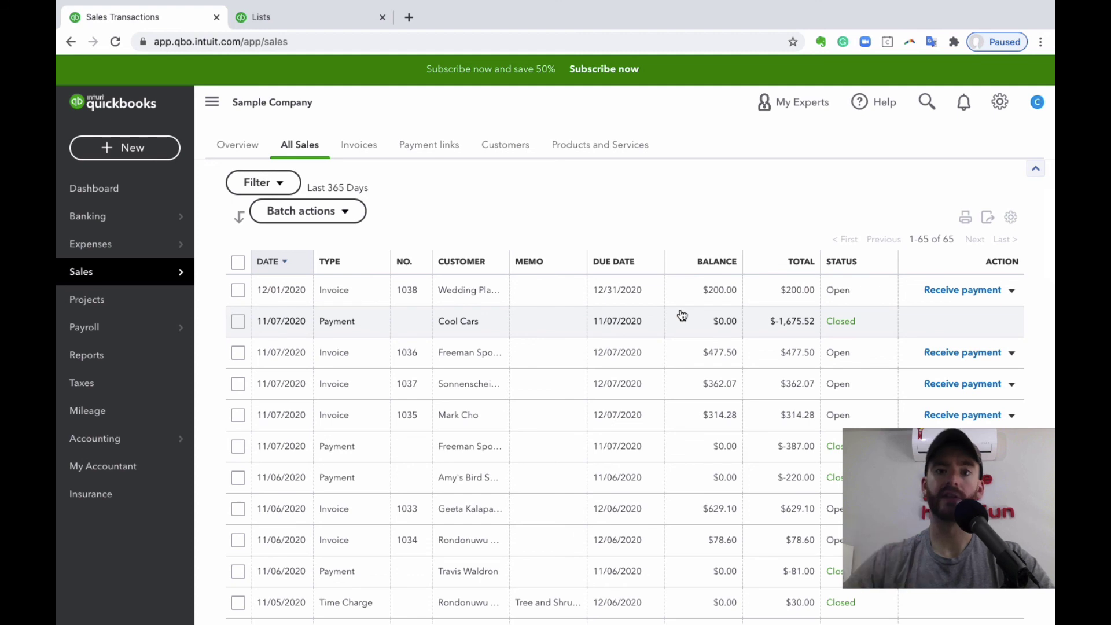
pyautogui.scroll(-1, 745, 327)
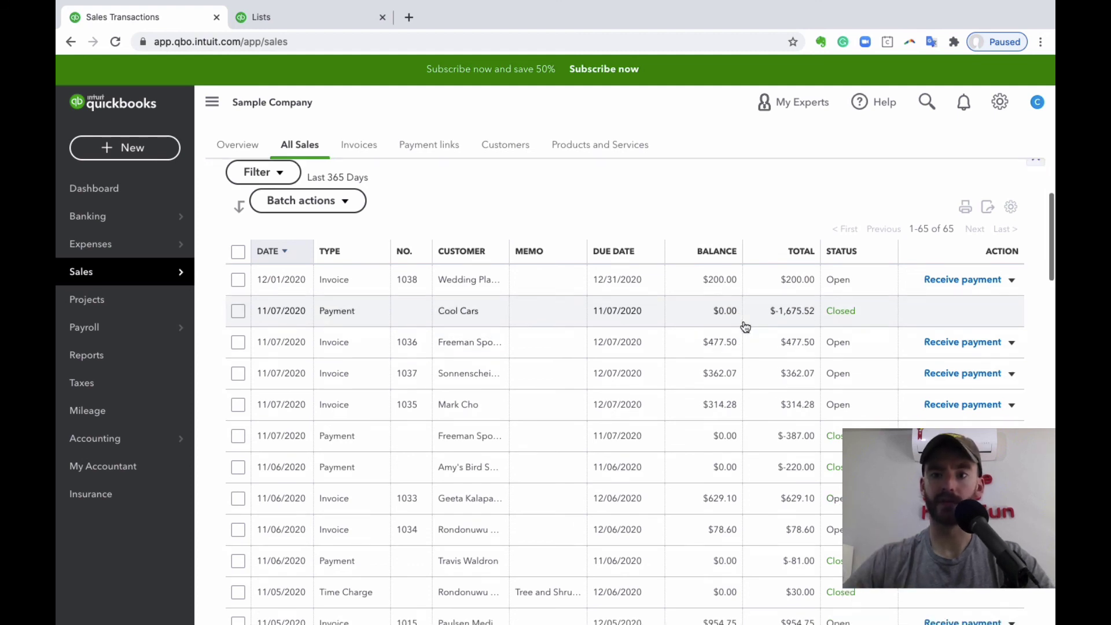
pyautogui.scroll(2, 746, 326)
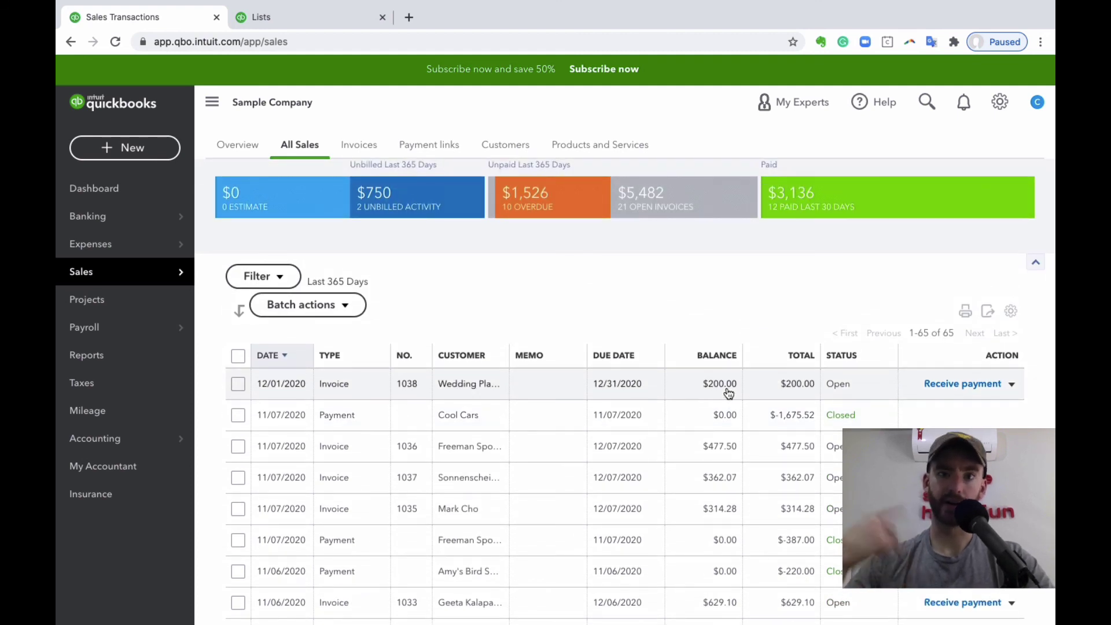
pyautogui.scroll(1, 475, 288)
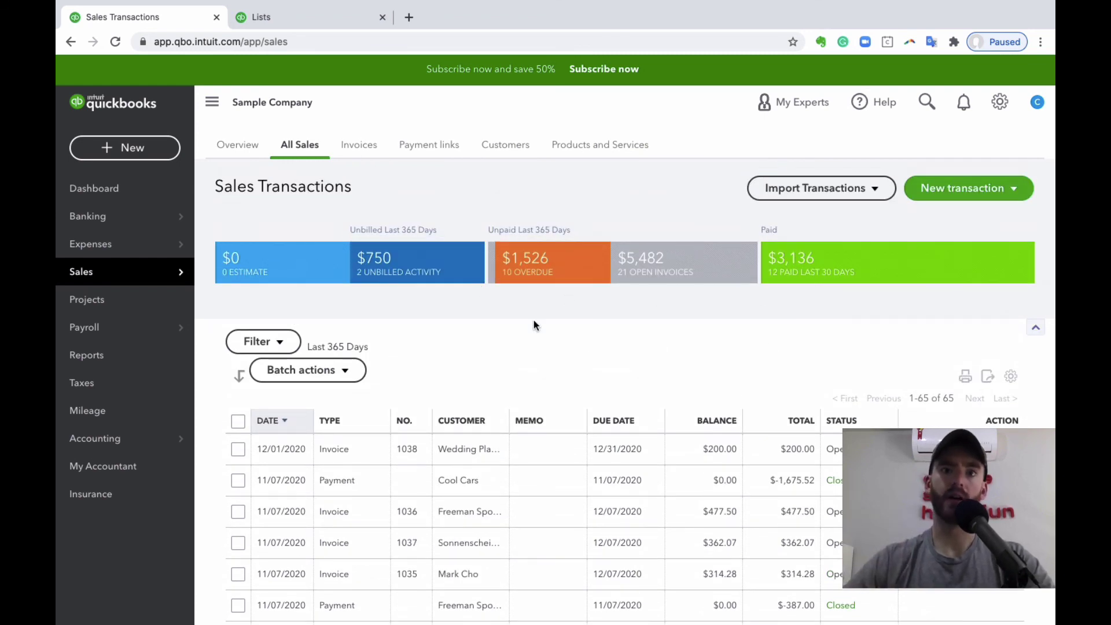
pyautogui.scroll(-1, 744, 416)
pyautogui.scroll(1, 689, 377)
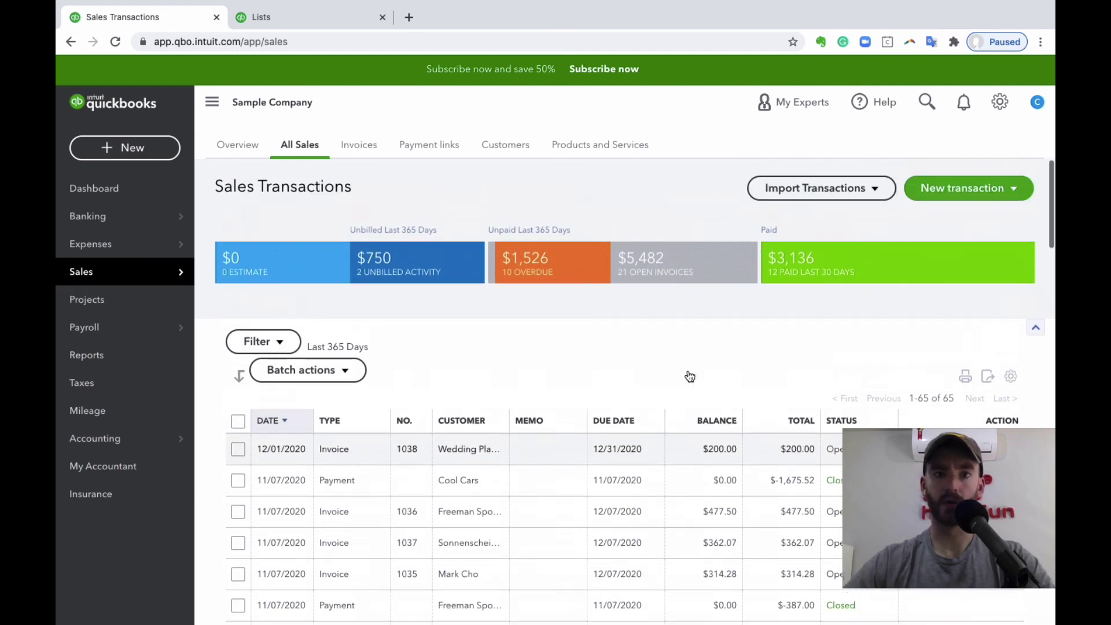
pyautogui.scroll(-1, 851, 412)
pyautogui.scroll(1, 777, 293)
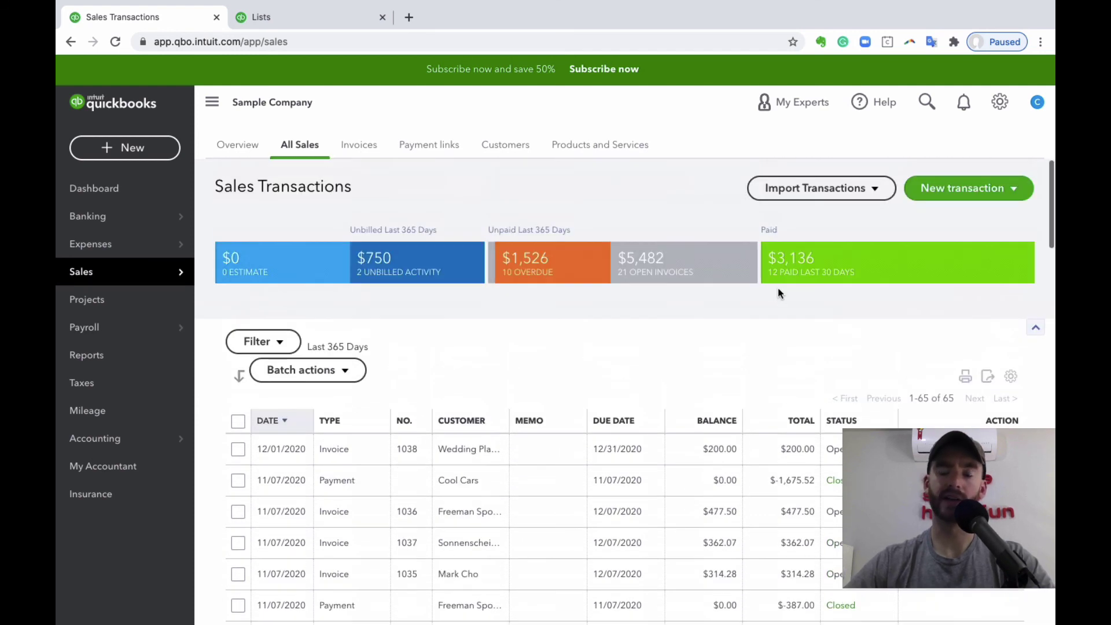